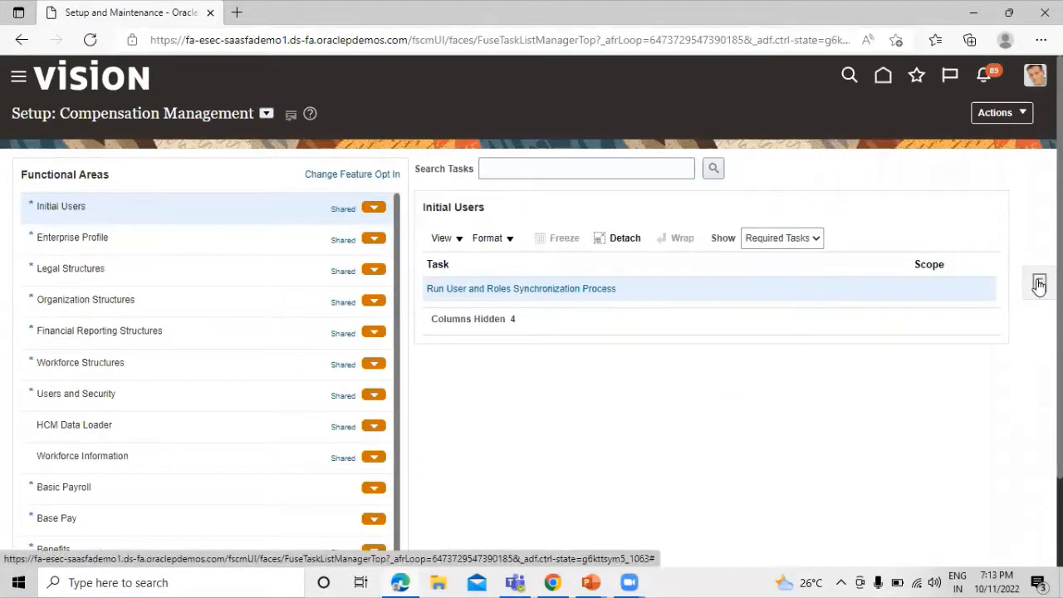
Step: Search the implementation projects for "scm" and open SCM Implementation Project for Rel13
{"action": "left_click", "coordinate": [1039, 285]}
{"action": "left_click", "coordinate": [934, 172]}
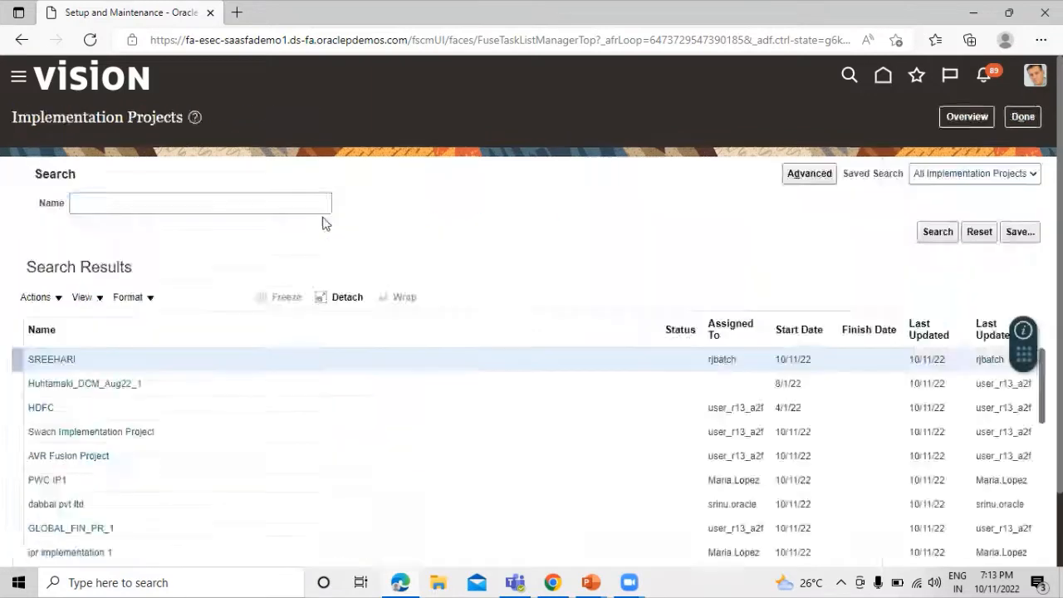
{"action": "left_click", "coordinate": [247, 193]}
{"action": "type", "text": "sc"}
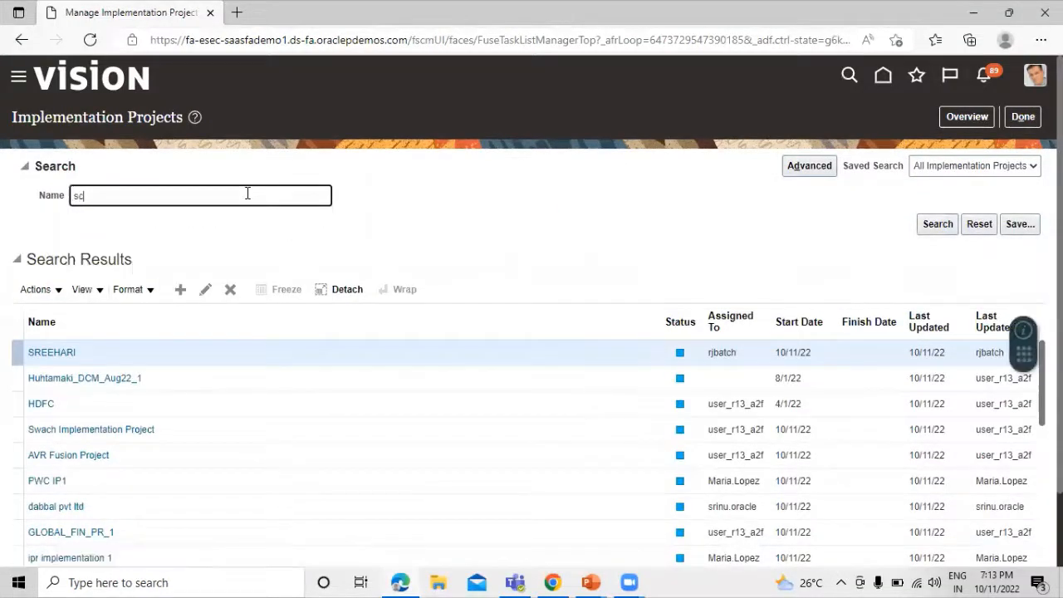
{"action": "type", "text": "m"}
{"action": "key", "text": "Return"}
{"action": "left_click", "coordinate": [137, 354]}
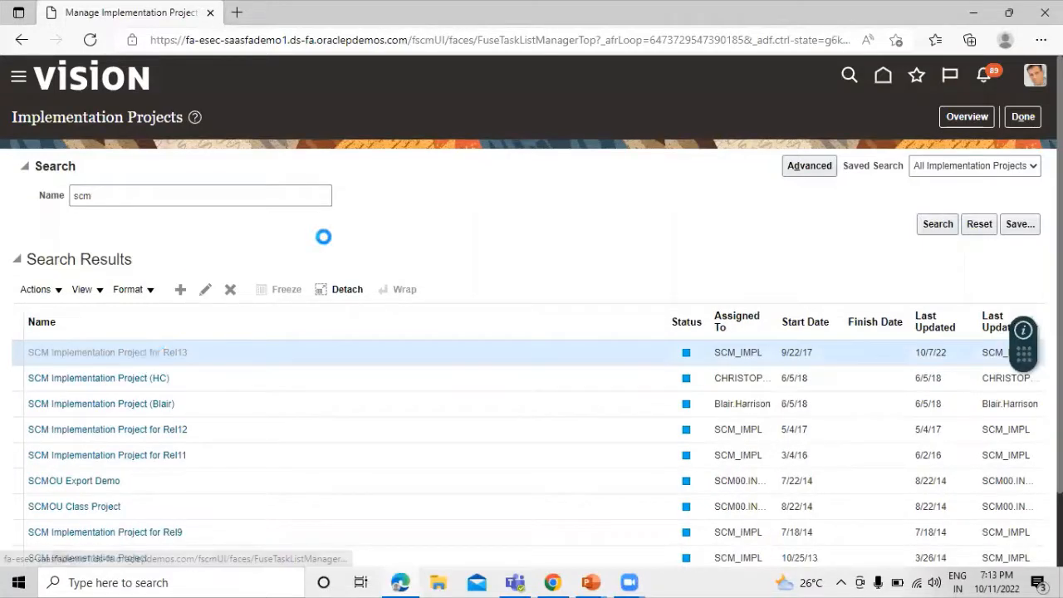
Step: Find the task "manage document style" in the project's task list and go to the Manage Document Styles task
{"action": "left_click", "coordinate": [109, 316]}
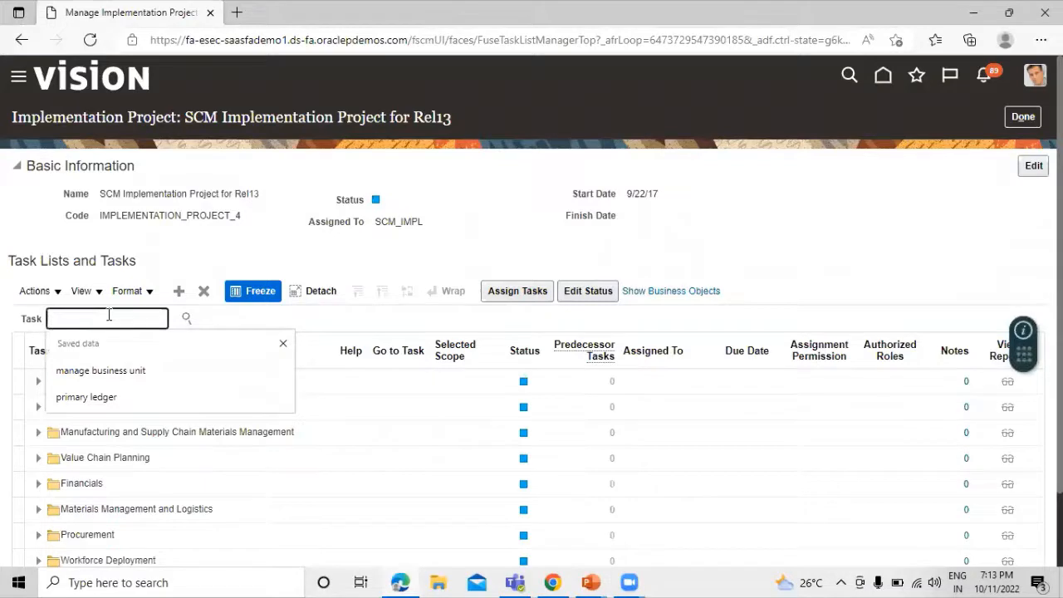
{"action": "type", "text": "manage"}
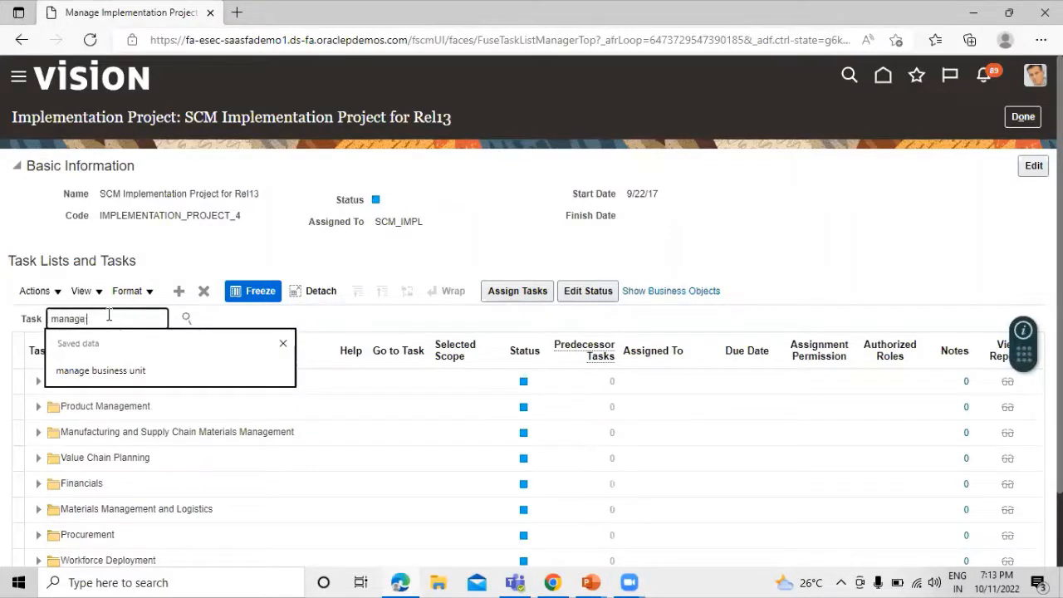
{"action": "type", "text": " document style"}
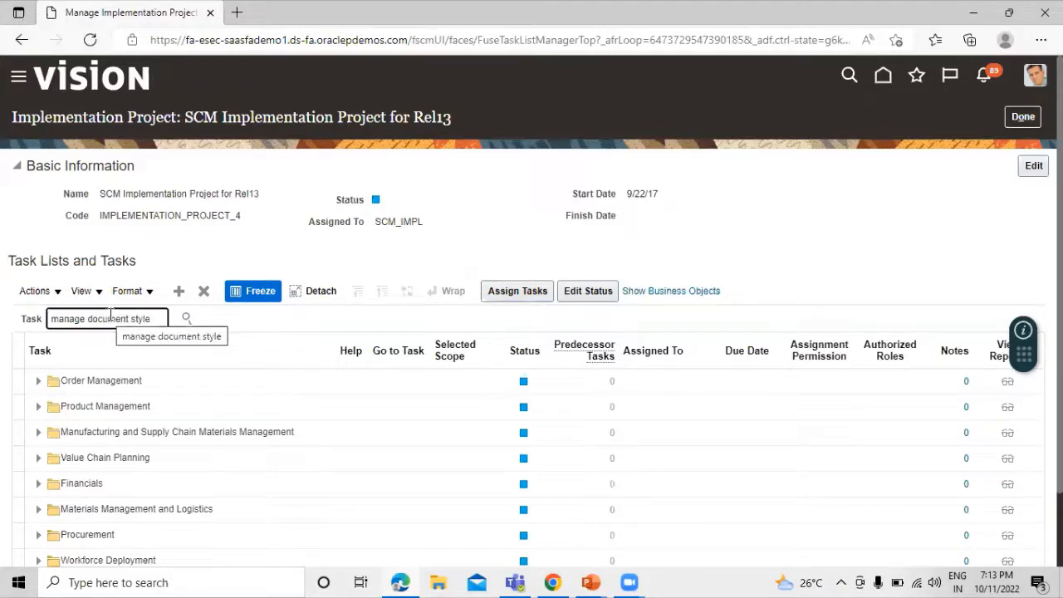
{"action": "key", "text": "Return"}
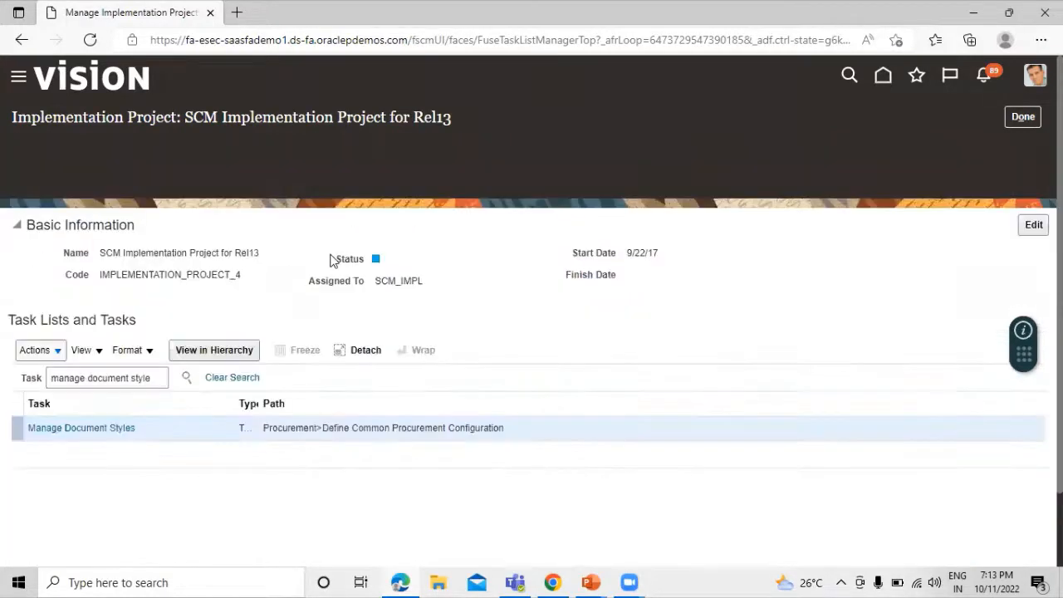
{"action": "left_click", "coordinate": [100, 369]}
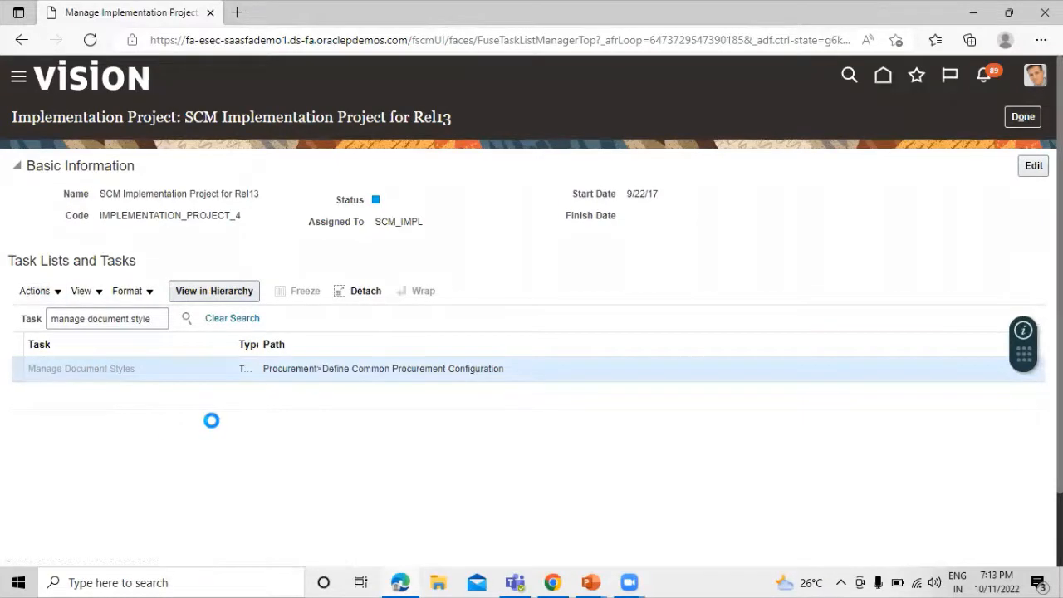
{"action": "scroll", "coordinate": [339, 217], "scroll_direction": "down", "scroll_amount": 2}
{"action": "scroll", "coordinate": [201, 407], "scroll_direction": "down", "scroll_amount": 5}
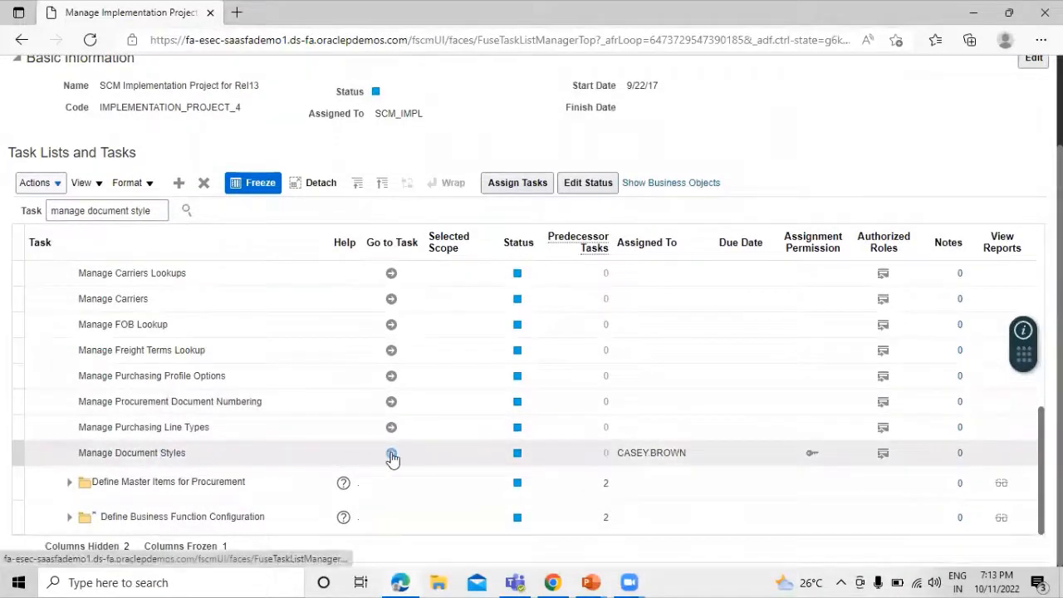
{"action": "left_click", "coordinate": [392, 454]}
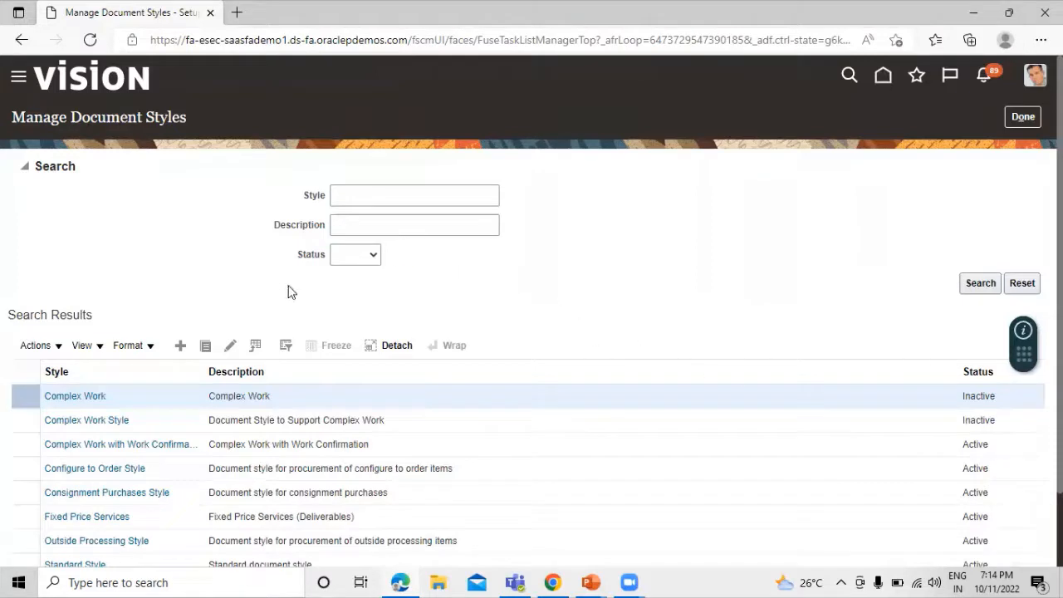
Step: Open the Standard Style document style for editing, examine its settings, and leave it without saving
{"action": "scroll", "coordinate": [149, 218], "scroll_direction": "down", "scroll_amount": 1}
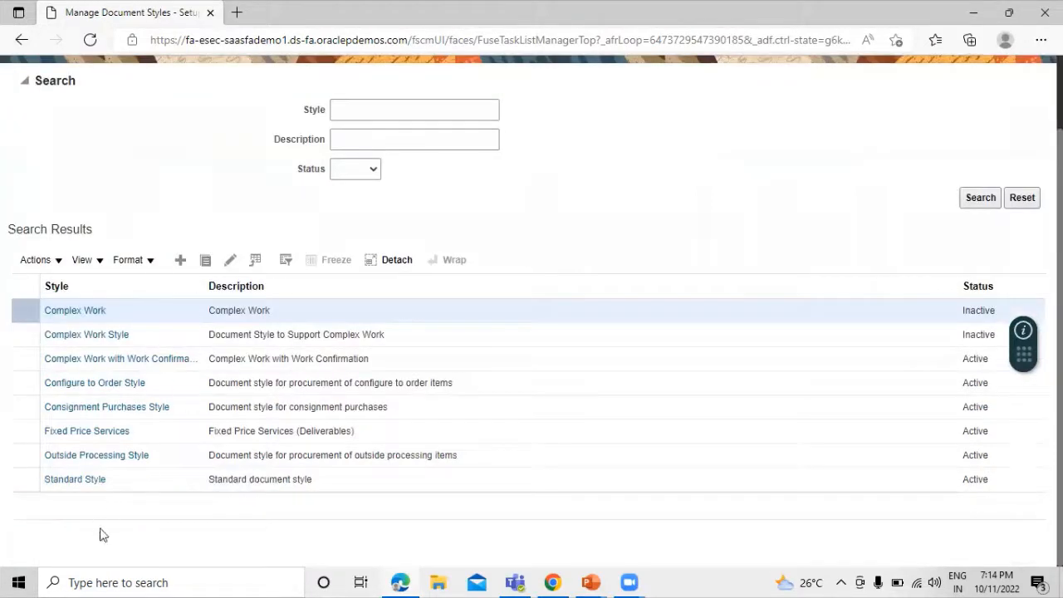
{"action": "scroll", "coordinate": [81, 468], "scroll_direction": "up", "scroll_amount": 1}
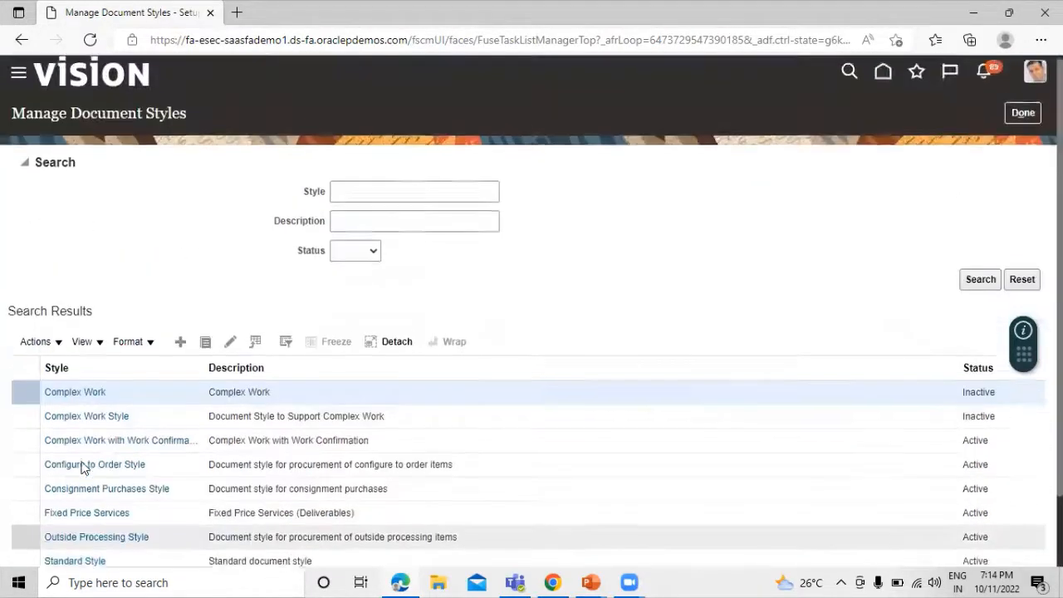
{"action": "scroll", "coordinate": [81, 468], "scroll_direction": "down", "scroll_amount": 1}
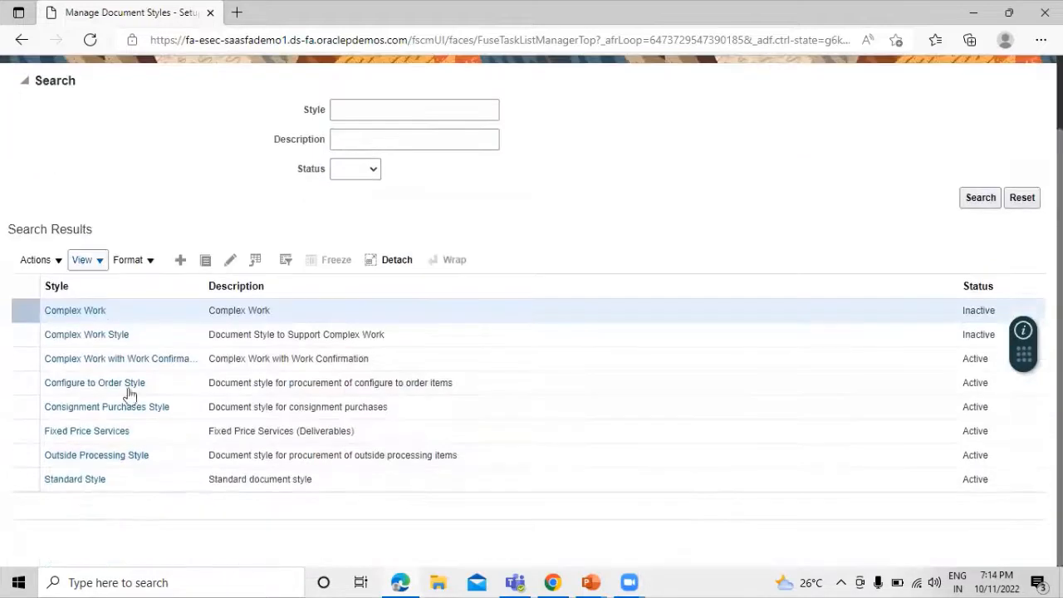
{"action": "left_click", "coordinate": [142, 477]}
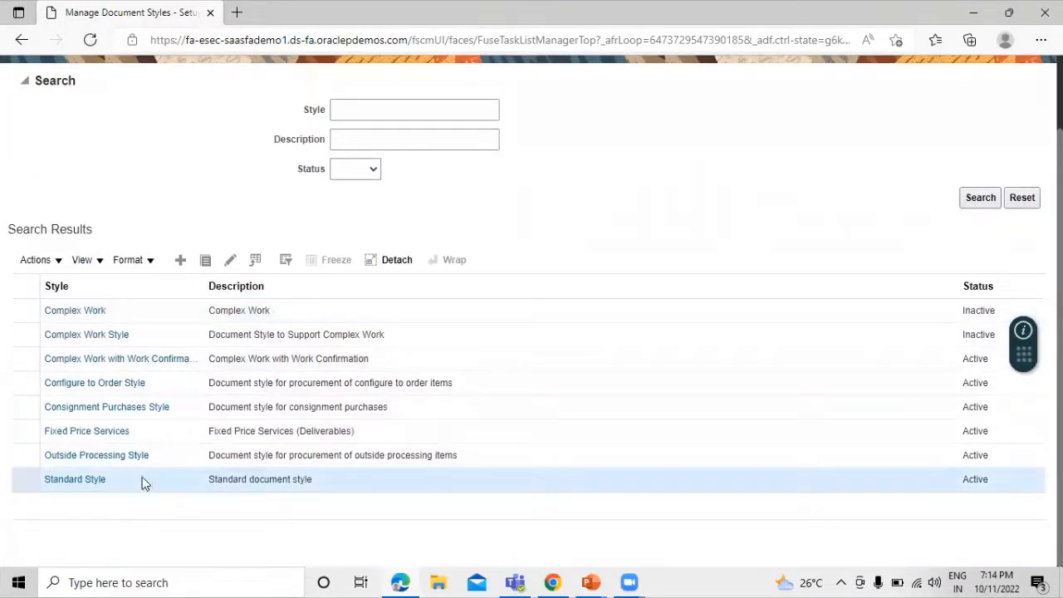
{"action": "left_click", "coordinate": [228, 259]}
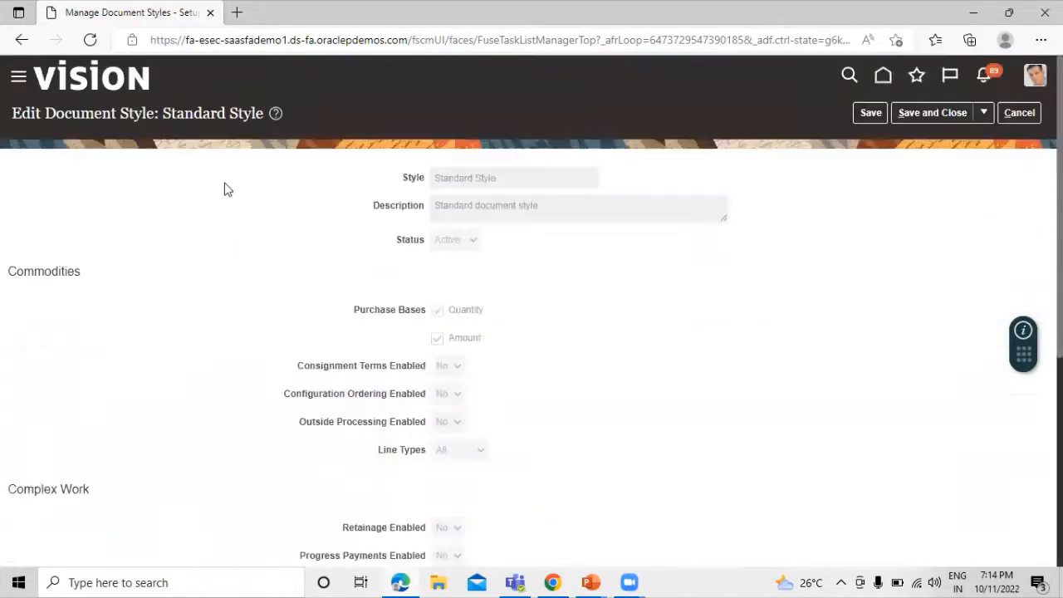
{"action": "scroll", "coordinate": [270, 240], "scroll_direction": "down", "scroll_amount": 3}
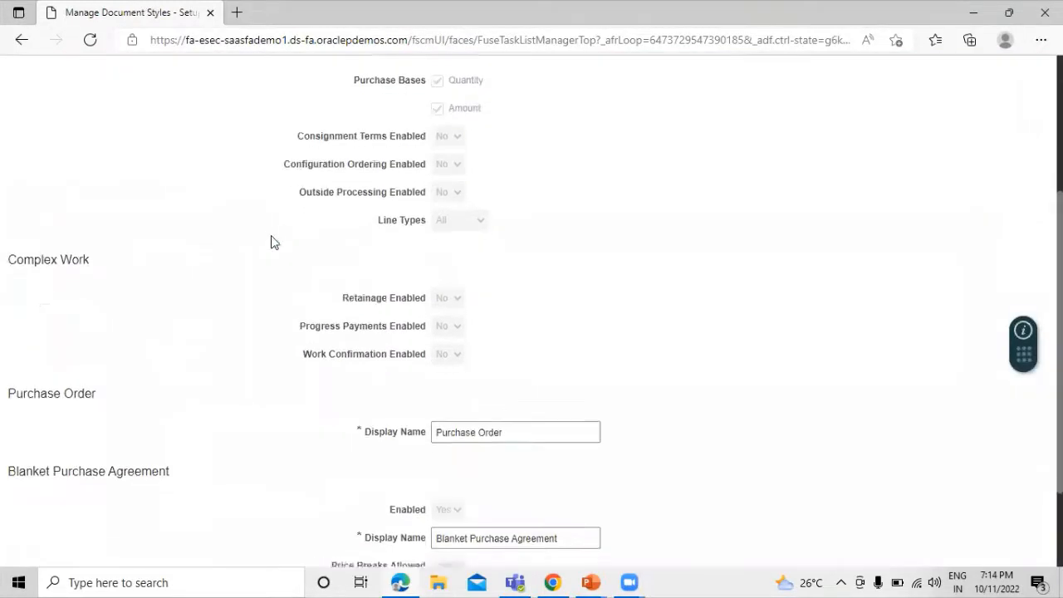
{"action": "scroll", "coordinate": [273, 240], "scroll_direction": "down", "scroll_amount": 3}
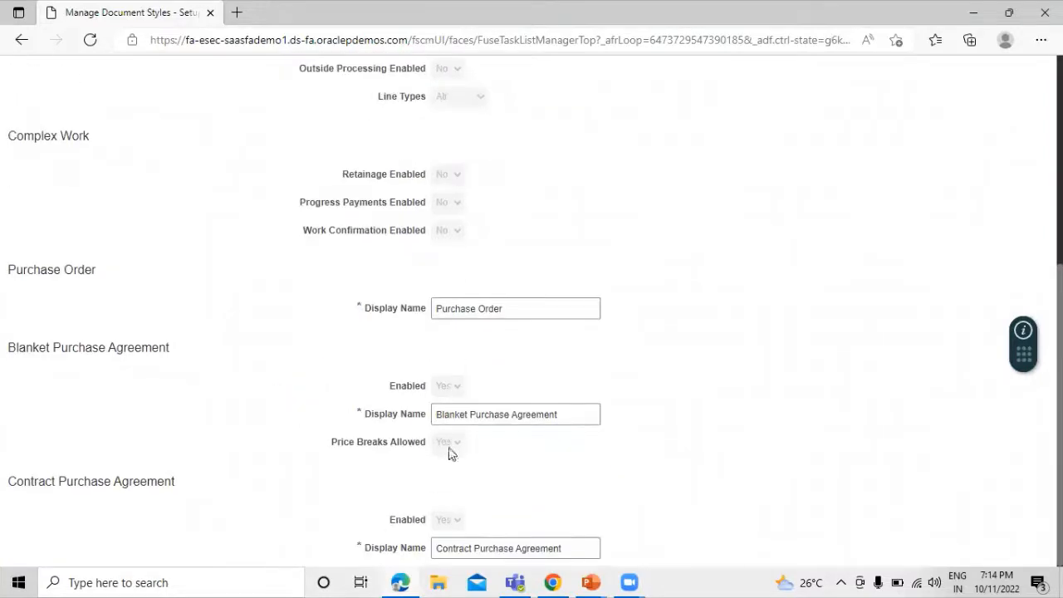
{"action": "scroll", "coordinate": [321, 434], "scroll_direction": "up", "scroll_amount": 5}
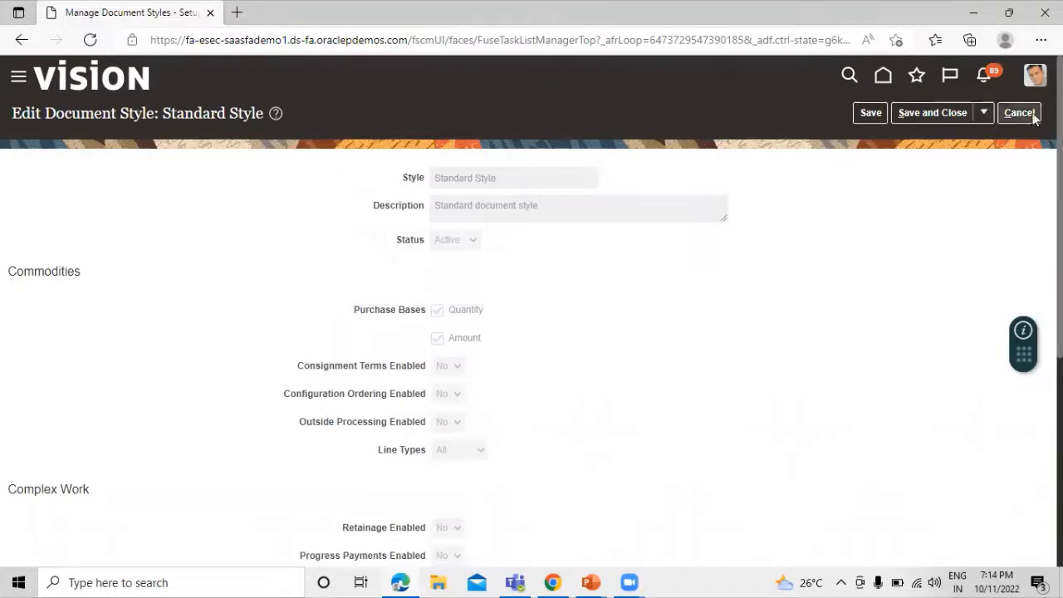
{"action": "left_click", "coordinate": [1020, 112]}
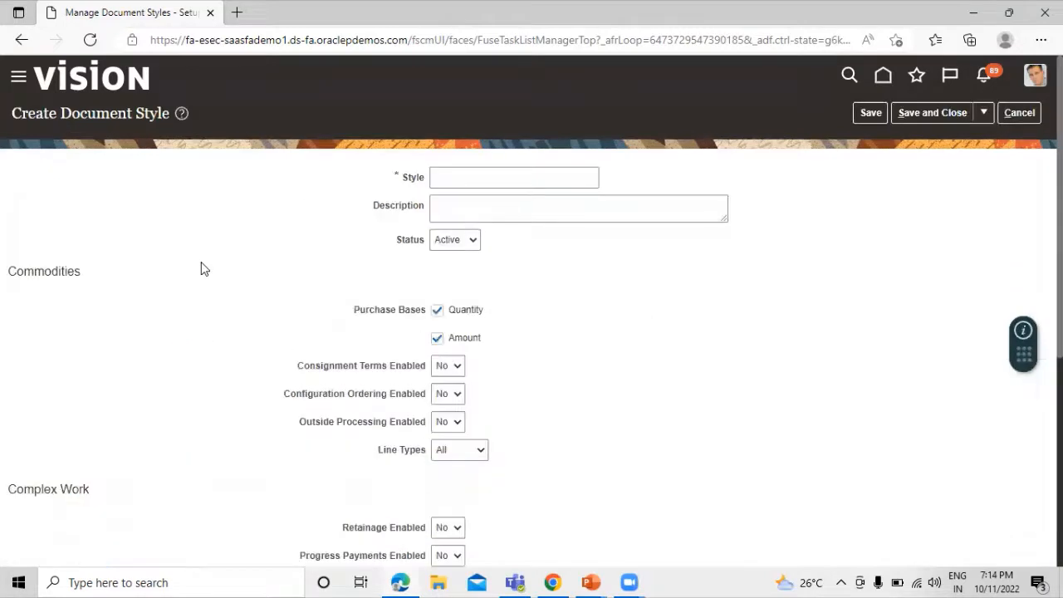
Step: Enter TATA Purchase Order as both the style name and the description of the new document style
{"action": "left_click", "coordinate": [522, 180]}
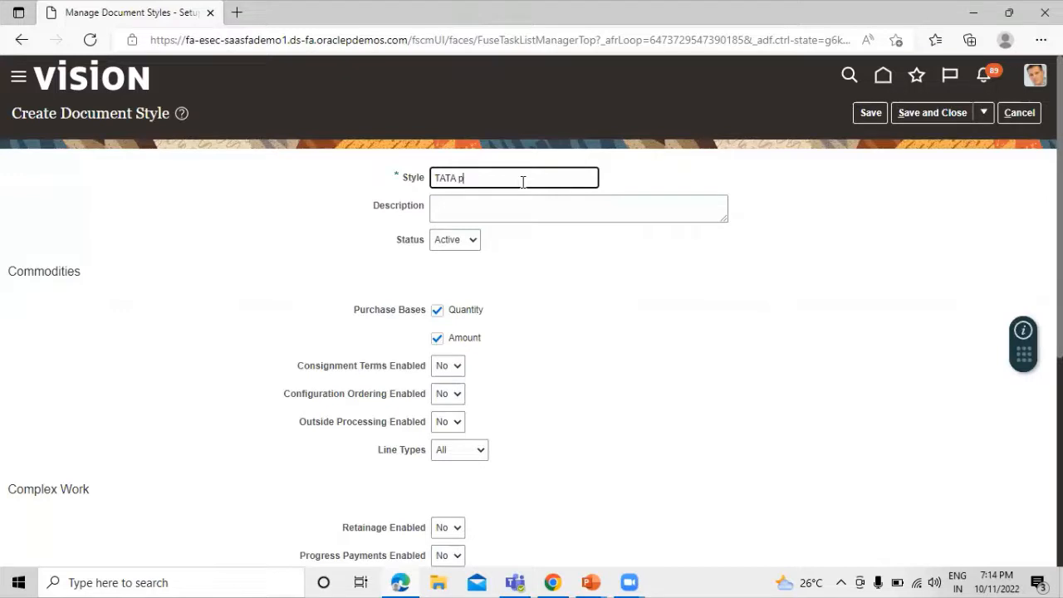
{"action": "type", "text": "Furchase Order"}
{"action": "left_click", "coordinate": [568, 205]}
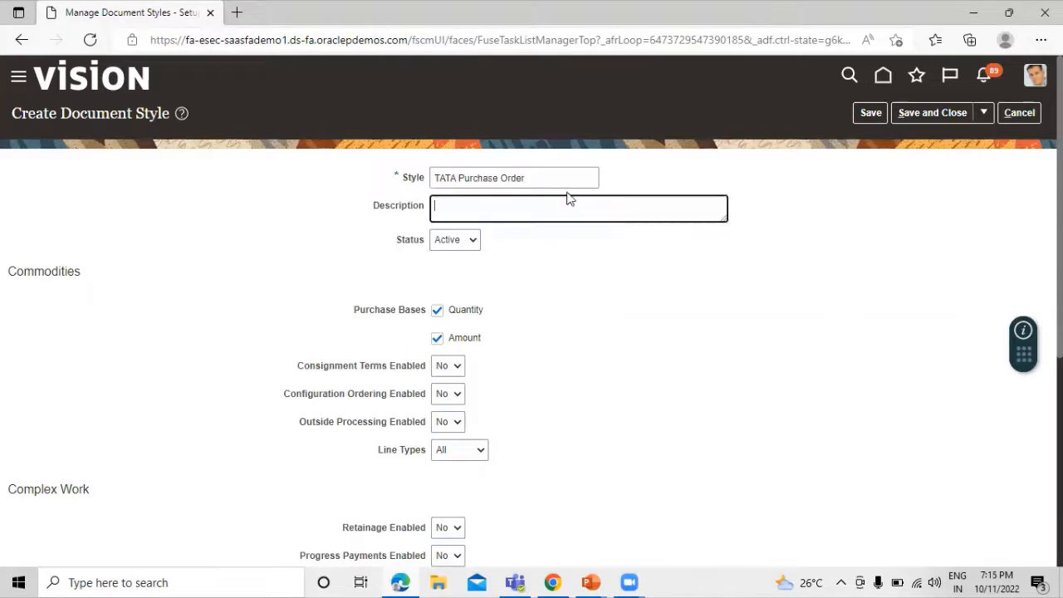
{"action": "left_click_drag", "start_coordinate": [531, 179], "coordinate": [424, 188]}
{"action": "key", "text": "ctrl+c"}
{"action": "left_click", "coordinate": [501, 218]}
{"action": "key", "text": "ctrl+v"}
{"action": "left_click", "coordinate": [550, 272]}
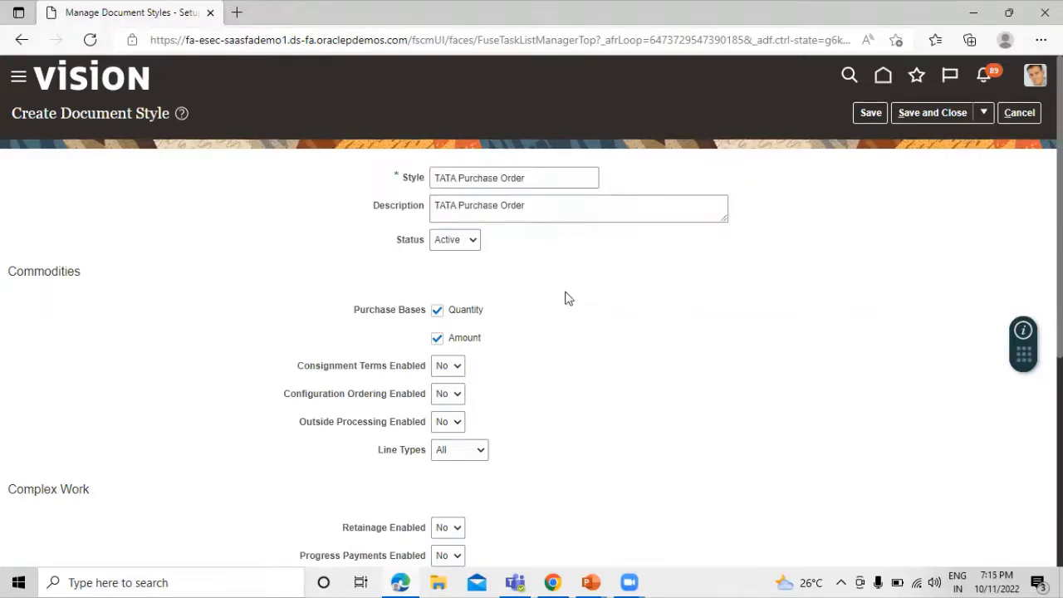
Step: Set the Purchase Order display name of the new document style to TATA Purchase Order
{"action": "scroll", "coordinate": [498, 280], "scroll_direction": "down", "scroll_amount": 2}
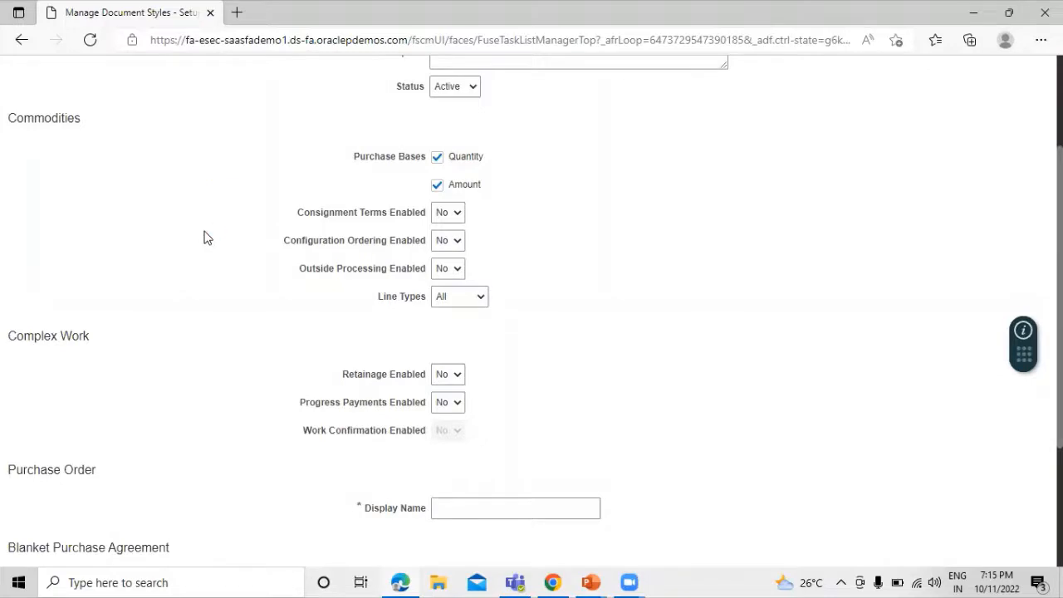
{"action": "scroll", "coordinate": [116, 307], "scroll_direction": "down", "scroll_amount": 2}
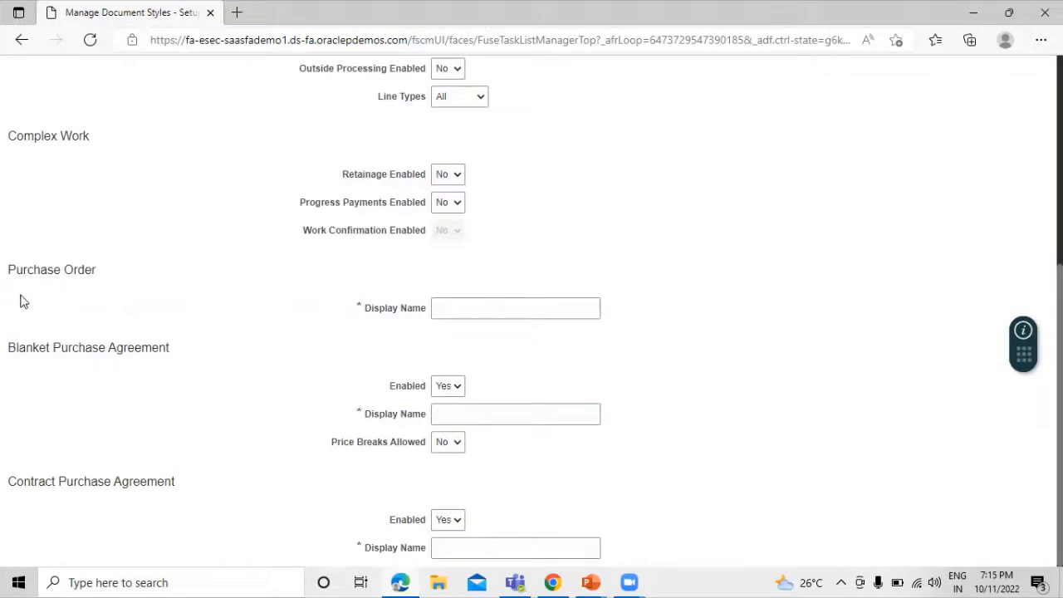
{"action": "scroll", "coordinate": [124, 322], "scroll_direction": "up", "scroll_amount": 5}
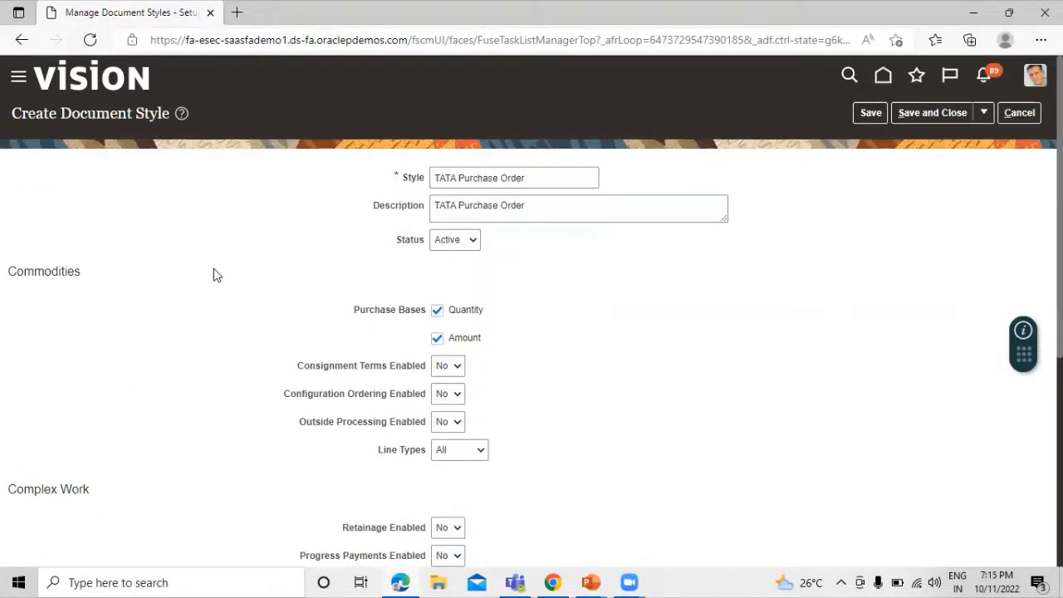
{"action": "scroll", "coordinate": [214, 274], "scroll_direction": "down", "scroll_amount": 5}
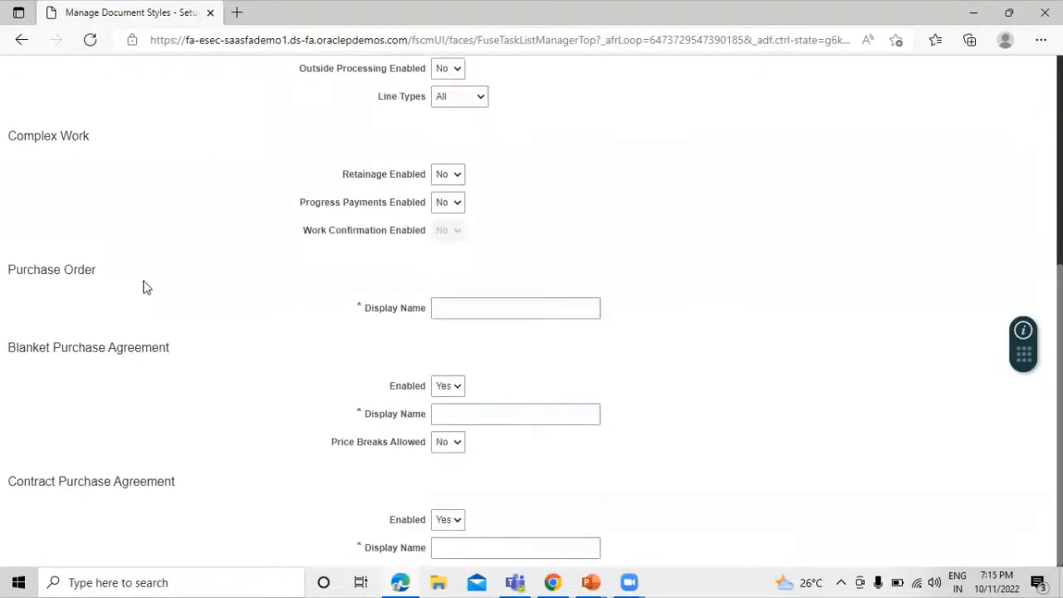
{"action": "left_click", "coordinate": [491, 308]}
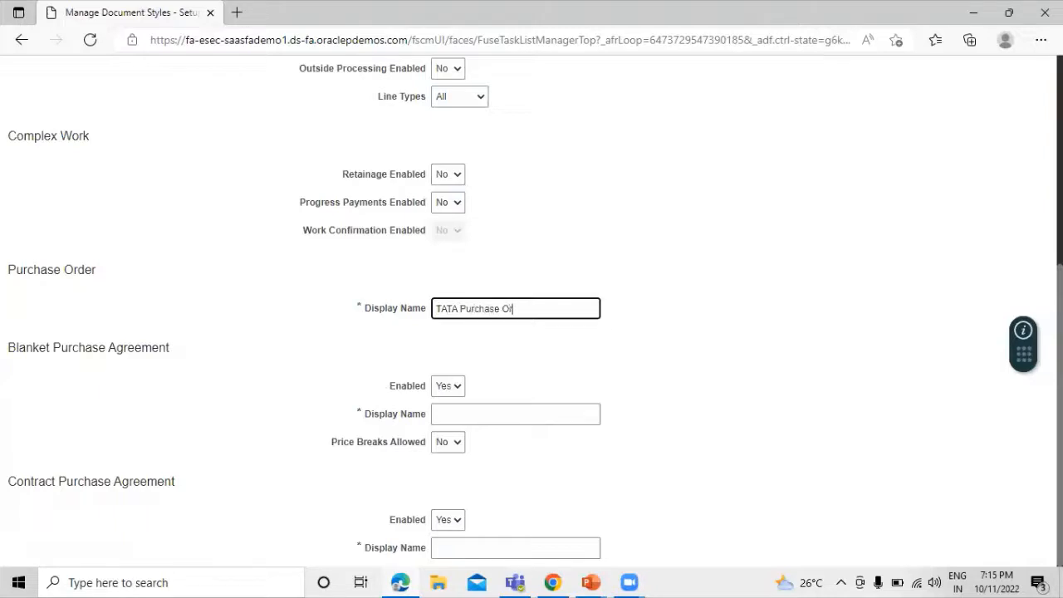
{"action": "left_click", "coordinate": [699, 342]}
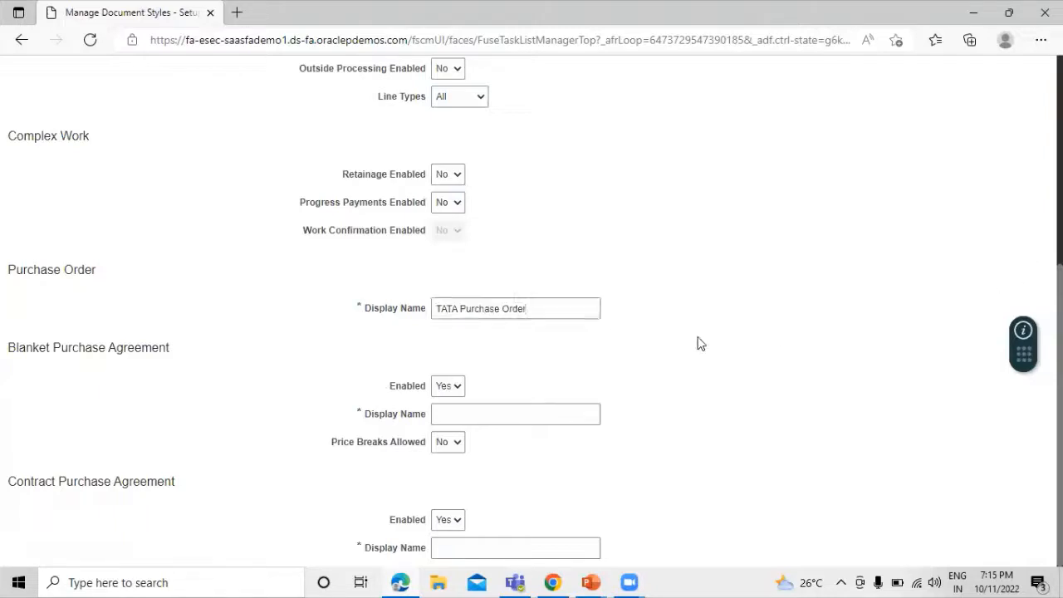
Step: Set the Blanket Purchase Agreement display name to TATA BPA, keeping Price Breaks Allowed at No
{"action": "scroll", "coordinate": [504, 277], "scroll_direction": "up", "scroll_amount": 4}
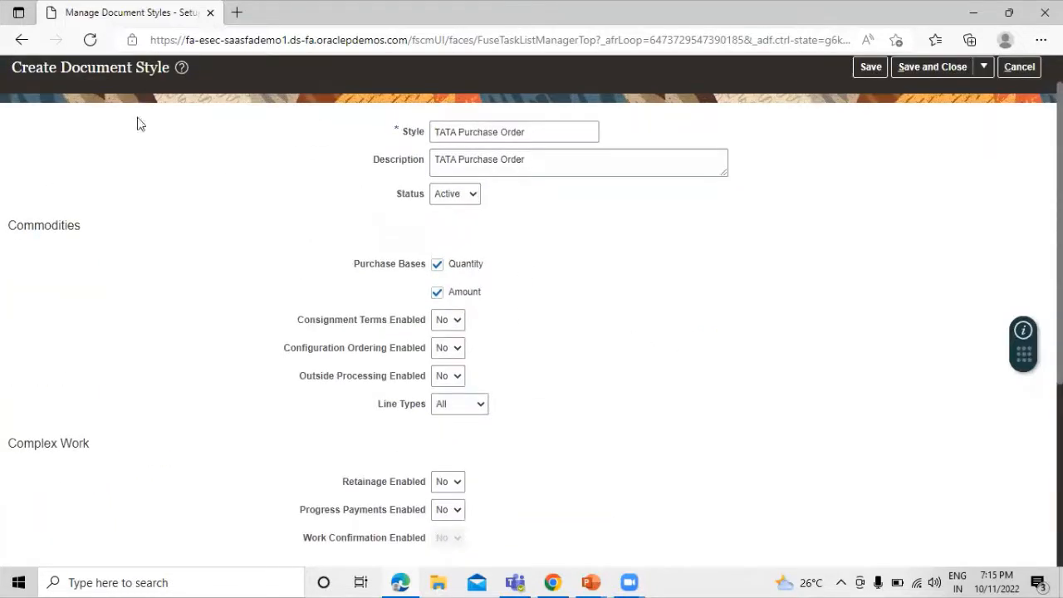
{"action": "scroll", "coordinate": [384, 325], "scroll_direction": "down", "scroll_amount": 3}
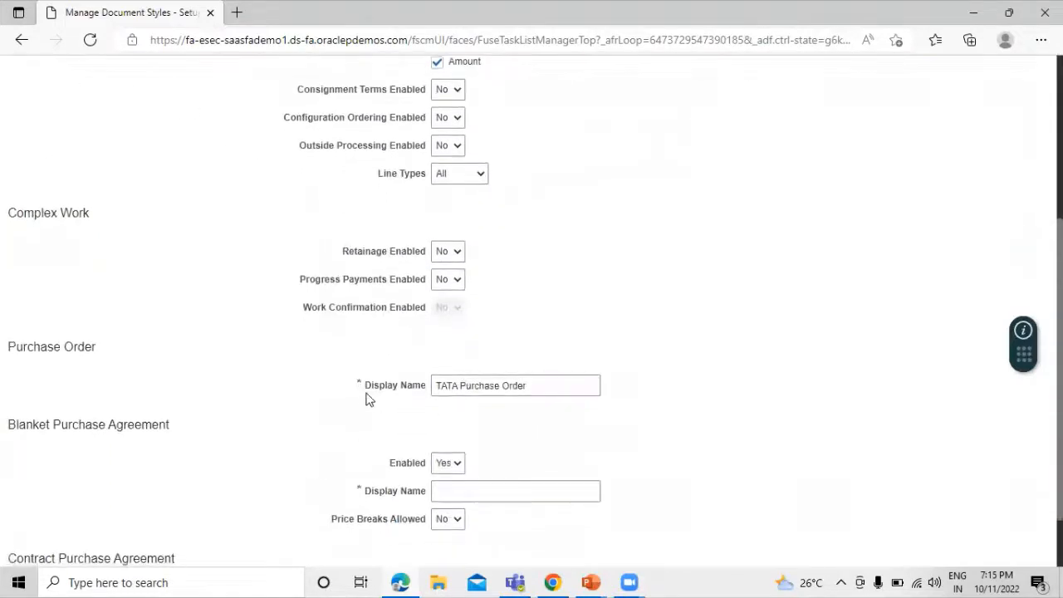
{"action": "scroll", "coordinate": [606, 382], "scroll_direction": "down", "scroll_amount": 1}
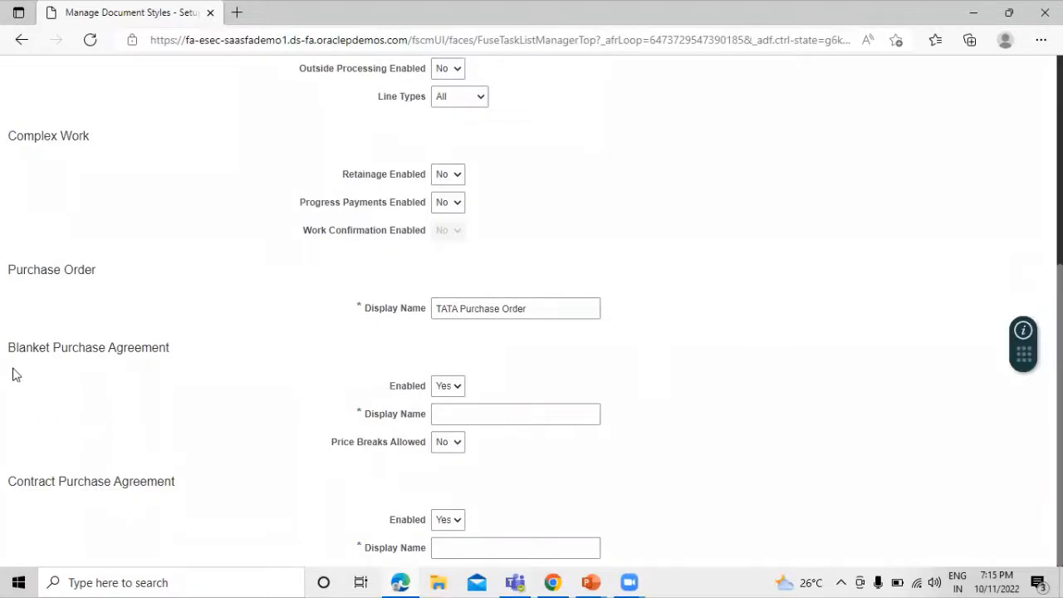
{"action": "left_click", "coordinate": [524, 412]}
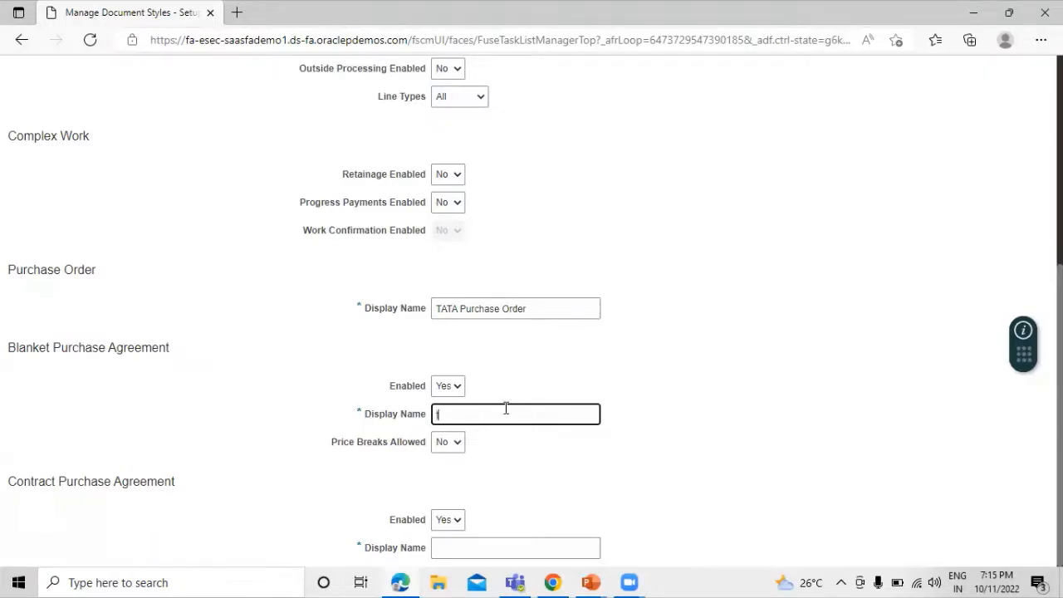
{"action": "type", "text": "TATA BPA"}
{"action": "left_click", "coordinate": [674, 393]}
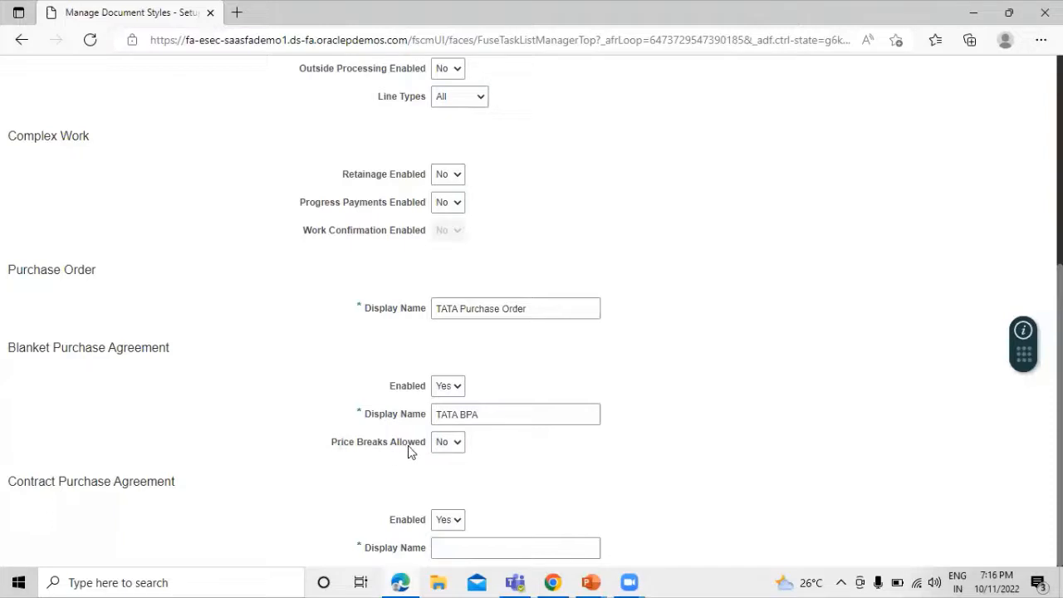
{"action": "left_click", "coordinate": [457, 442]}
{"action": "left_click", "coordinate": [571, 467]}
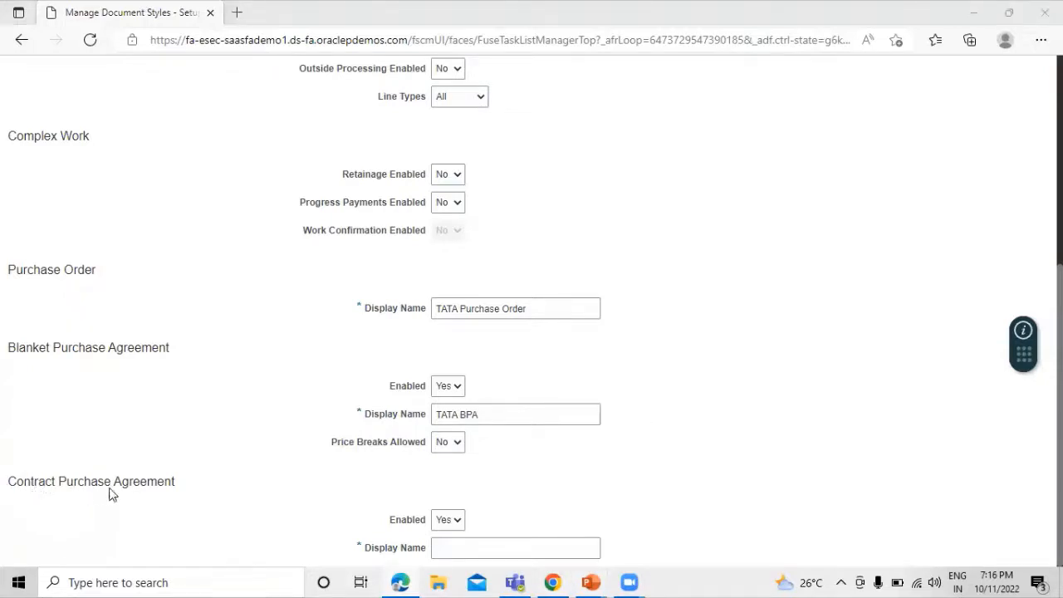
Step: Set the Contract Purchase Agreement display name to TATA CPA and review the new document style's settings
{"action": "left_click", "coordinate": [494, 550]}
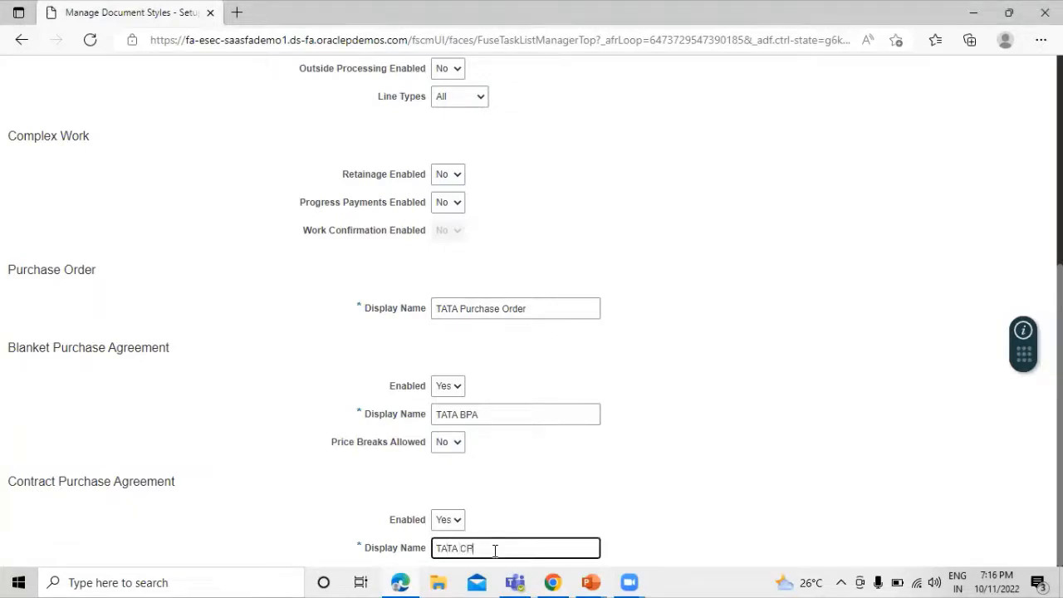
{"action": "left_click", "coordinate": [718, 427]}
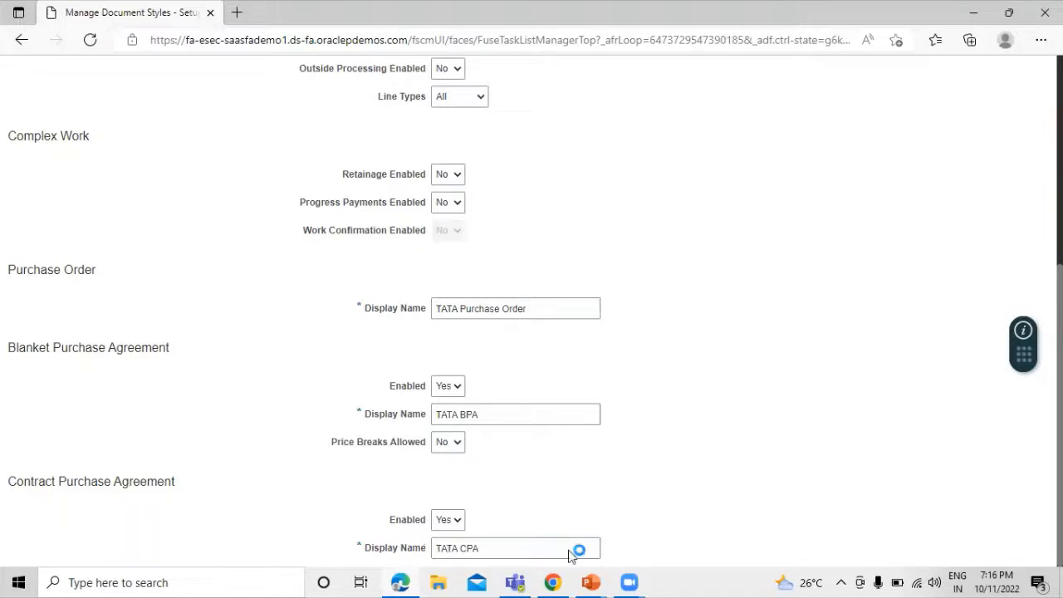
{"action": "scroll", "coordinate": [189, 251], "scroll_direction": "up", "scroll_amount": 5}
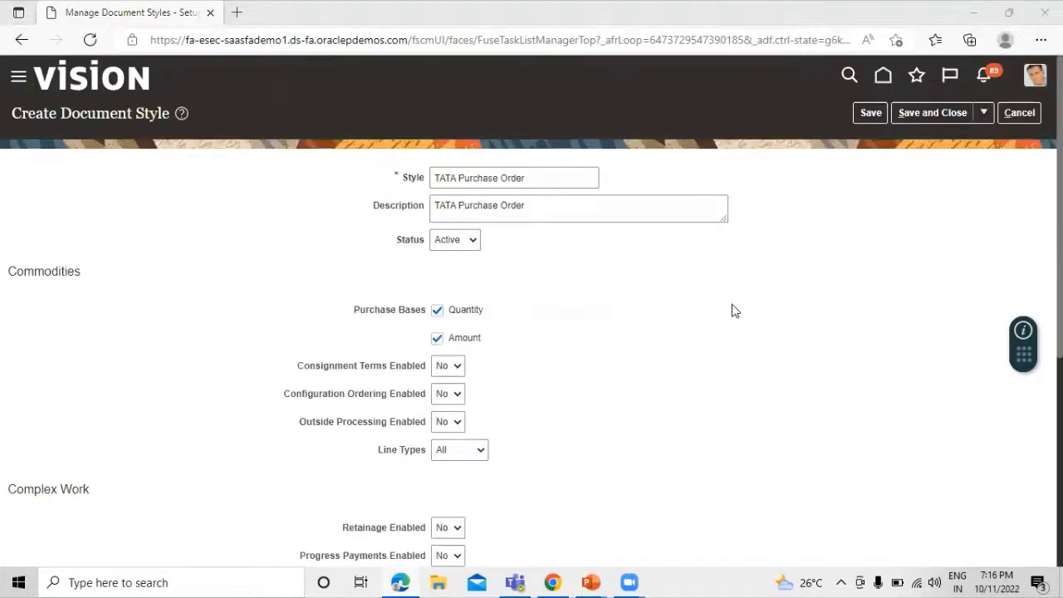
{"action": "scroll", "coordinate": [731, 312], "scroll_direction": "down", "scroll_amount": 4}
{"action": "scroll", "coordinate": [728, 307], "scroll_direction": "up", "scroll_amount": 5}
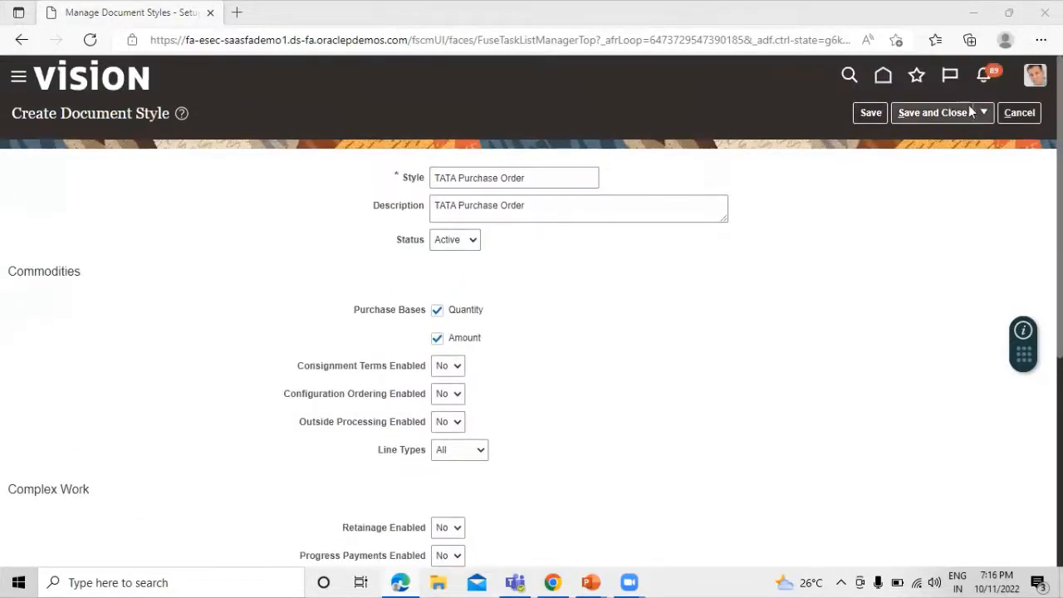
Step: Save and close the TATA Purchase Order style, check it in the style list, and leave document style management
{"action": "left_click", "coordinate": [940, 111]}
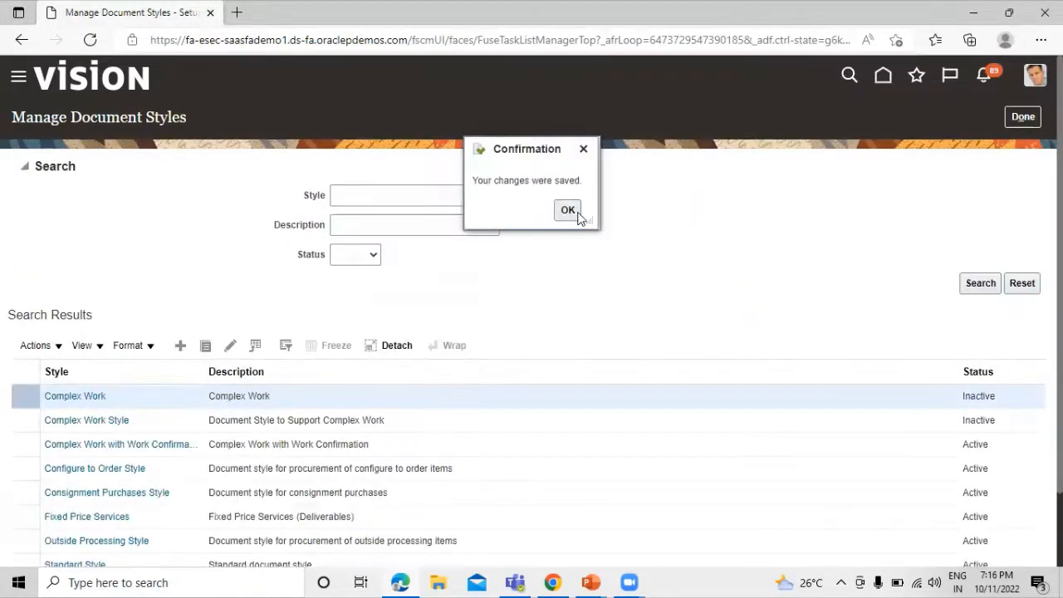
{"action": "left_click", "coordinate": [575, 212]}
{"action": "scroll", "coordinate": [368, 313], "scroll_direction": "down", "scroll_amount": 1}
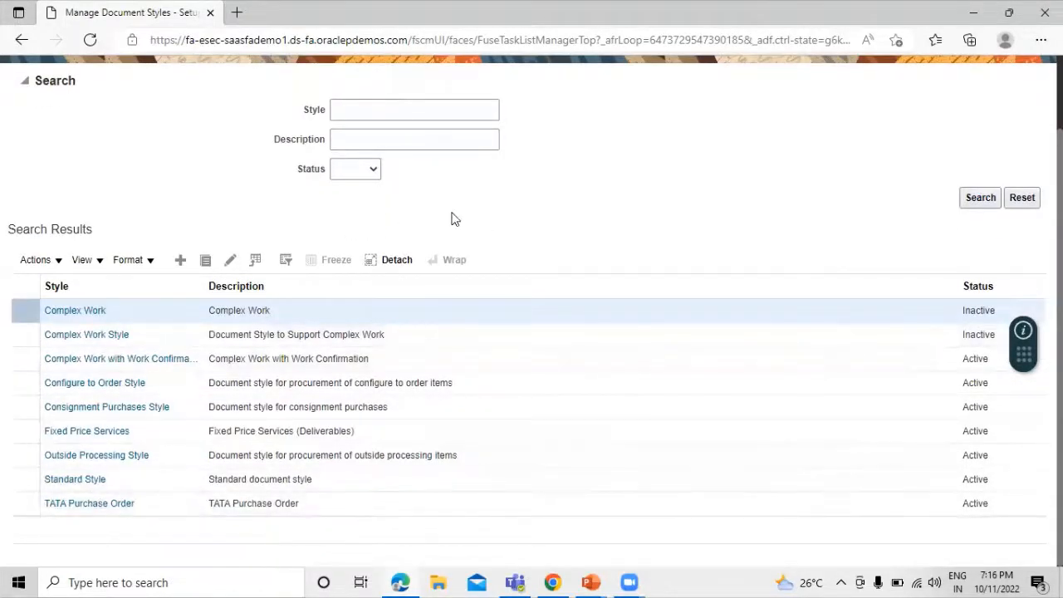
{"action": "scroll", "coordinate": [555, 240], "scroll_direction": "up", "scroll_amount": 1}
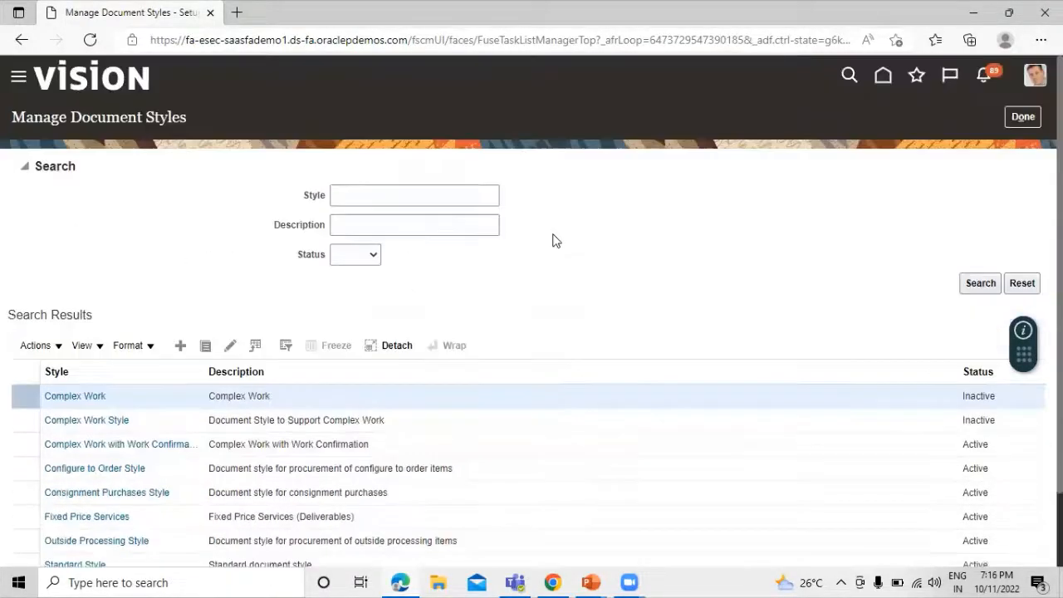
{"action": "left_click", "coordinate": [1022, 116]}
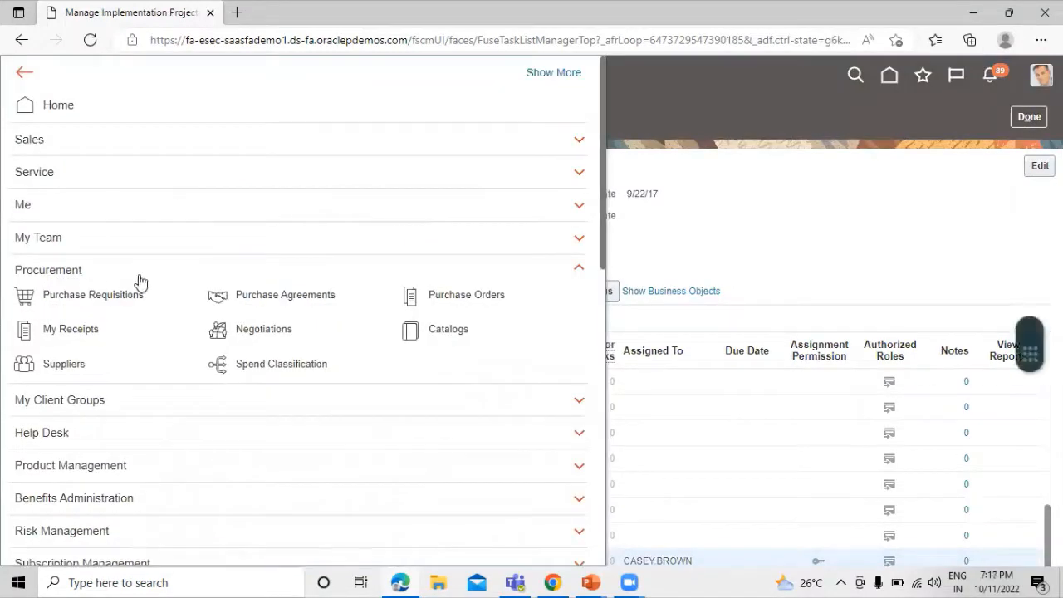
Step: Go to the Purchase Orders work area in Procurement and start creating an order
{"action": "left_click", "coordinate": [484, 295]}
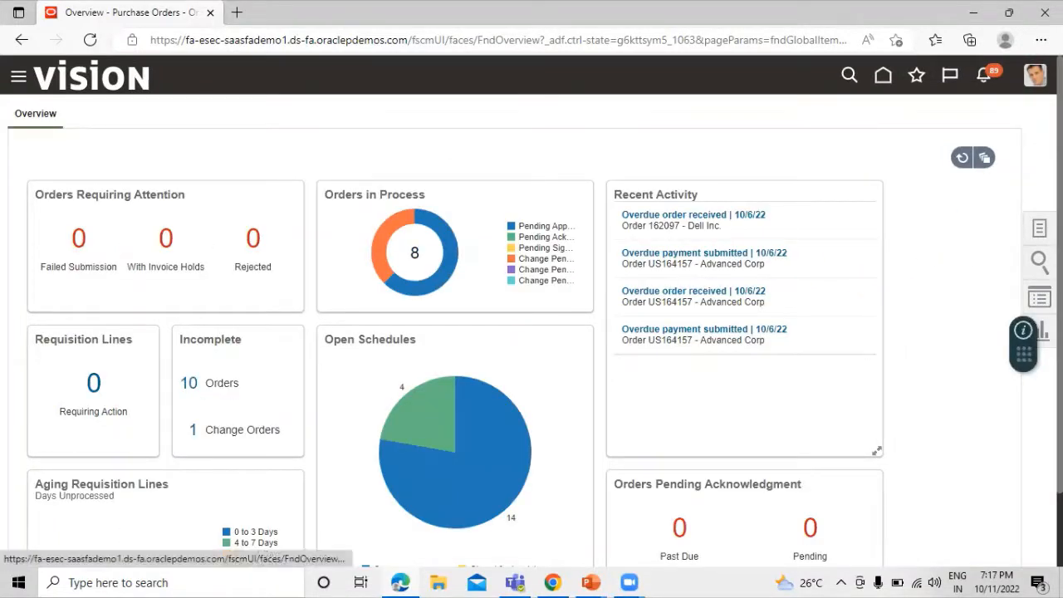
{"action": "left_click", "coordinate": [1039, 228]}
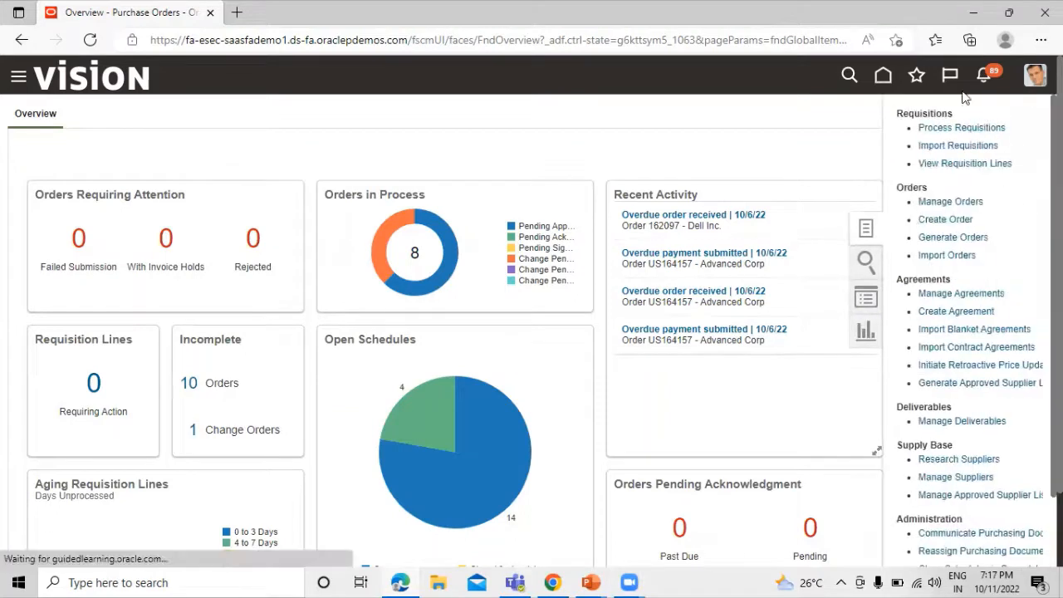
{"action": "left_click", "coordinate": [946, 220]}
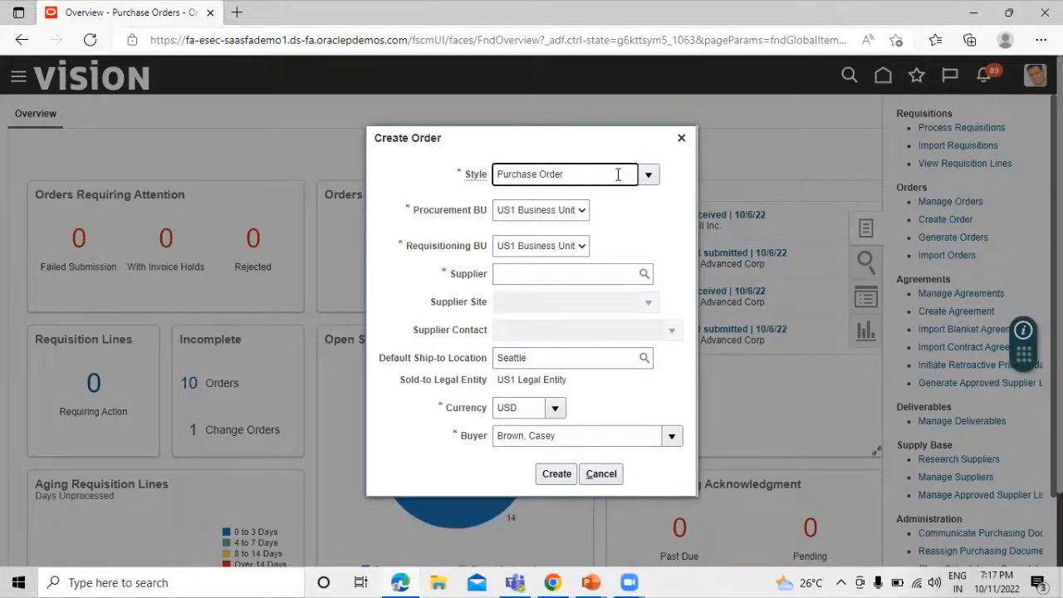
Step: Create an order with the TATA Purchase Order style for the supplier Dell Inc
{"action": "left_click", "coordinate": [648, 176]}
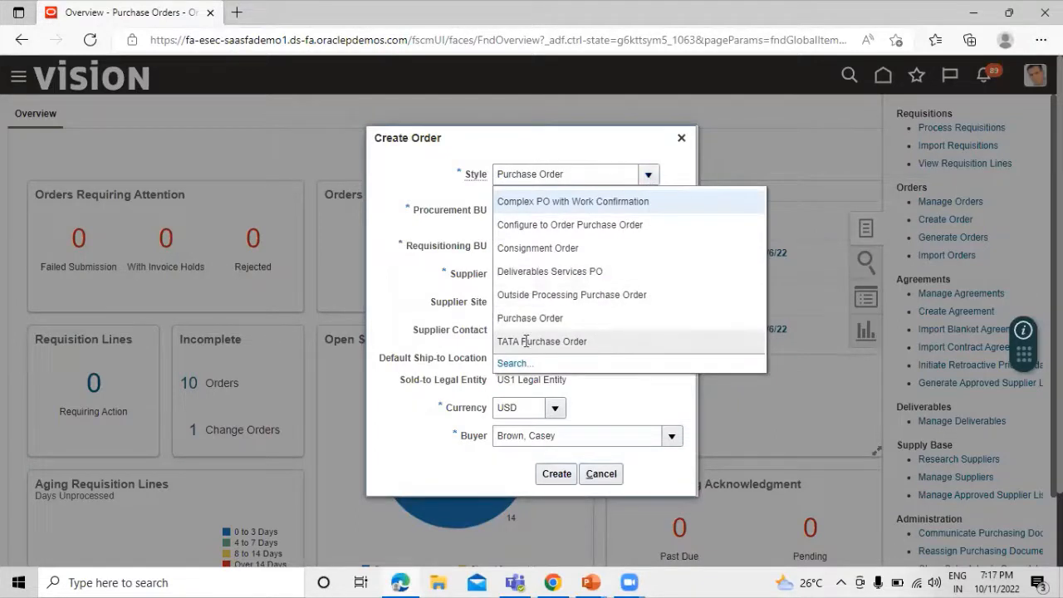
{"action": "left_click", "coordinate": [604, 341]}
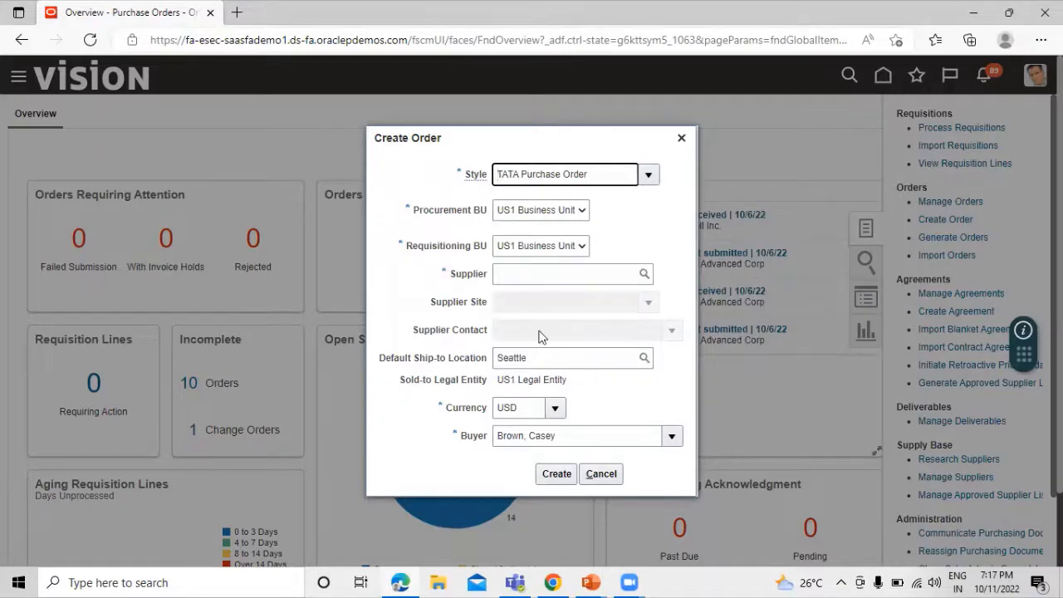
{"action": "left_click", "coordinate": [559, 270]}
{"action": "type", "text": "DELL"}
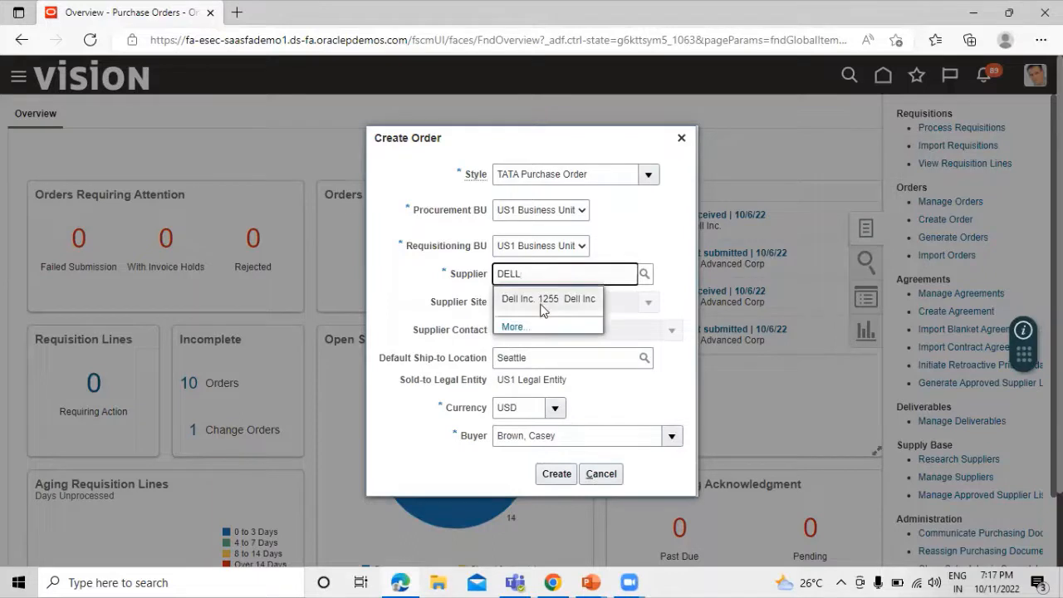
{"action": "left_click", "coordinate": [540, 298]}
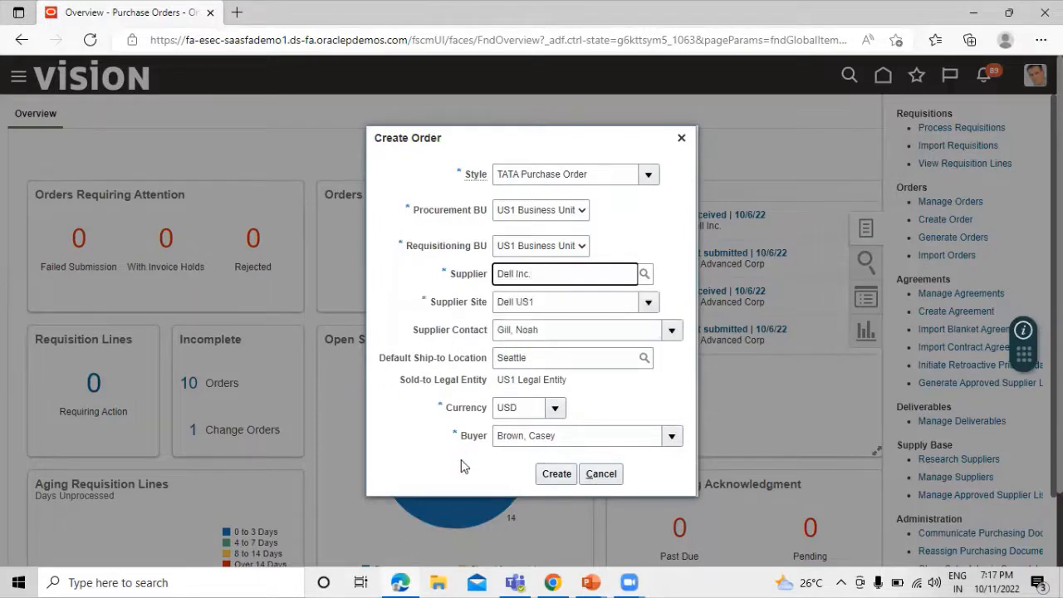
{"action": "left_click", "coordinate": [555, 477]}
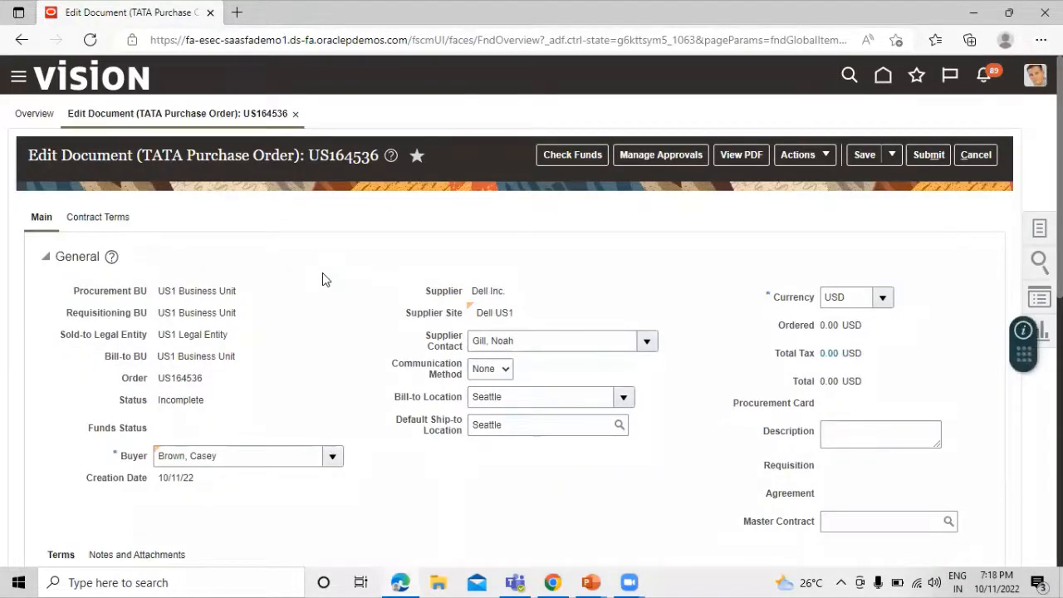
Step: Examine the new TATA Purchase Order document from its general details to its lines, and cancel out of it
{"action": "scroll", "coordinate": [328, 278], "scroll_direction": "down", "scroll_amount": 5}
{"action": "scroll", "coordinate": [327, 281], "scroll_direction": "up", "scroll_amount": 5}
{"action": "scroll", "coordinate": [327, 280], "scroll_direction": "down", "scroll_amount": 6}
{"action": "scroll", "coordinate": [327, 281], "scroll_direction": "up", "scroll_amount": 10}
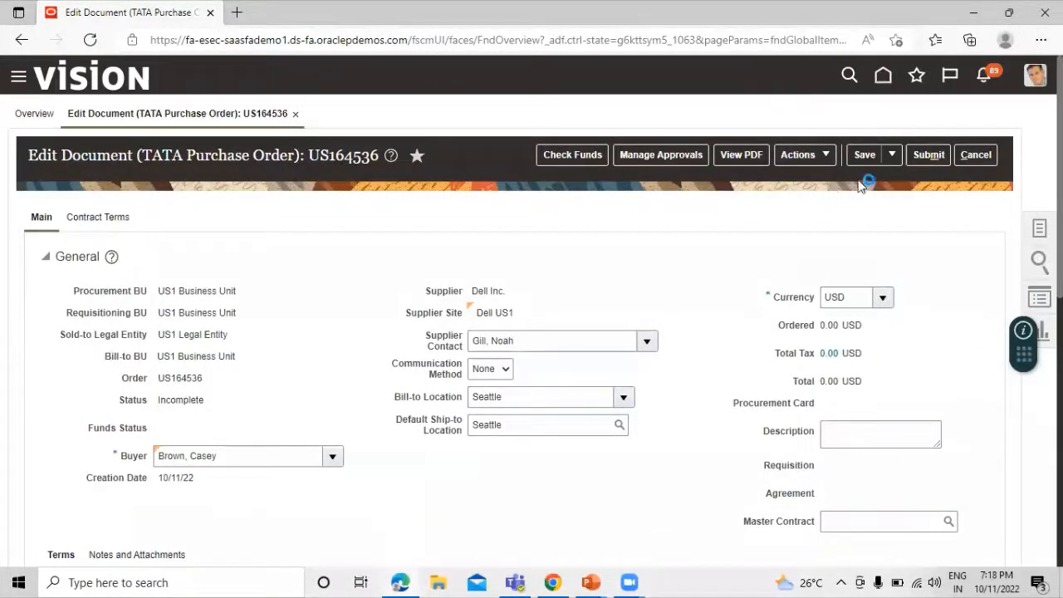
{"action": "left_click", "coordinate": [975, 155]}
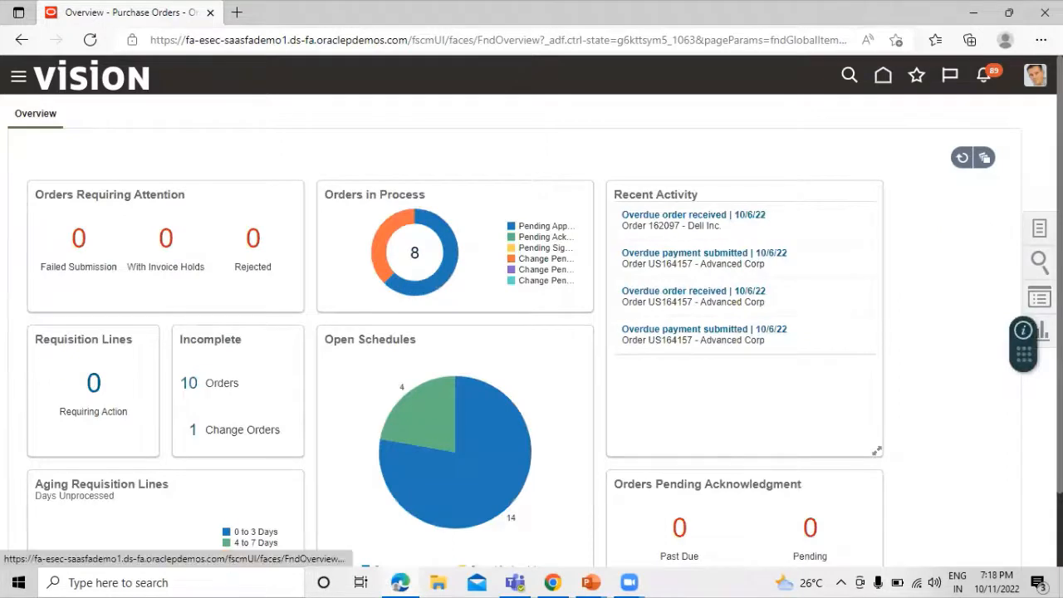
Step: Create an agreement with the TATA BPA style for the supplier Dell Inc
{"action": "left_click", "coordinate": [1039, 228]}
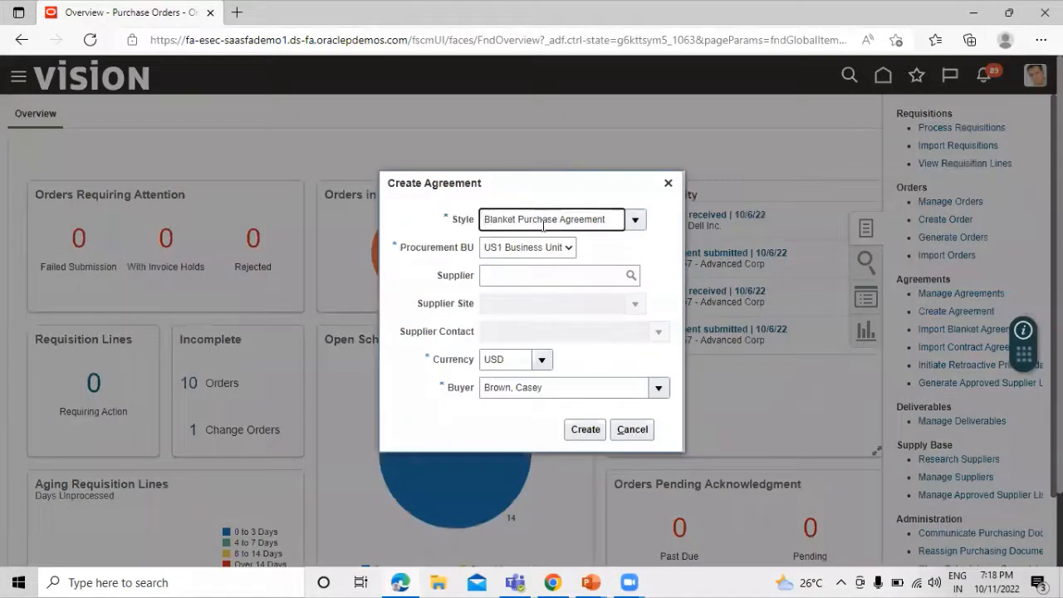
{"action": "left_click", "coordinate": [633, 220]}
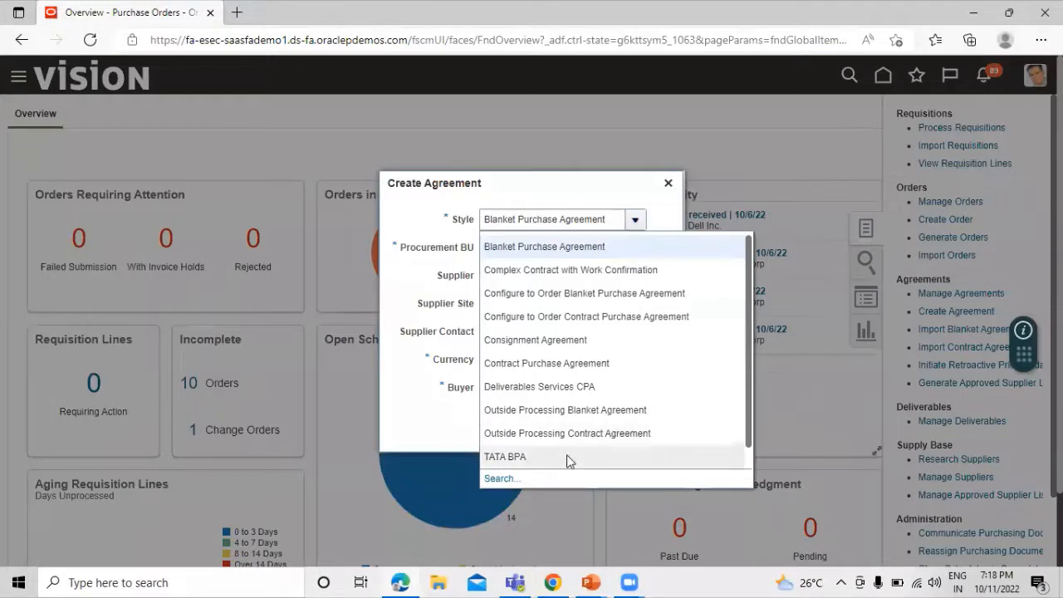
{"action": "left_click", "coordinate": [529, 458]}
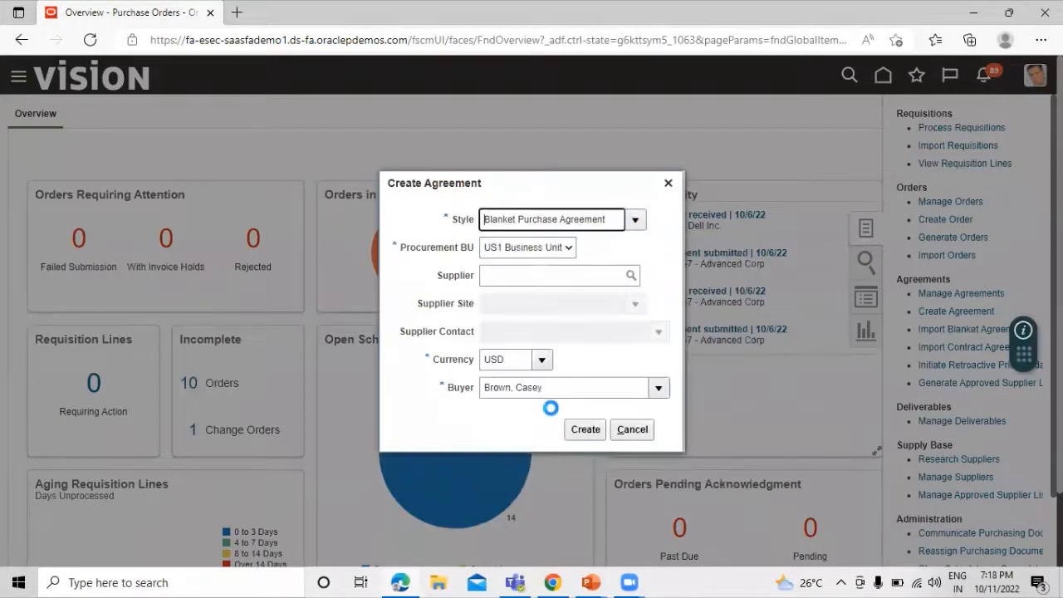
{"action": "left_click", "coordinate": [568, 274]}
{"action": "type", "text": "DE"}
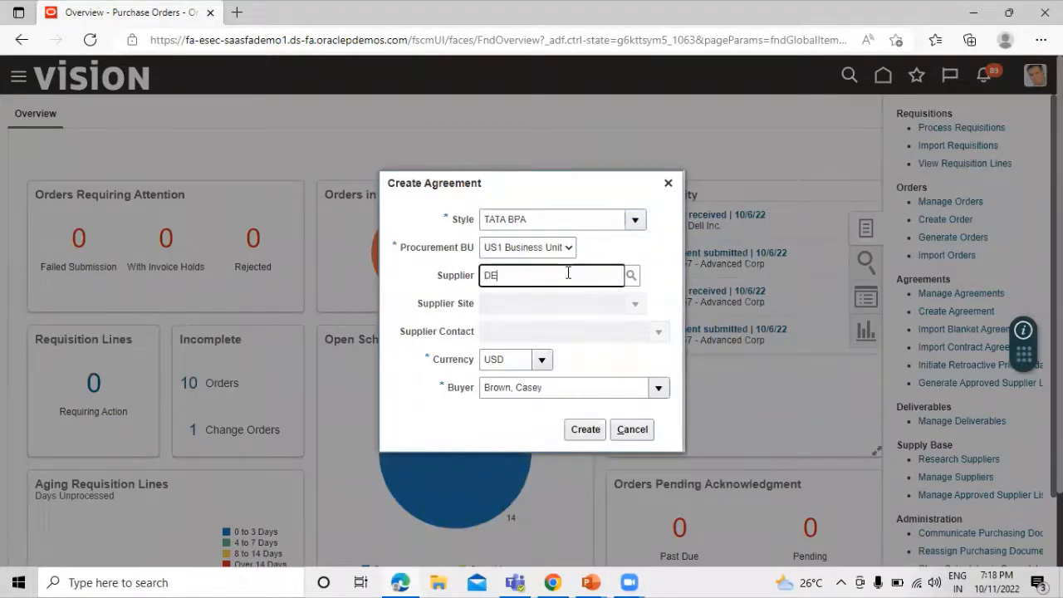
{"action": "type", "text": "LL"}
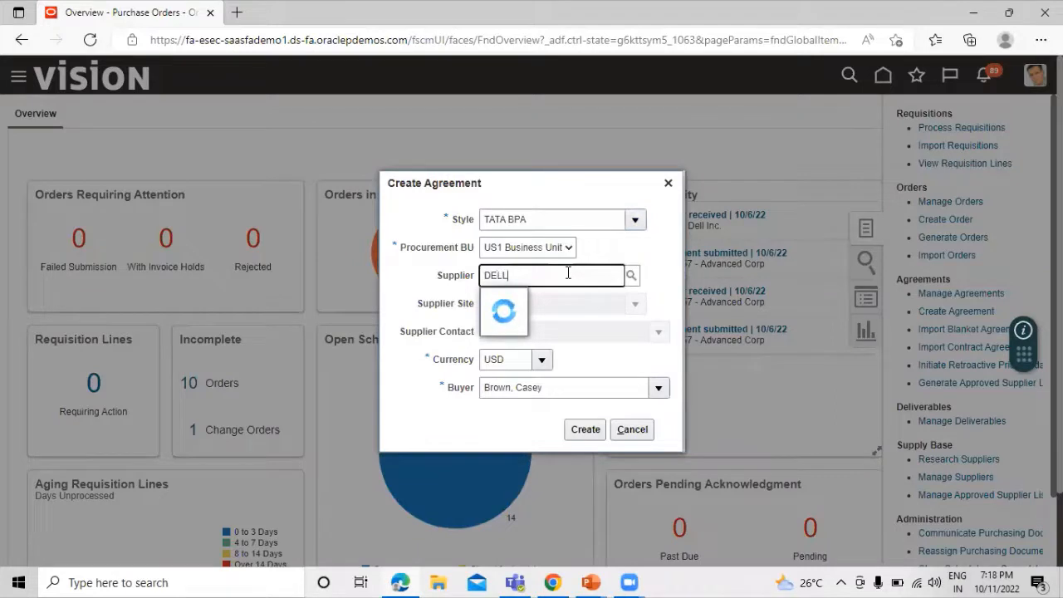
{"action": "left_click", "coordinate": [545, 298]}
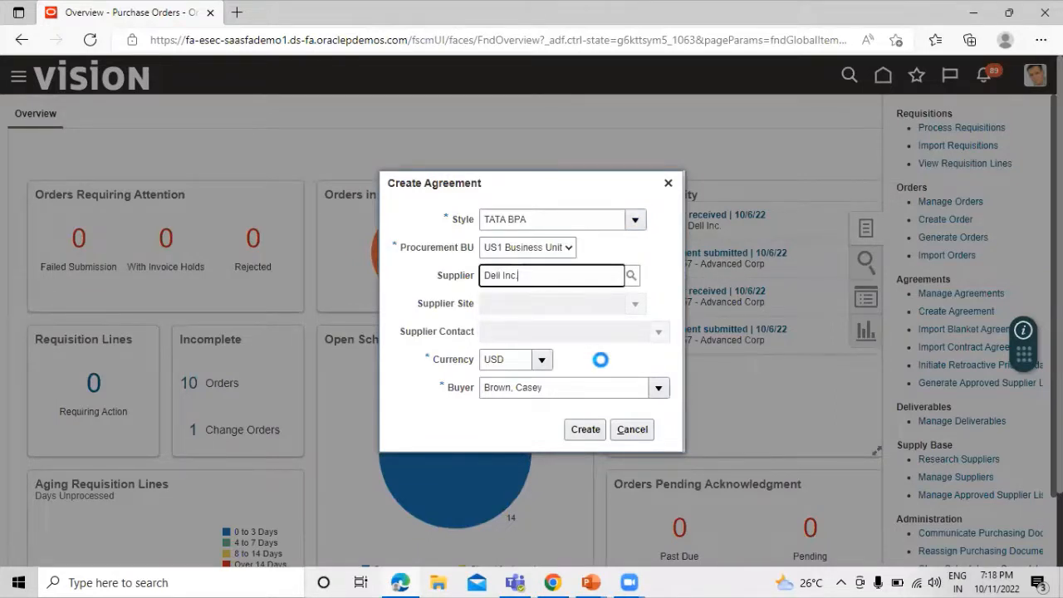
{"action": "left_click", "coordinate": [585, 429]}
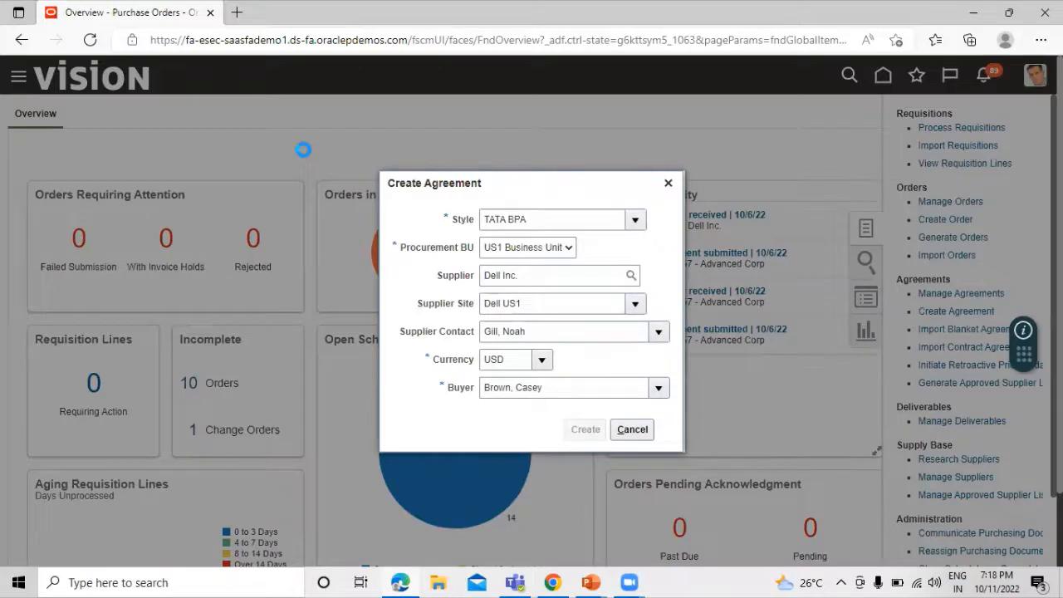
Step: Add a goods line to the agreement for the item TATA1001 ROLLER BEARING
{"action": "scroll", "coordinate": [403, 332], "scroll_direction": "down", "scroll_amount": 4}
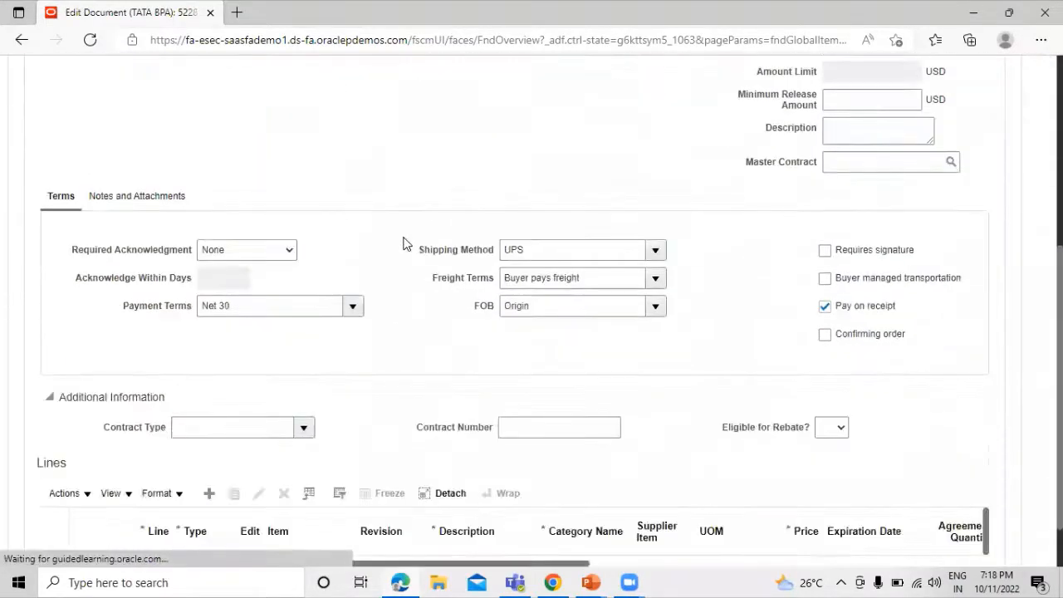
{"action": "scroll", "coordinate": [405, 242], "scroll_direction": "down", "scroll_amount": 1}
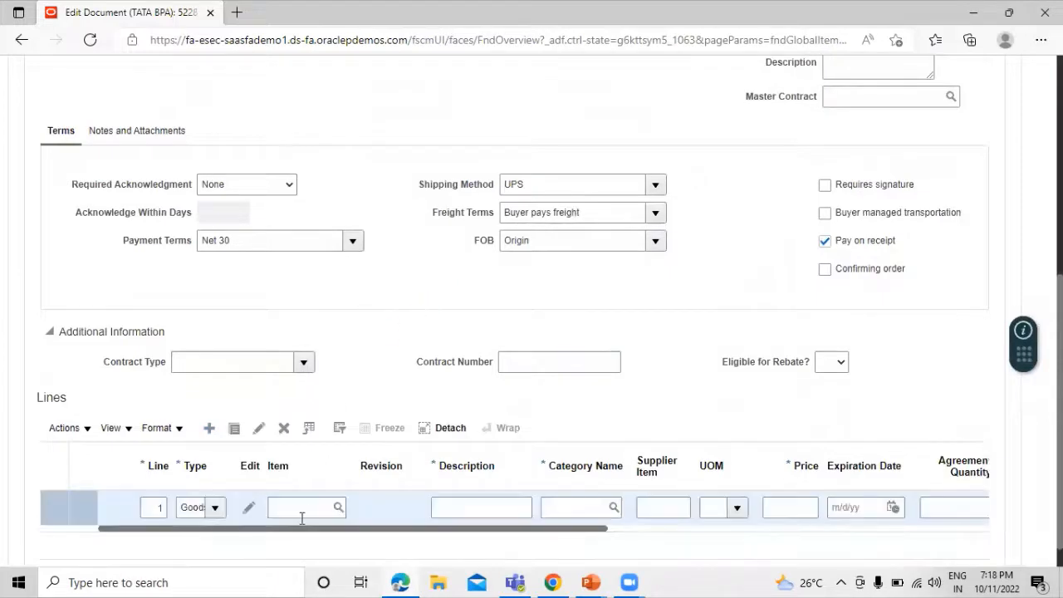
{"action": "left_click", "coordinate": [304, 509]}
{"action": "type", "text": "TATA"}
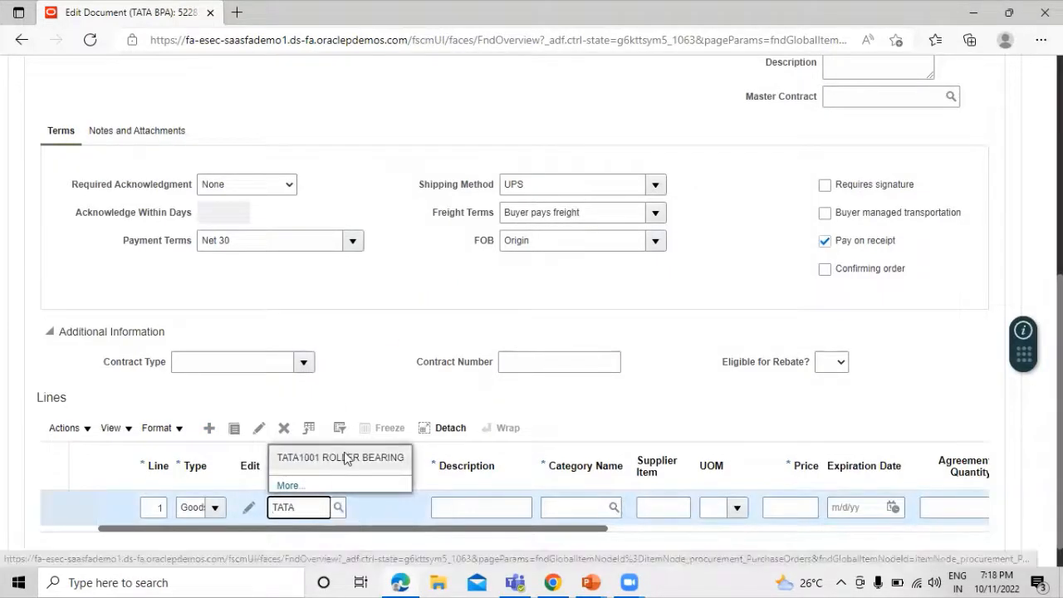
{"action": "left_click", "coordinate": [343, 454]}
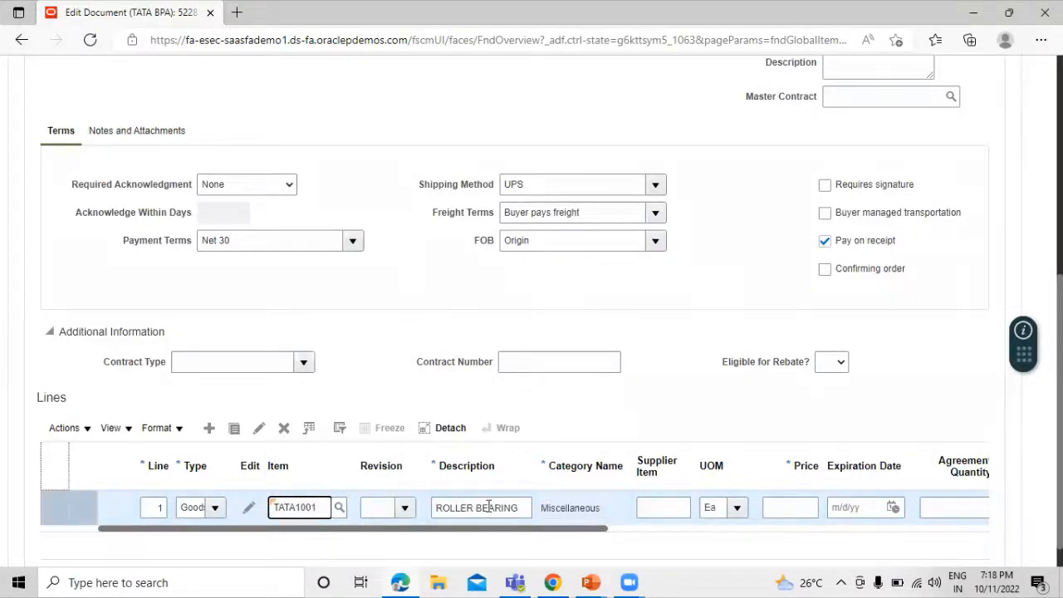
Step: Set the price of the roller bearing line to 100
{"action": "left_click_drag", "start_coordinate": [490, 531], "coordinate": [690, 535]}
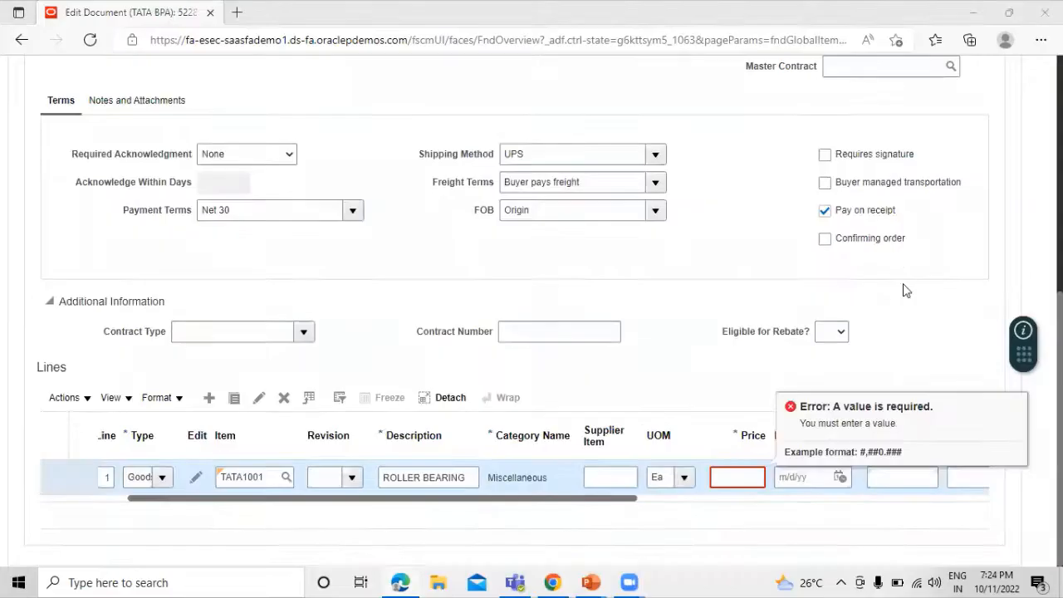
{"action": "left_click", "coordinate": [690, 367]}
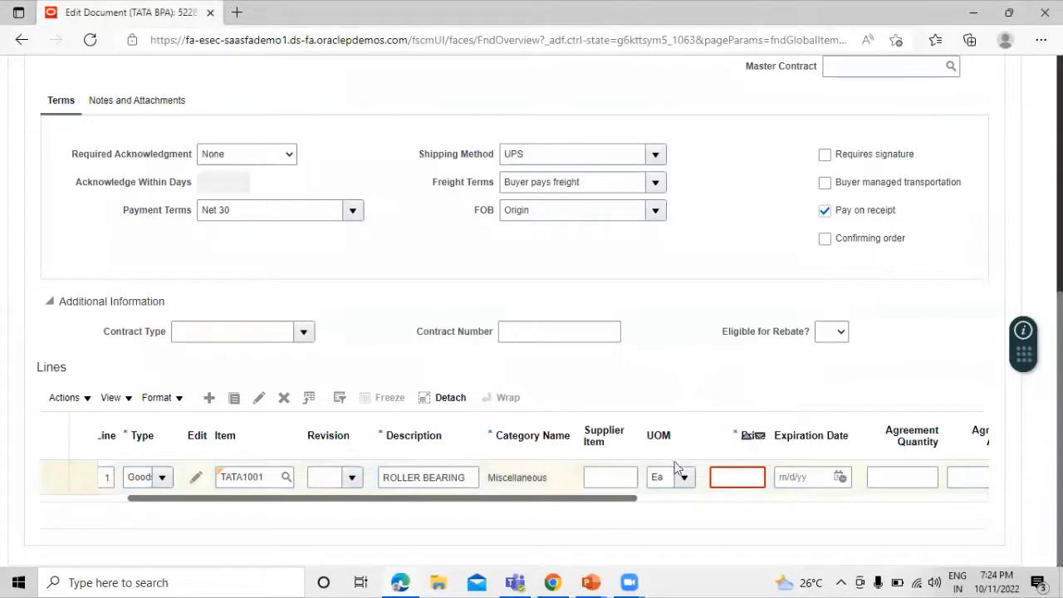
{"action": "left_click", "coordinate": [739, 477]}
{"action": "type", "text": "100"}
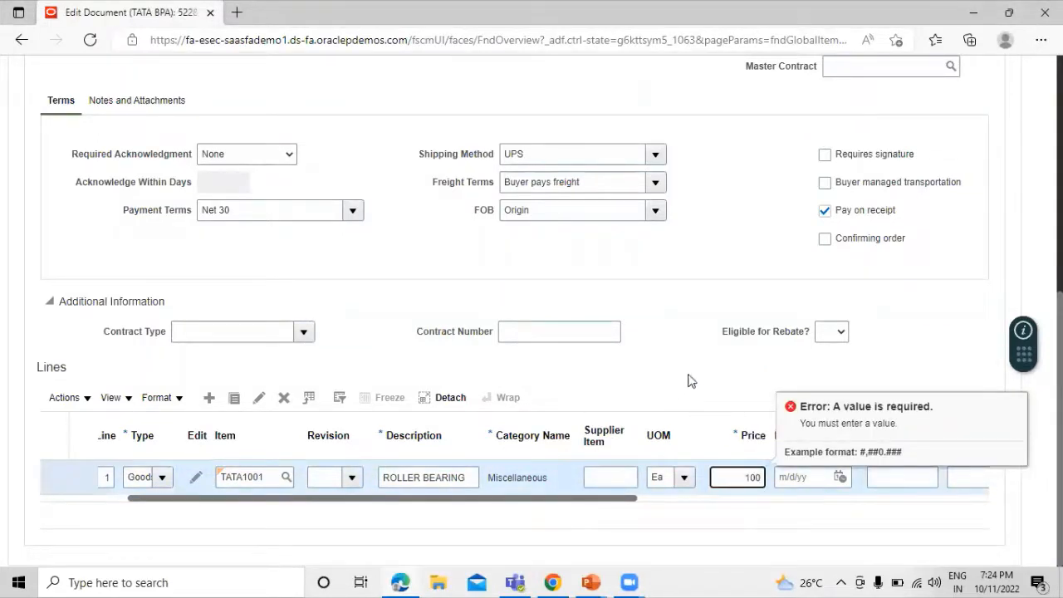
{"action": "key", "text": "Tab"}
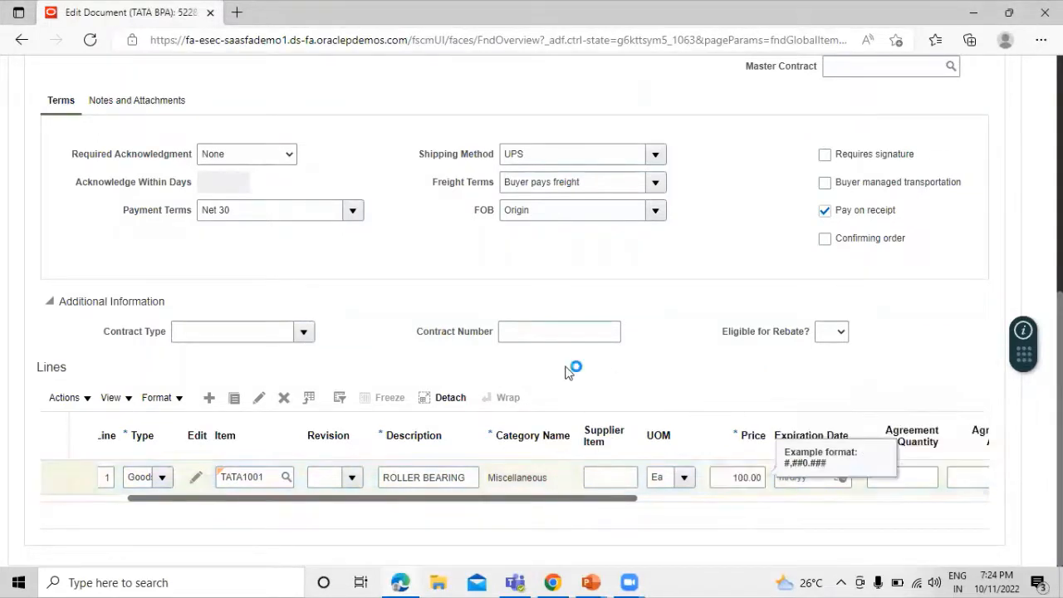
Step: Examine the roller bearing line's full details, from its general fields through the item attributes to the notes and attachments
{"action": "left_click", "coordinate": [101, 489]}
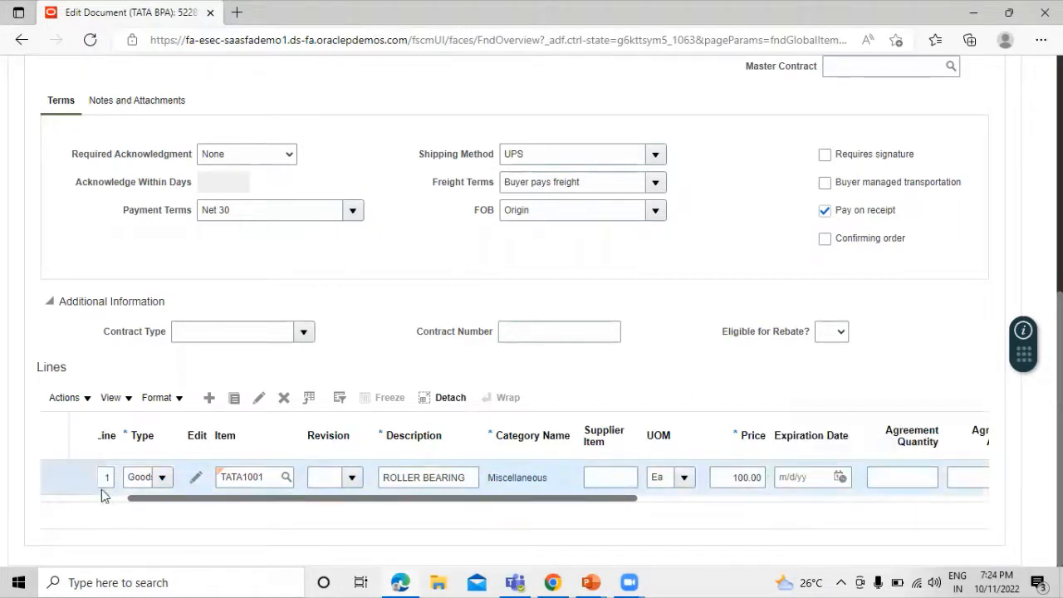
{"action": "left_click", "coordinate": [196, 476]}
{"action": "scroll", "coordinate": [448, 349], "scroll_direction": "down", "scroll_amount": 4}
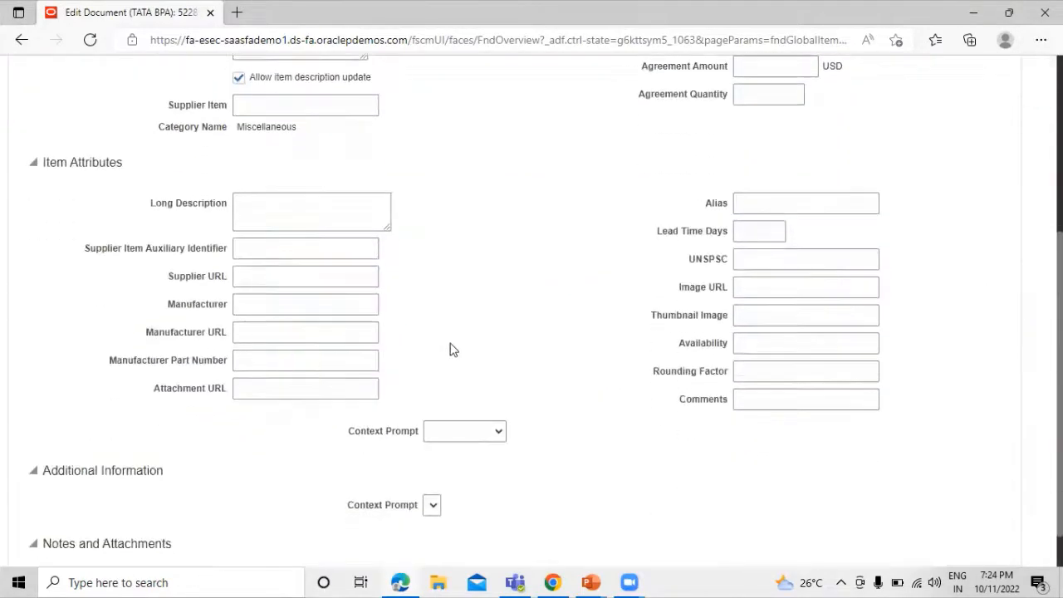
{"action": "scroll", "coordinate": [455, 352], "scroll_direction": "down", "scroll_amount": 4}
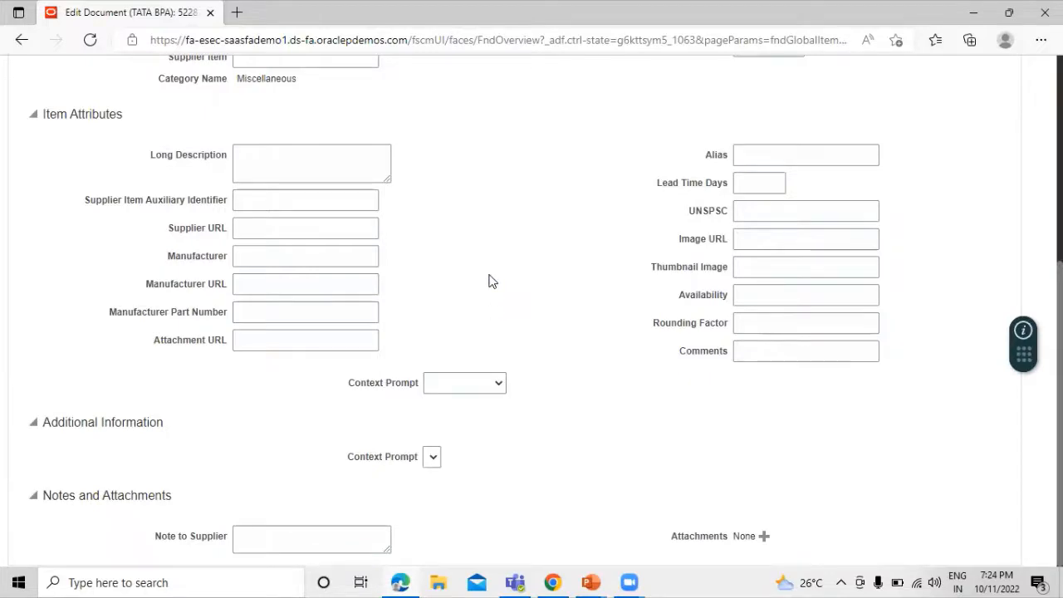
{"action": "scroll", "coordinate": [443, 224], "scroll_direction": "up", "scroll_amount": 5}
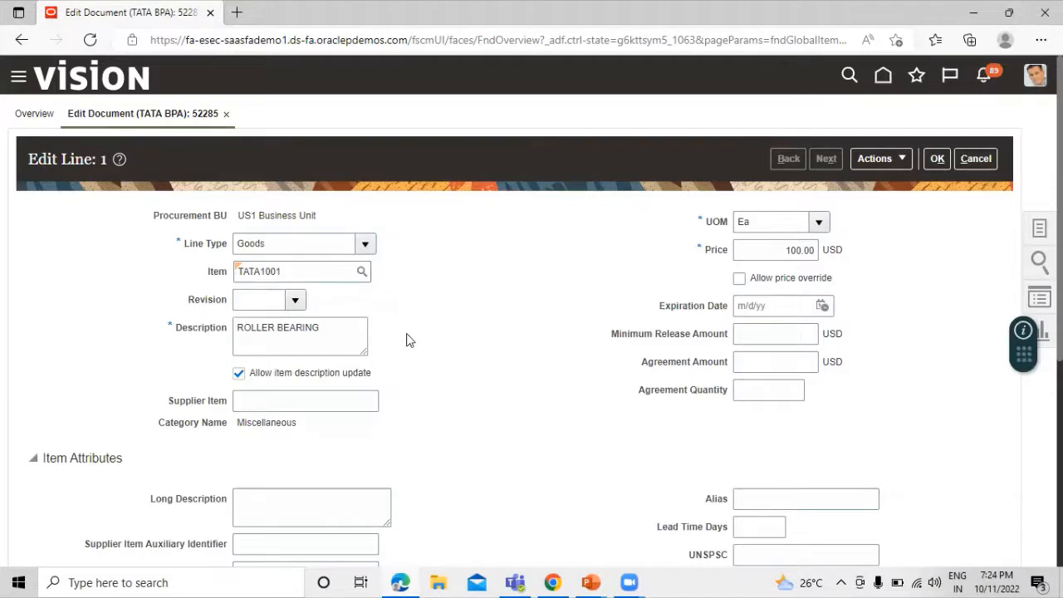
{"action": "scroll", "coordinate": [439, 353], "scroll_direction": "down", "scroll_amount": 4}
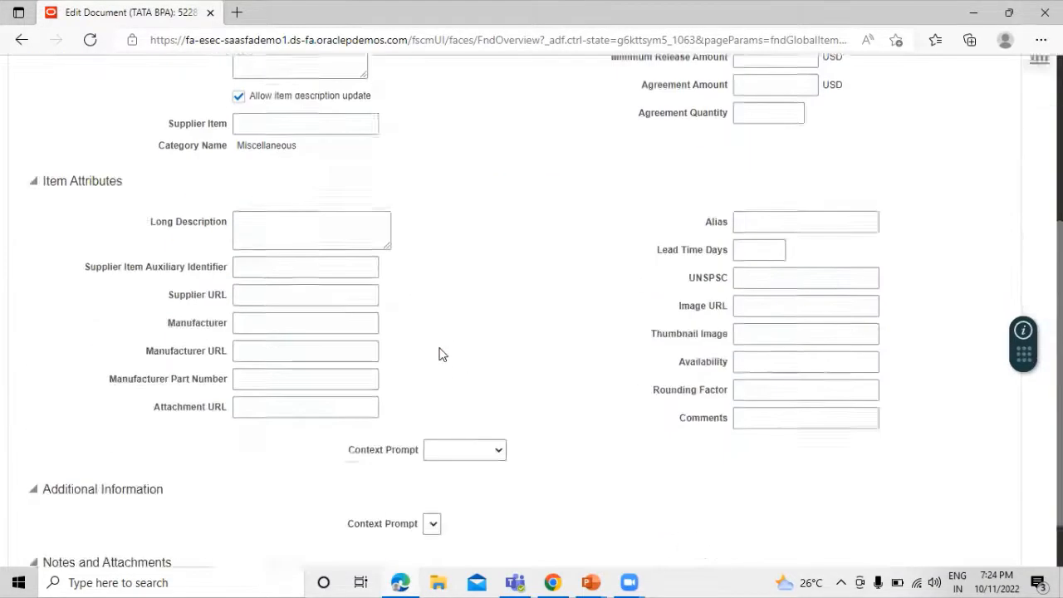
{"action": "scroll", "coordinate": [477, 383], "scroll_direction": "up", "scroll_amount": 4}
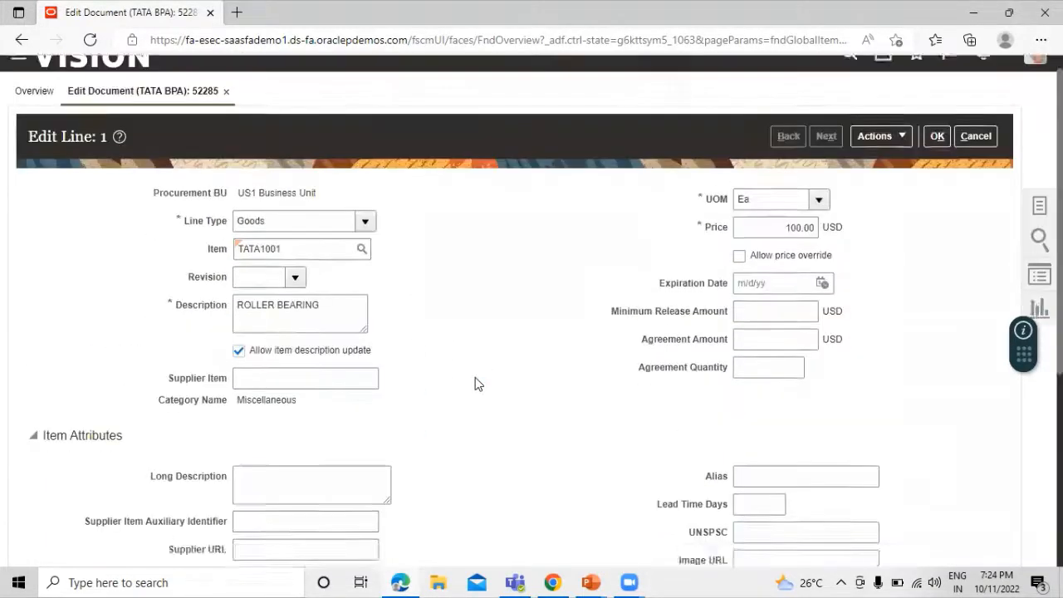
Step: Accept the line details and submit the TATA BPA agreement
{"action": "left_click", "coordinate": [938, 163]}
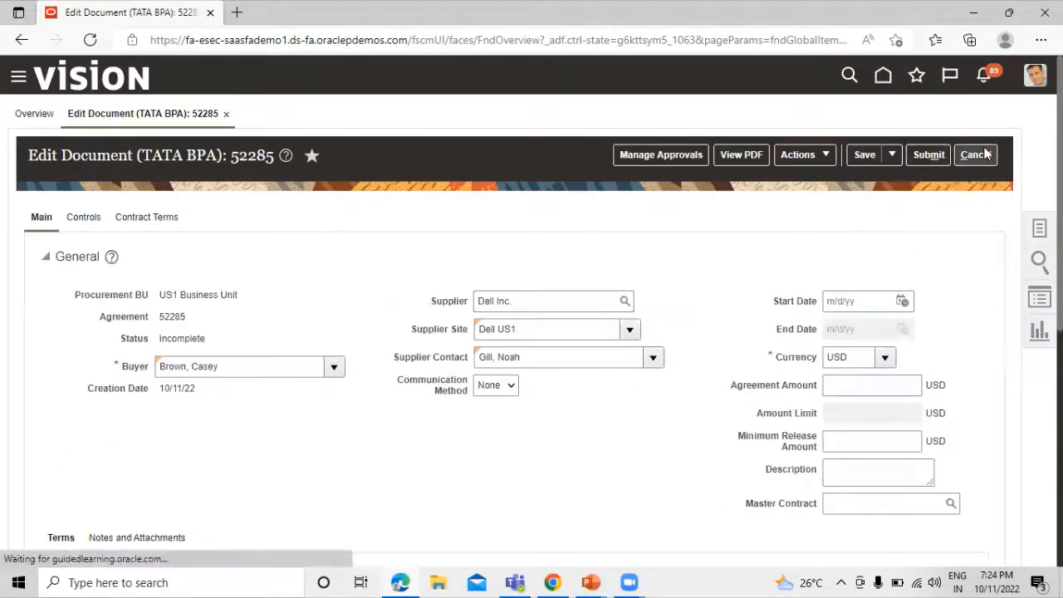
{"action": "left_click", "coordinate": [926, 156]}
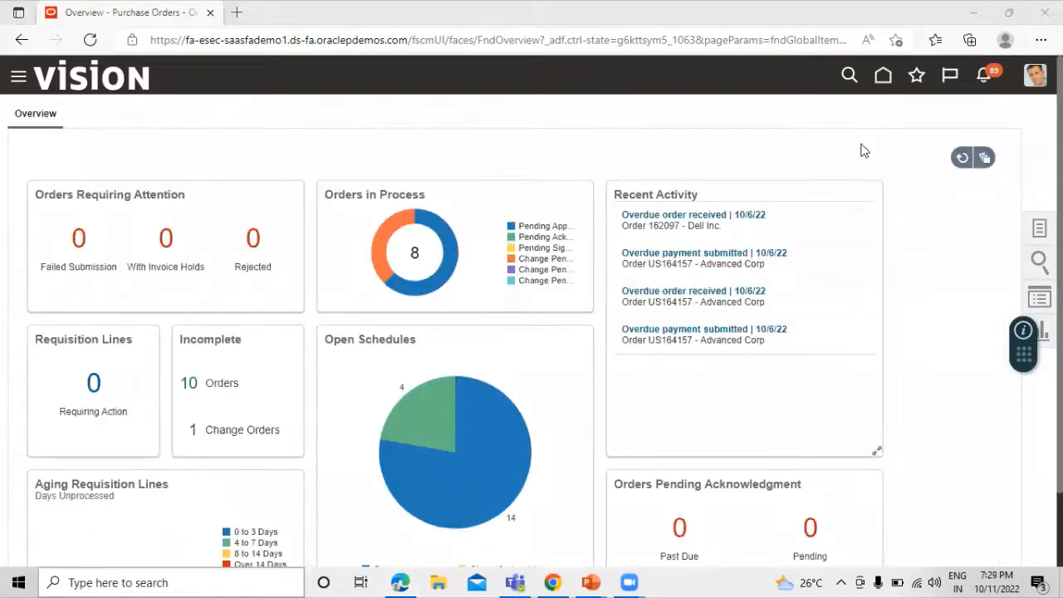
{"action": "left_click", "coordinate": [864, 151]}
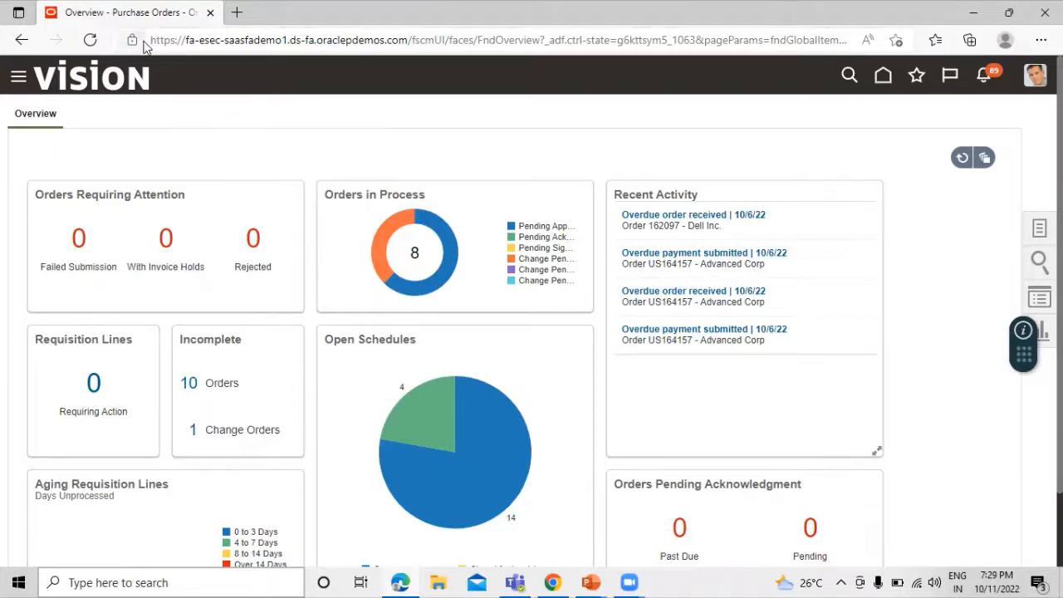
{"action": "left_click_drag", "start_coordinate": [150, 40], "coordinate": [411, 48]}
{"action": "key", "text": "ctrl+c"}
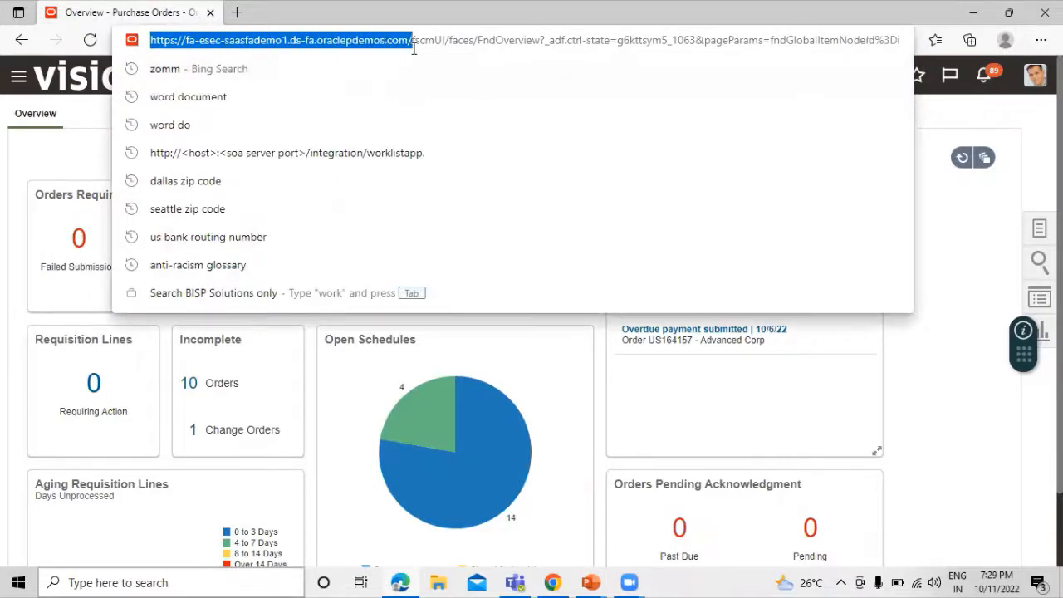
{"action": "double_click", "coordinate": [313, 8]}
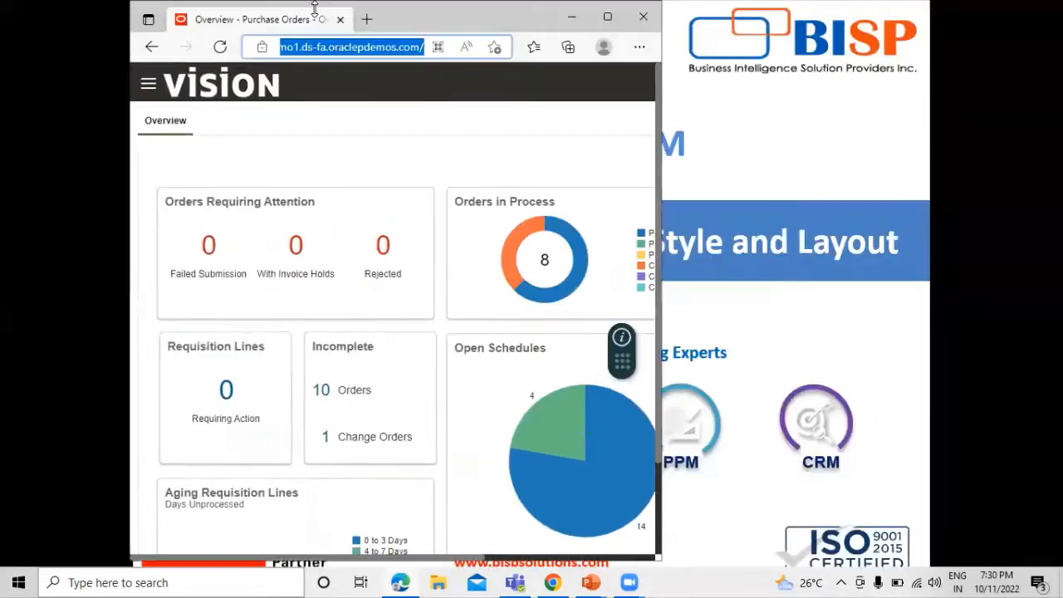
{"action": "double_click", "coordinate": [430, 17]}
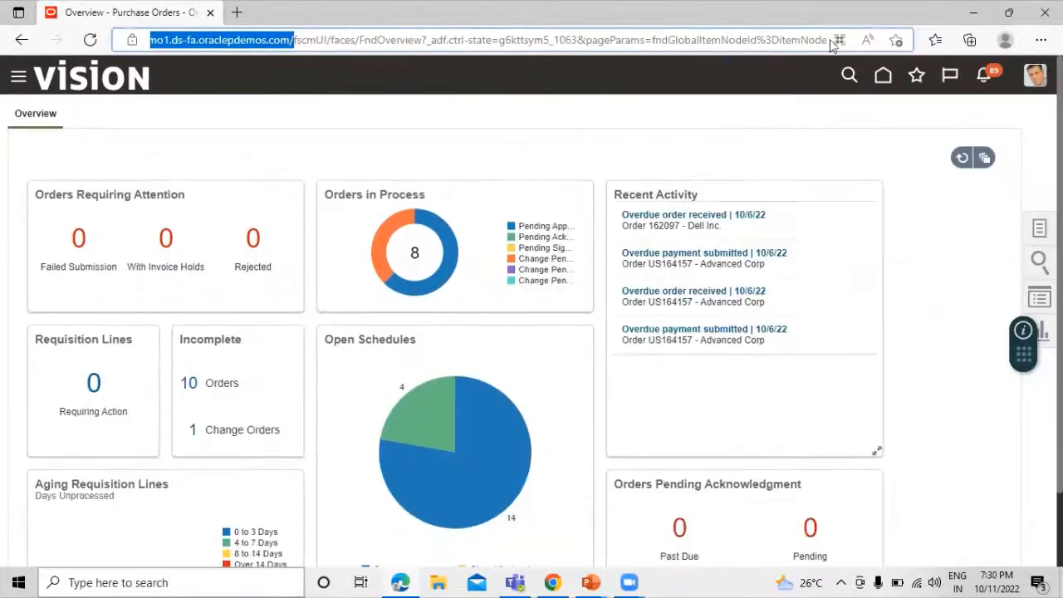
{"action": "right_click", "coordinate": [883, 75]}
{"action": "left_click", "coordinate": [849, 87]}
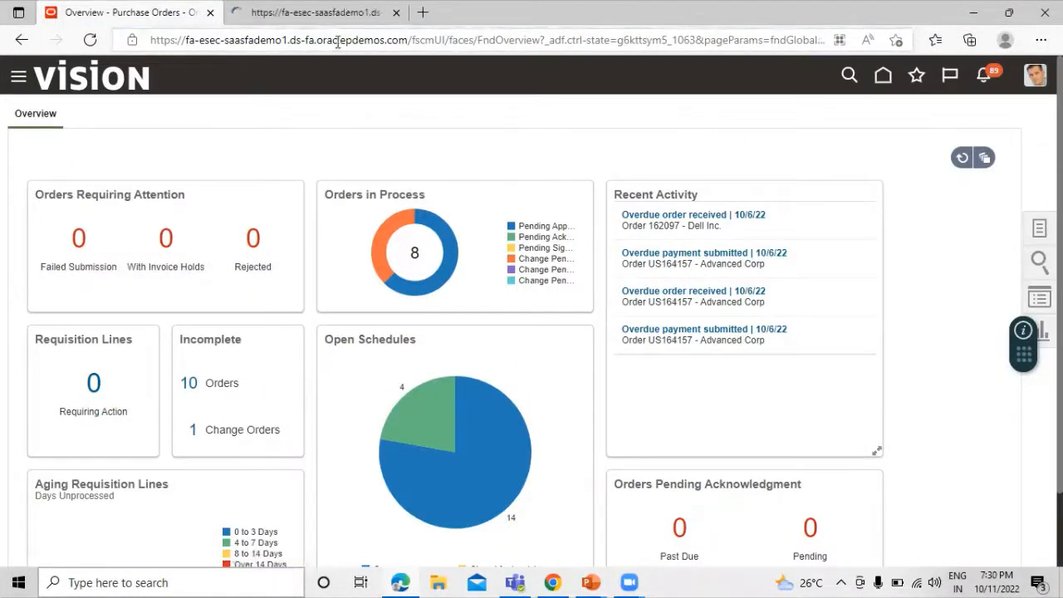
{"action": "left_click", "coordinate": [312, 13]}
{"action": "left_click", "coordinate": [291, 40]}
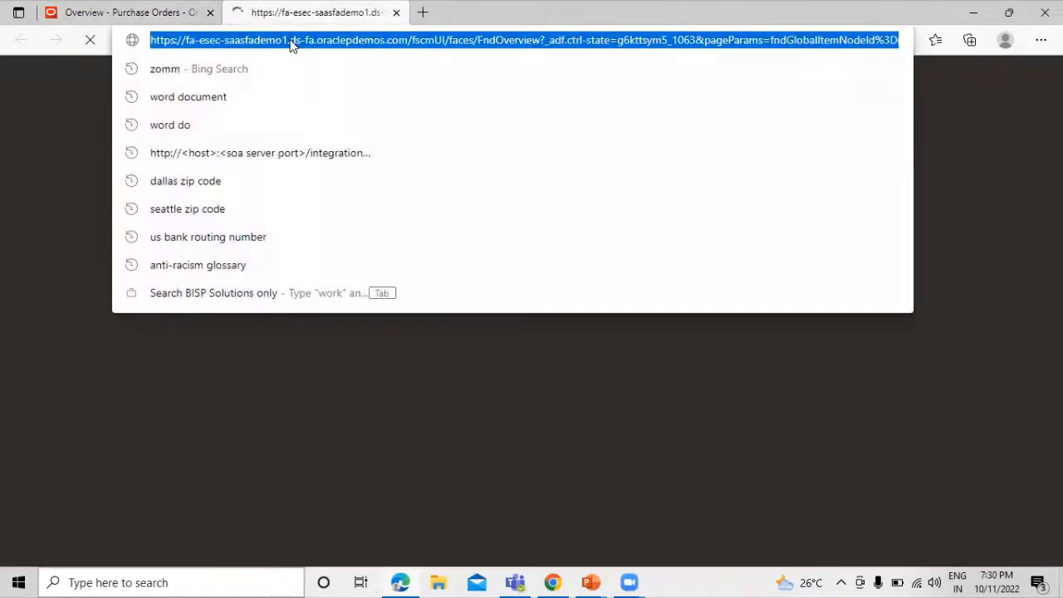
{"action": "key", "text": "BackSpace"}
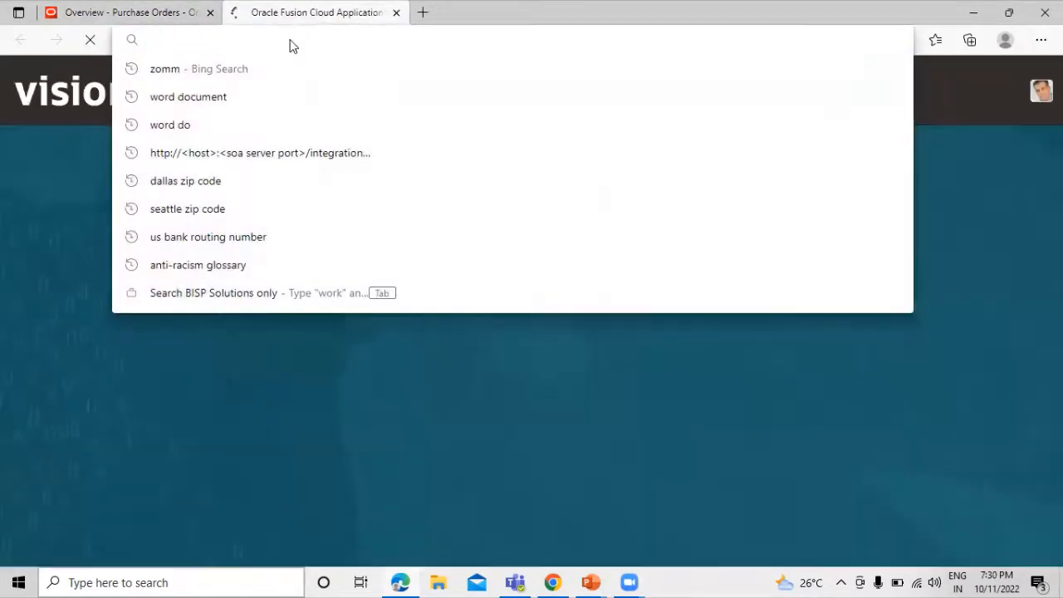
{"action": "key", "text": "ctrl+v"}
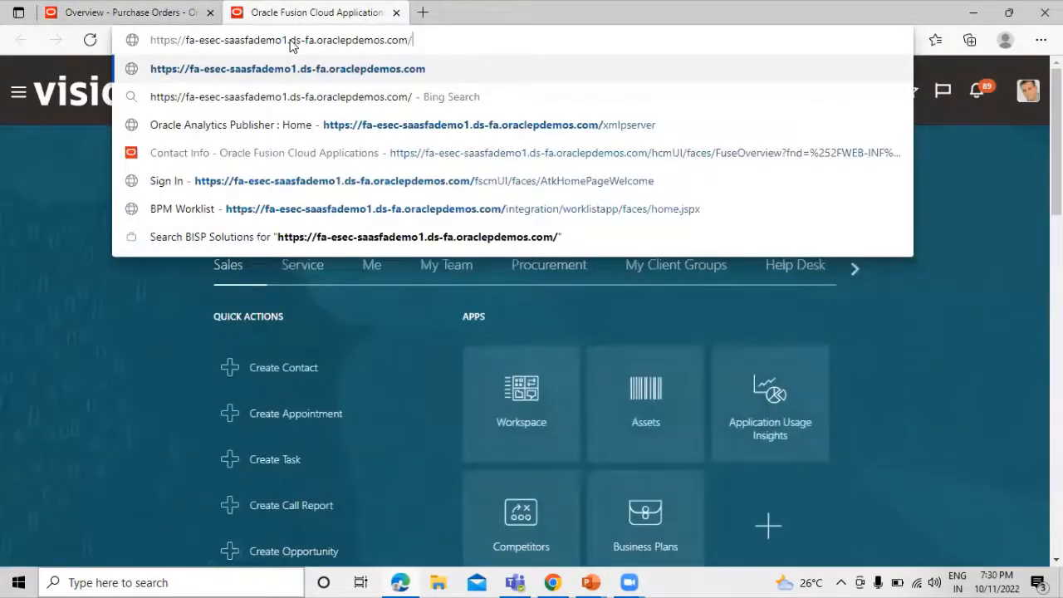
Step: Try to load the page XMLPserver under the base address
{"action": "type", "text": "XMLPSER"}
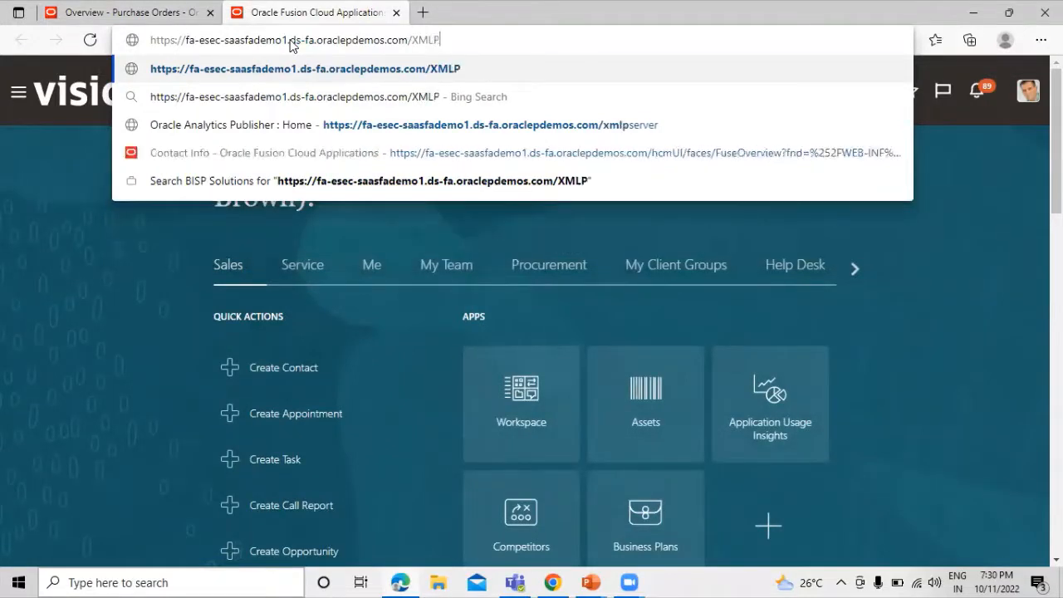
{"action": "key", "text": "BackSpace"}
{"action": "key", "text": "BackSpace"}
{"action": "key", "text": "BackSpace"}
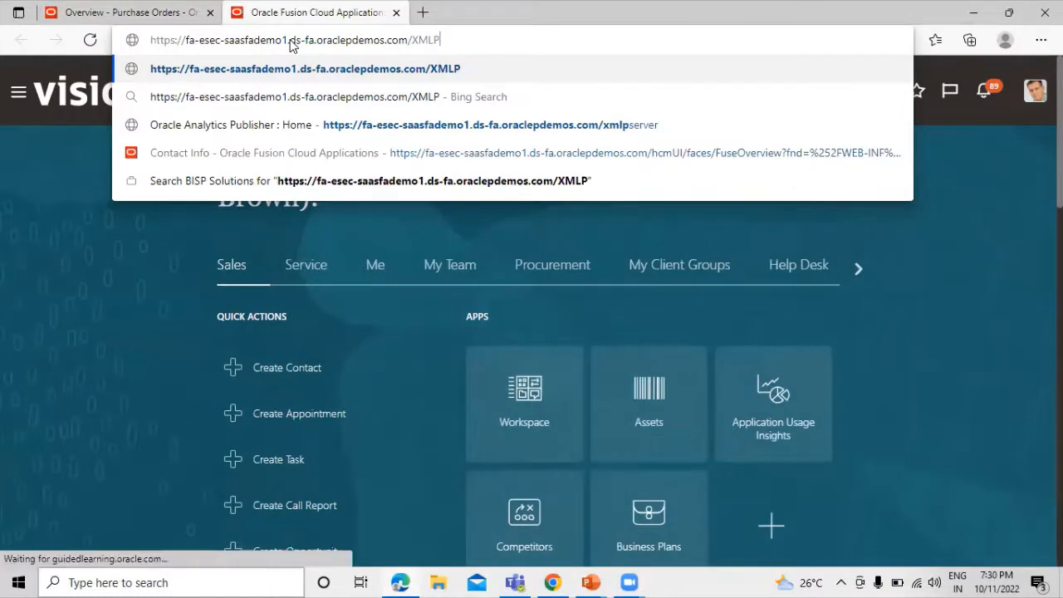
{"action": "type", "text": "server"}
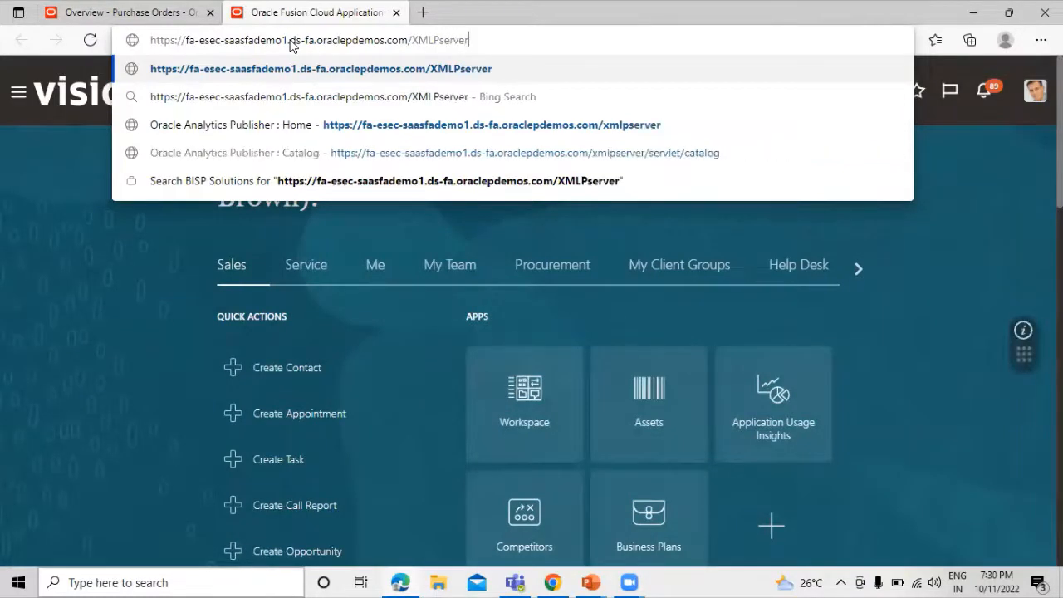
{"action": "key", "text": "Return"}
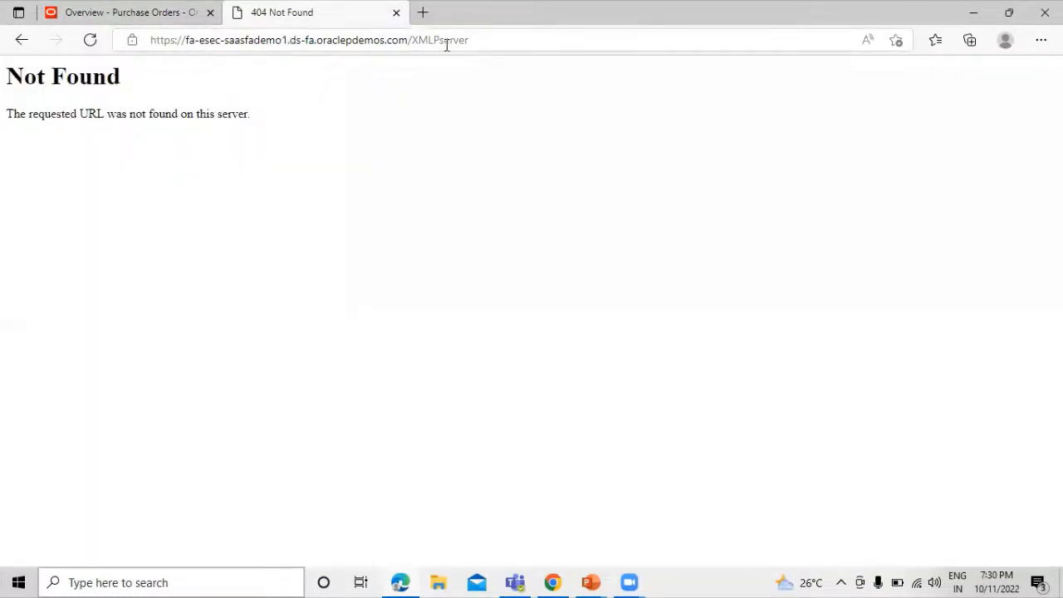
Step: Load the Oracle Analytics Publisher home page using the base address followed by xmlpserver in lowercase
{"action": "left_click", "coordinate": [478, 38]}
{"action": "left_click", "coordinate": [479, 36]}
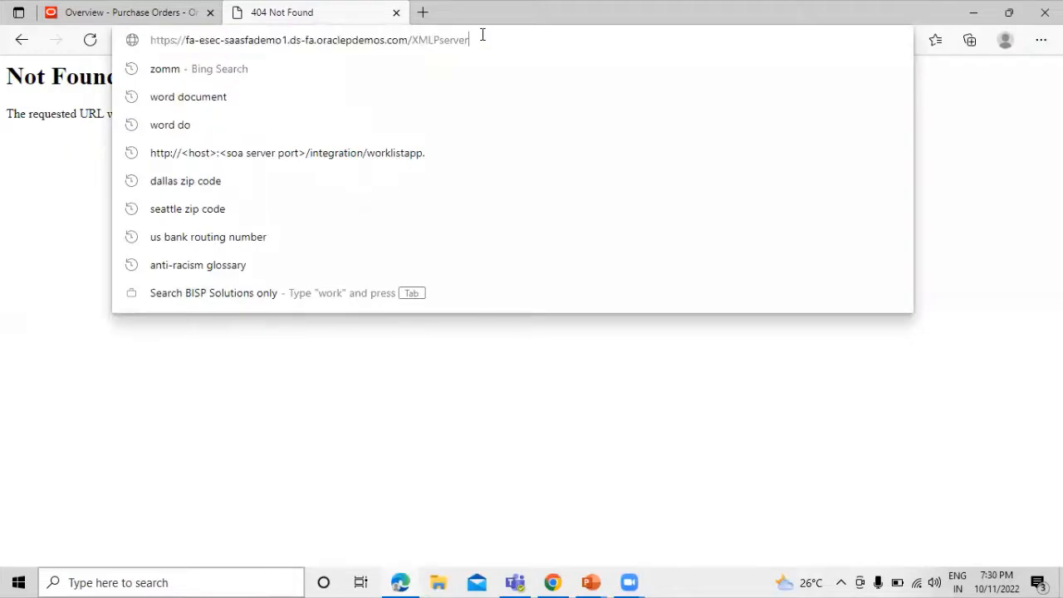
{"action": "key", "text": "BackSpace"}
{"action": "key", "text": "BackSpace"}
{"action": "key", "text": "BackSpace"}
{"action": "key", "text": "BackSpace"}
{"action": "key", "text": "BackSpace"}
{"action": "key", "text": "BackSpace"}
{"action": "key", "text": "BackSpace"}
{"action": "key", "text": "BackSpace"}
{"action": "key", "text": "BackSpace"}
{"action": "key", "text": "BackSpace"}
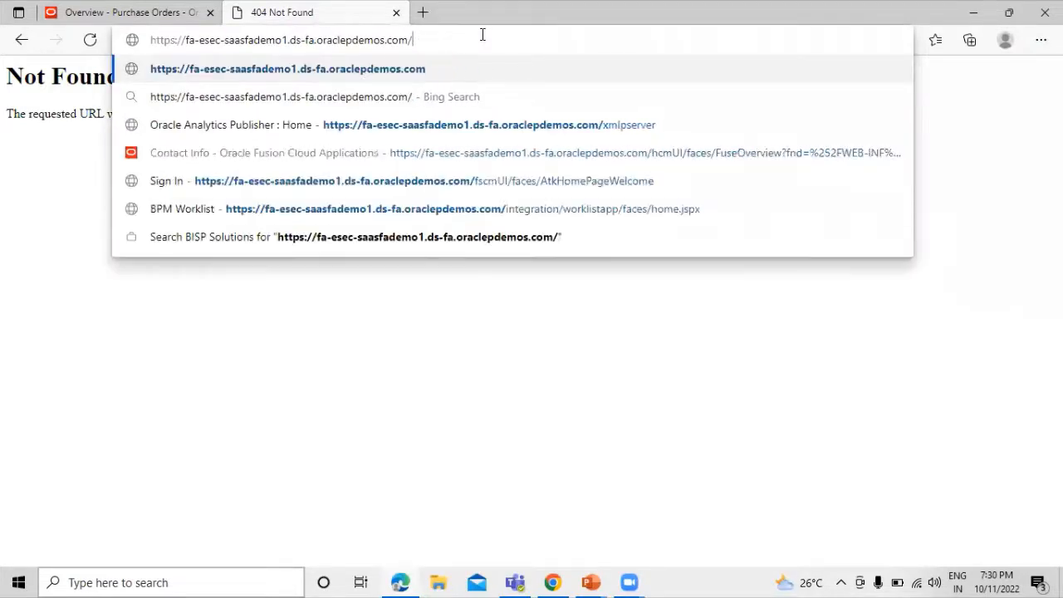
{"action": "type", "text": "zm"}
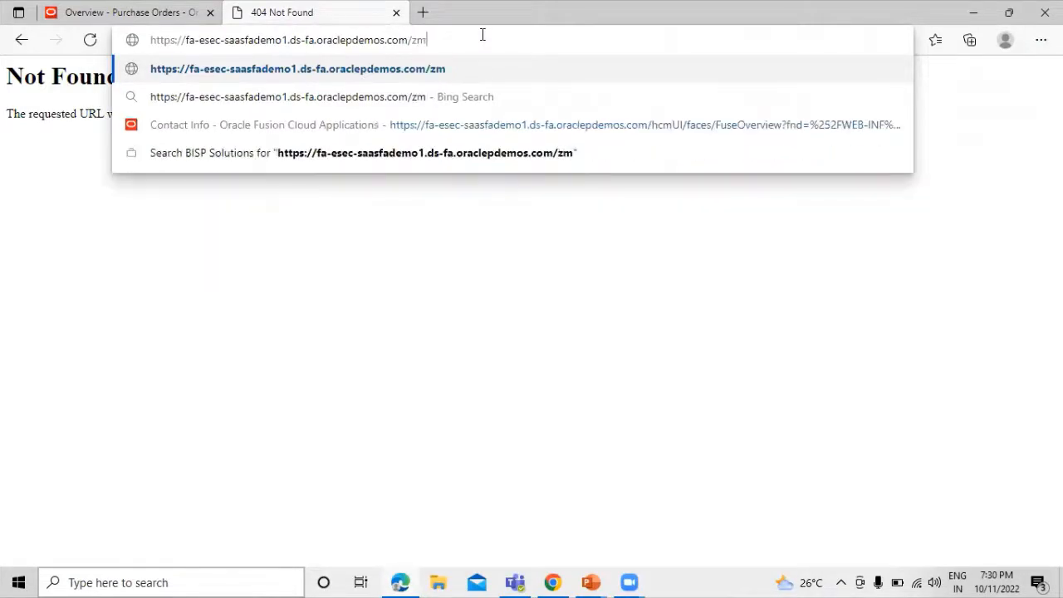
{"action": "type", "text": "lpserver"}
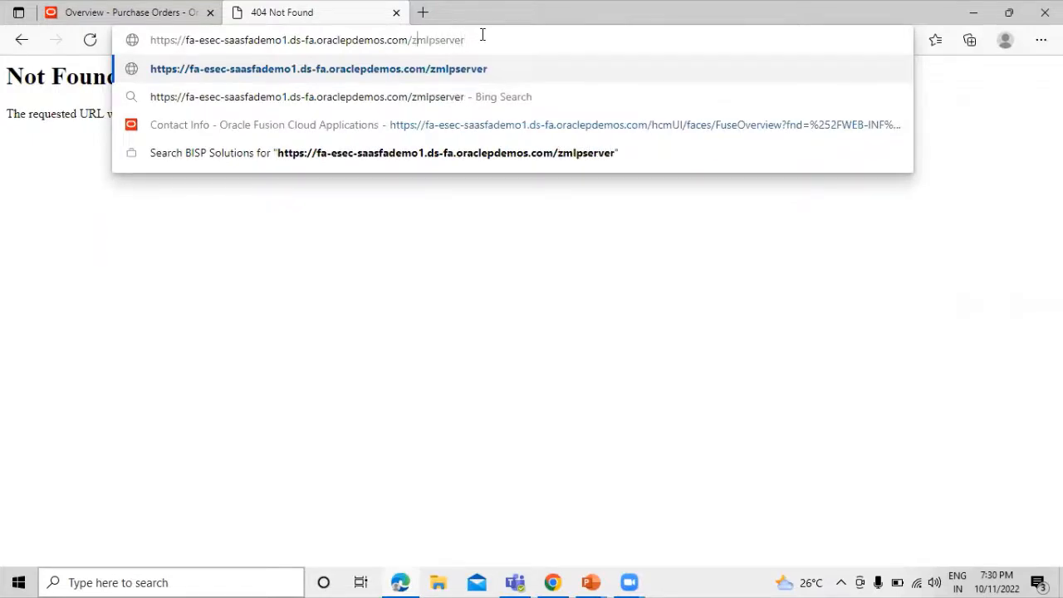
{"action": "key", "text": "BackSpace"}
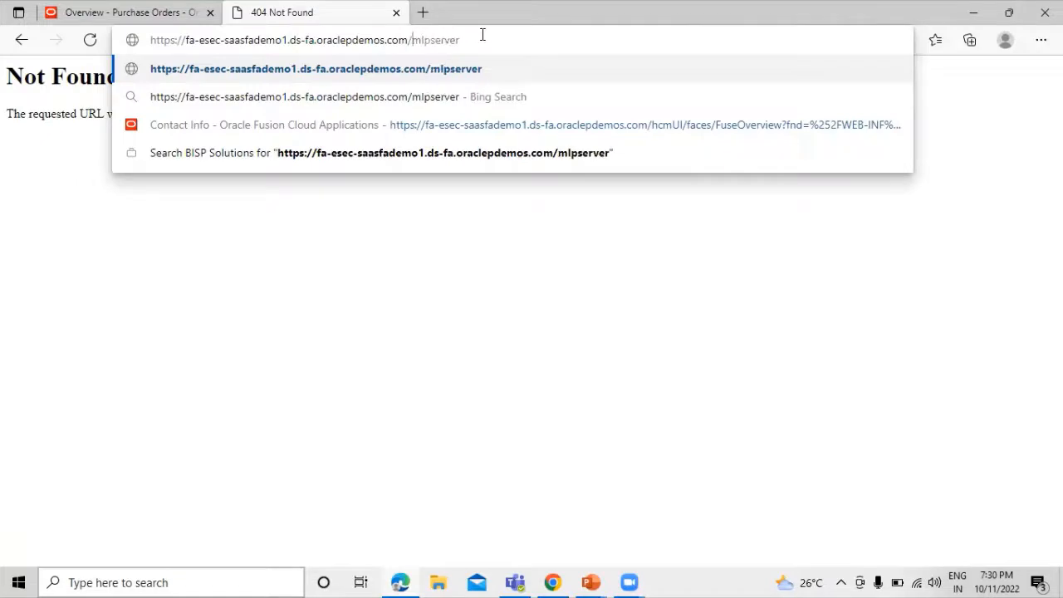
{"action": "type", "text": "x"}
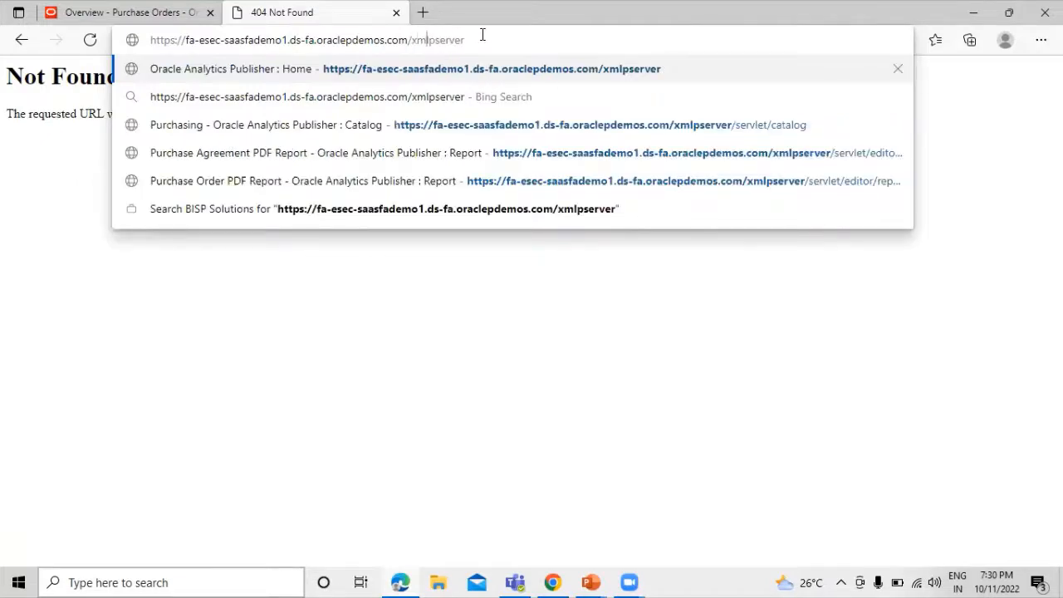
{"action": "key", "text": "Return"}
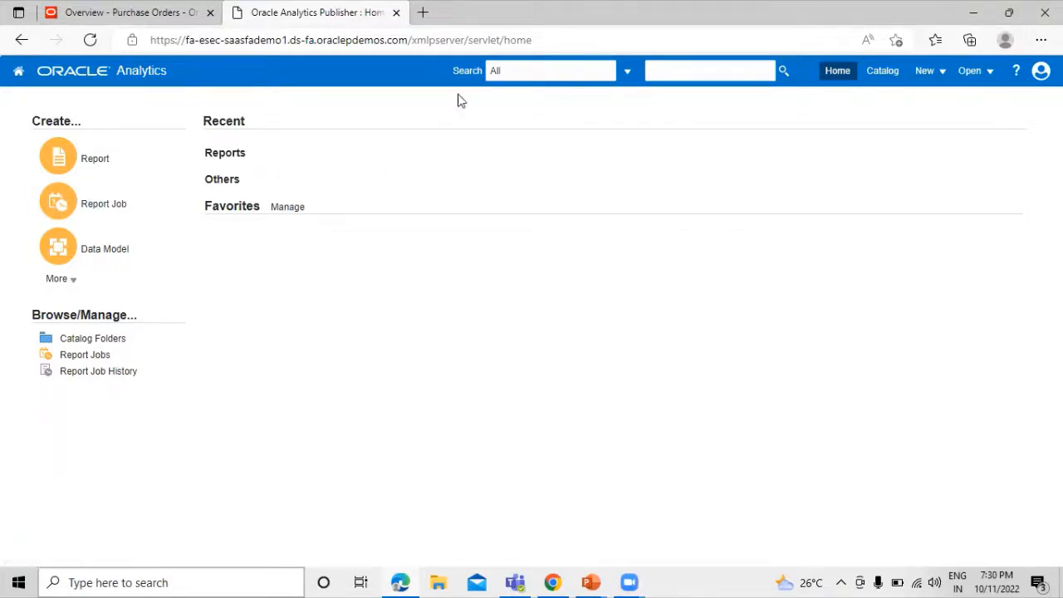
Step: Open the Purchase Agreement PDF Report for customizing from the catalog folder Shared Folders/Procurement/Purchasing
{"action": "left_click", "coordinate": [883, 71]}
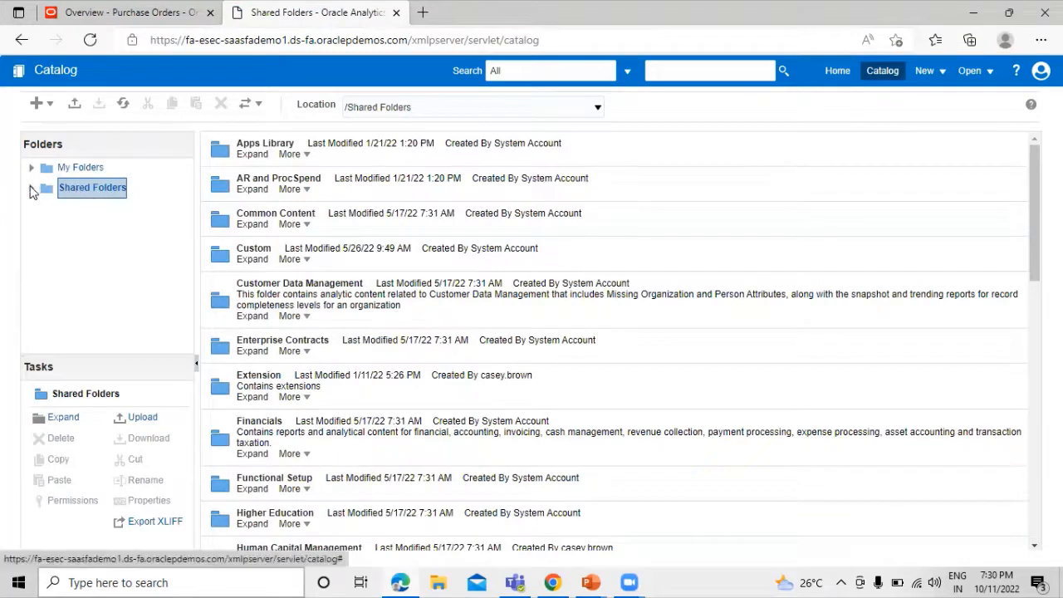
{"action": "left_click", "coordinate": [30, 189]}
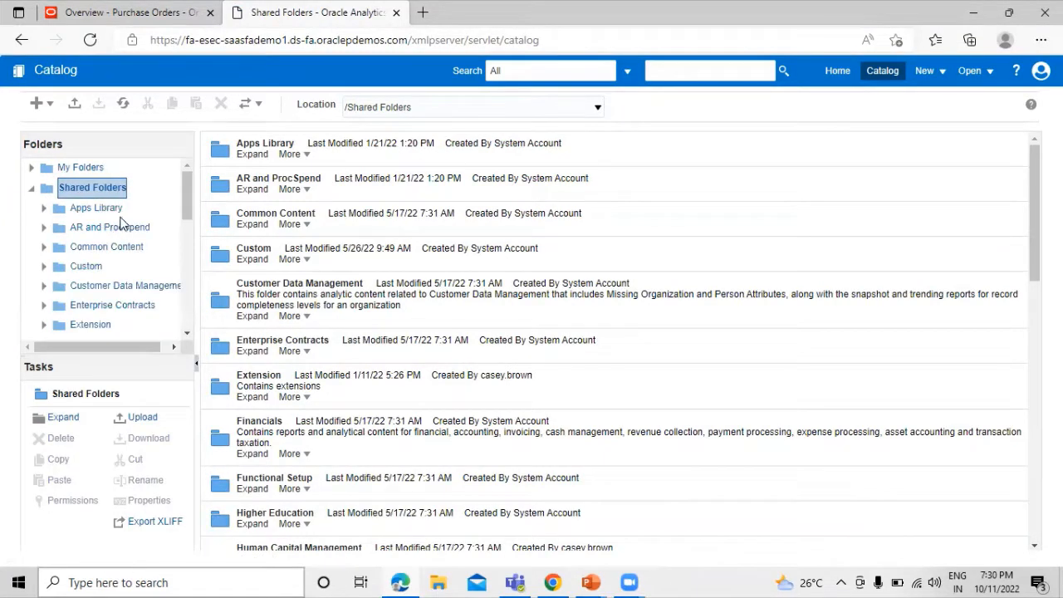
{"action": "scroll", "coordinate": [120, 222], "scroll_direction": "down", "scroll_amount": 4}
{"action": "scroll", "coordinate": [121, 222], "scroll_direction": "down", "scroll_amount": 4}
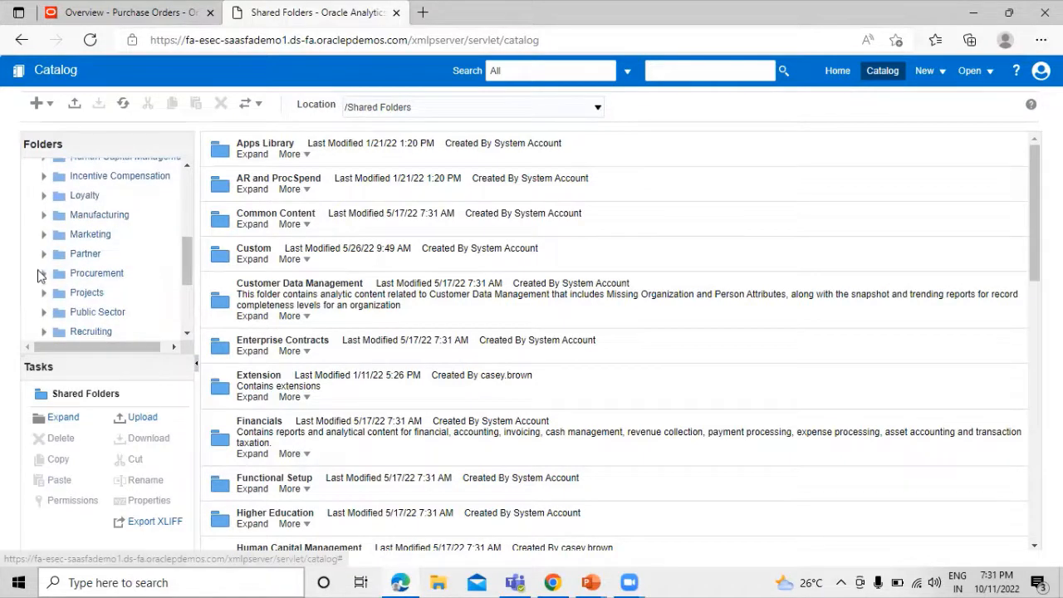
{"action": "left_click", "coordinate": [43, 273]}
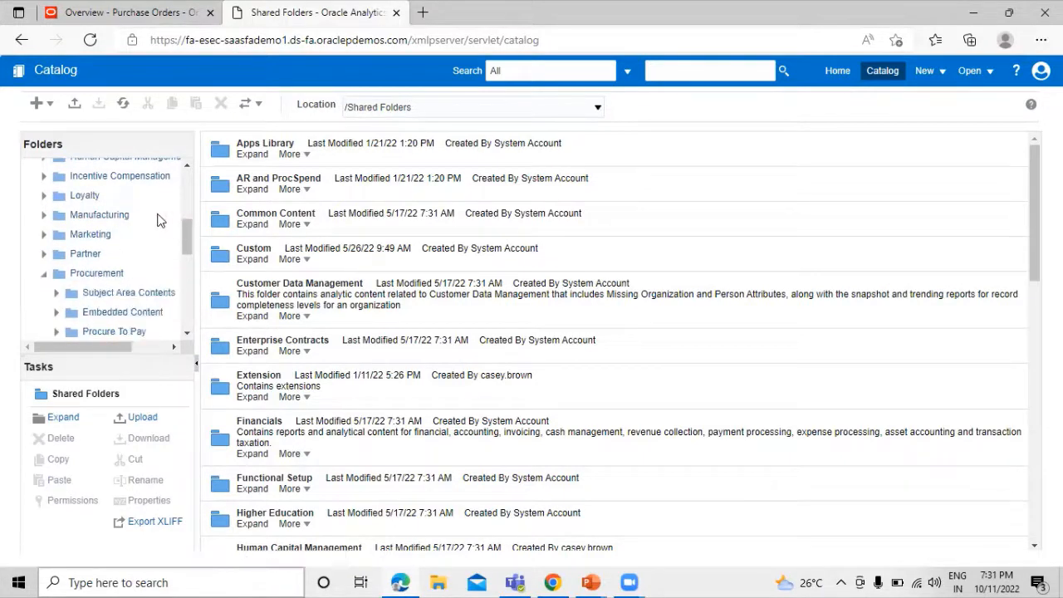
{"action": "scroll", "coordinate": [146, 232], "scroll_direction": "down", "scroll_amount": 3}
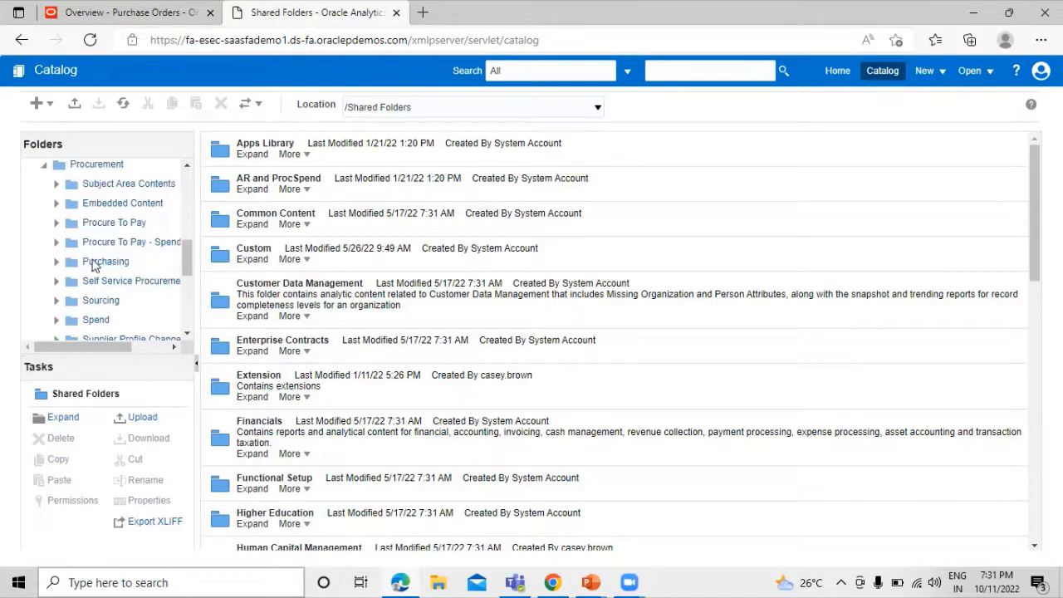
{"action": "left_click", "coordinate": [103, 264]}
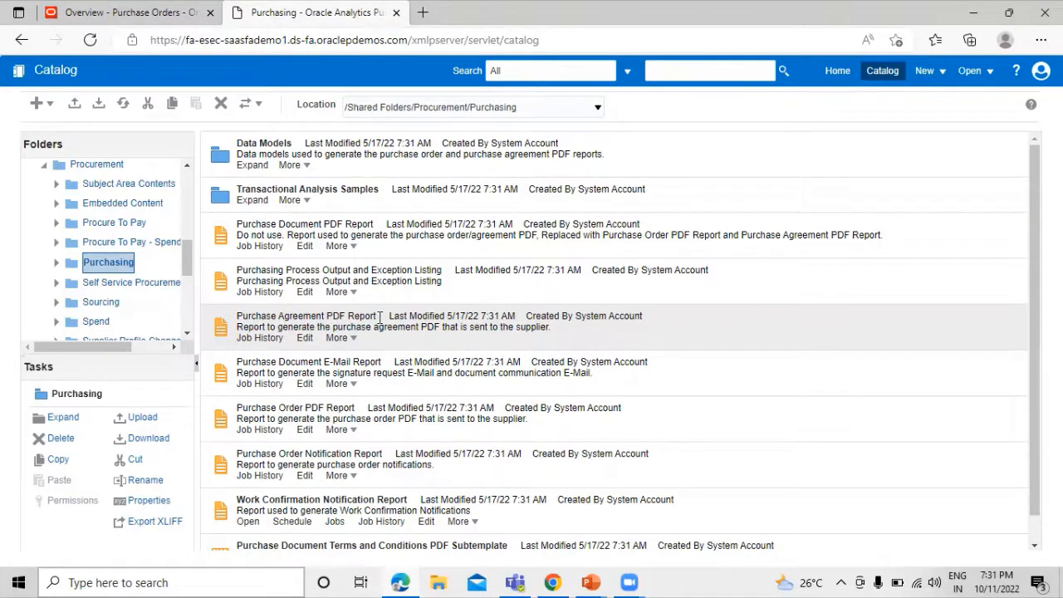
{"action": "left_click", "coordinate": [338, 338]}
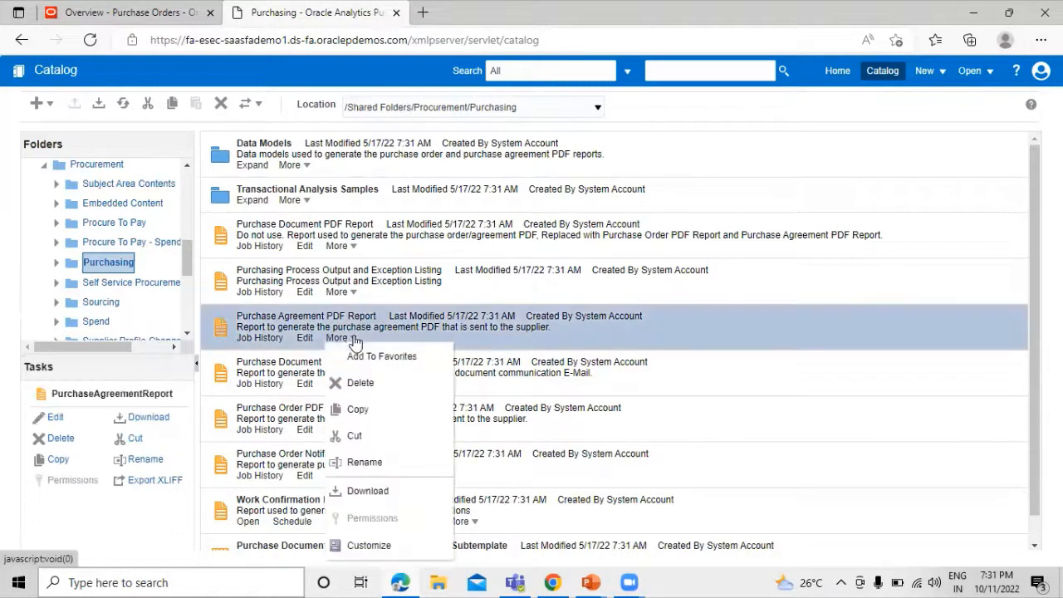
{"action": "left_click", "coordinate": [368, 546]}
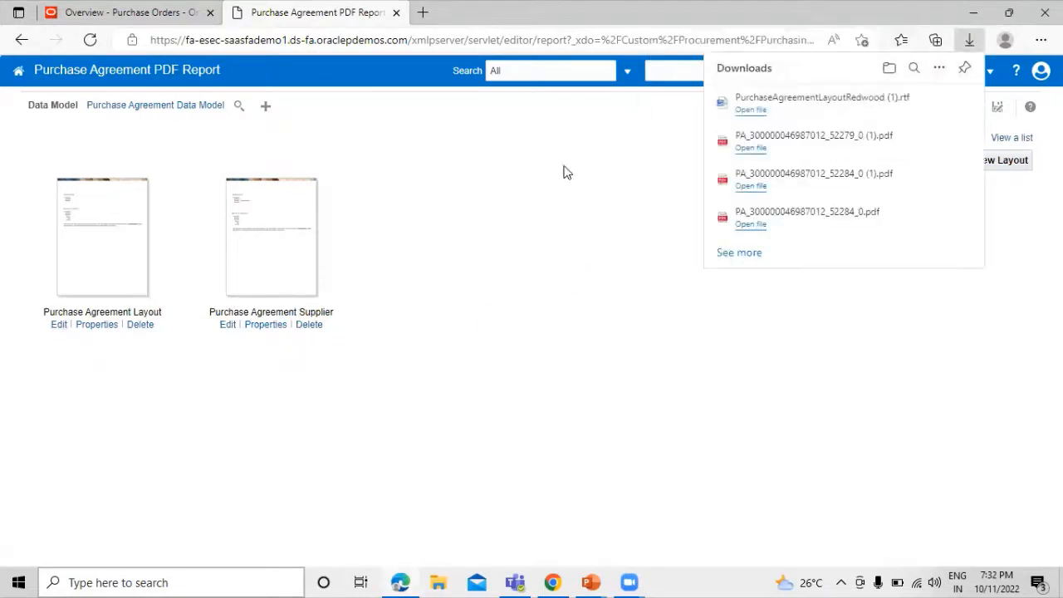
Step: Open the downloaded PurchaseAgreementLayoutRedwood (1).rtf in Word and enable editing
{"action": "left_click", "coordinate": [803, 103]}
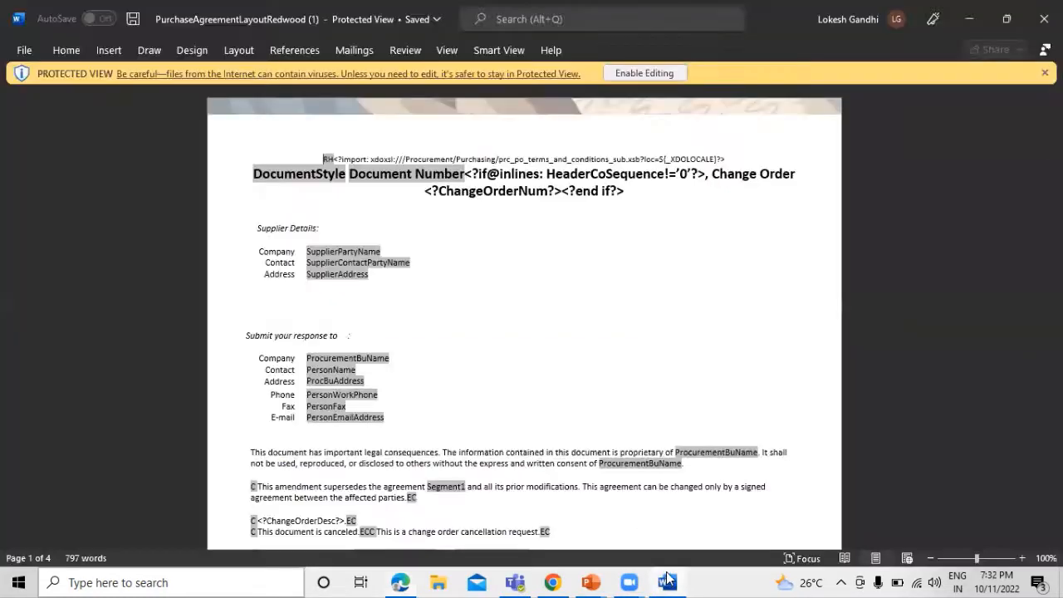
{"action": "left_click", "coordinate": [646, 74]}
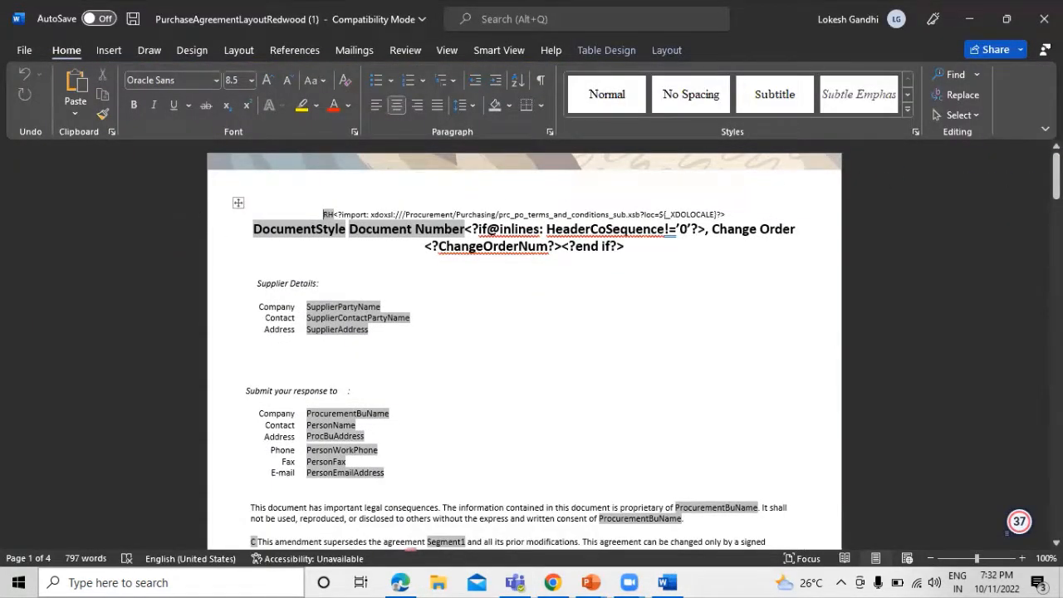
{"action": "mouse_move", "coordinate": [1056, 178]}
{"action": "left_mouse_down"}
{"action": "mouse_move", "coordinate": [1056, 512]}
{"action": "mouse_move", "coordinate": [1056, 173]}
{"action": "left_mouse_up"}
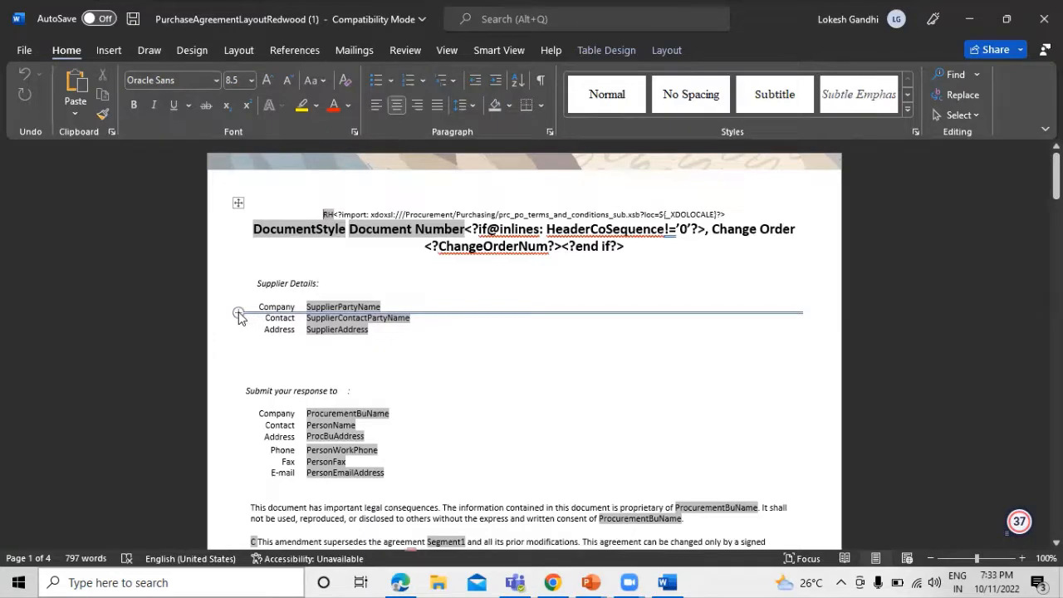
Step: Insert a table row below Company in the Supplier Details section and label it Contact Supplier
{"action": "left_click", "coordinate": [239, 314]}
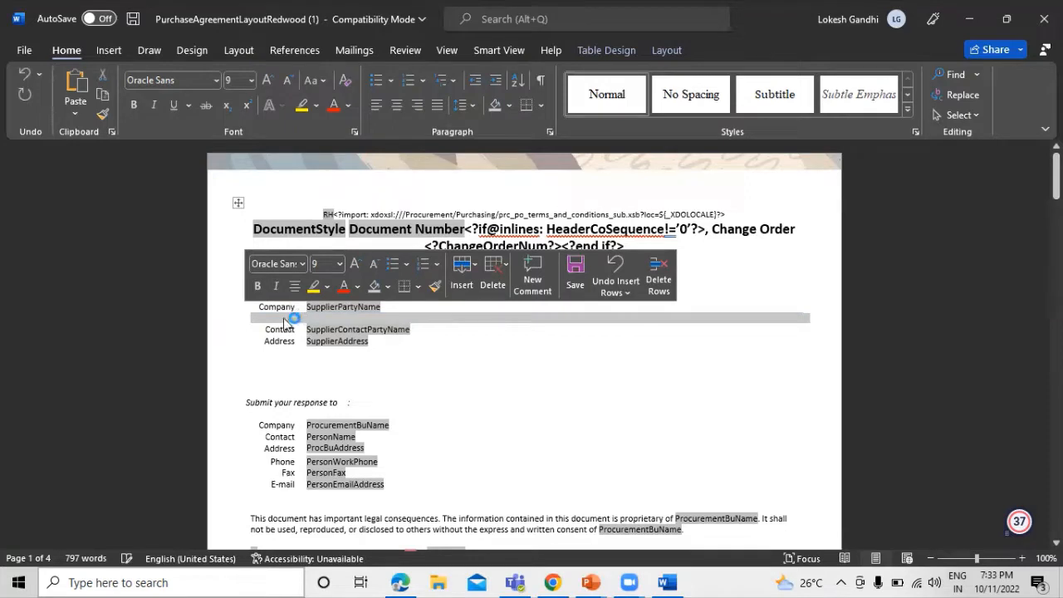
{"action": "left_click", "coordinate": [284, 323]}
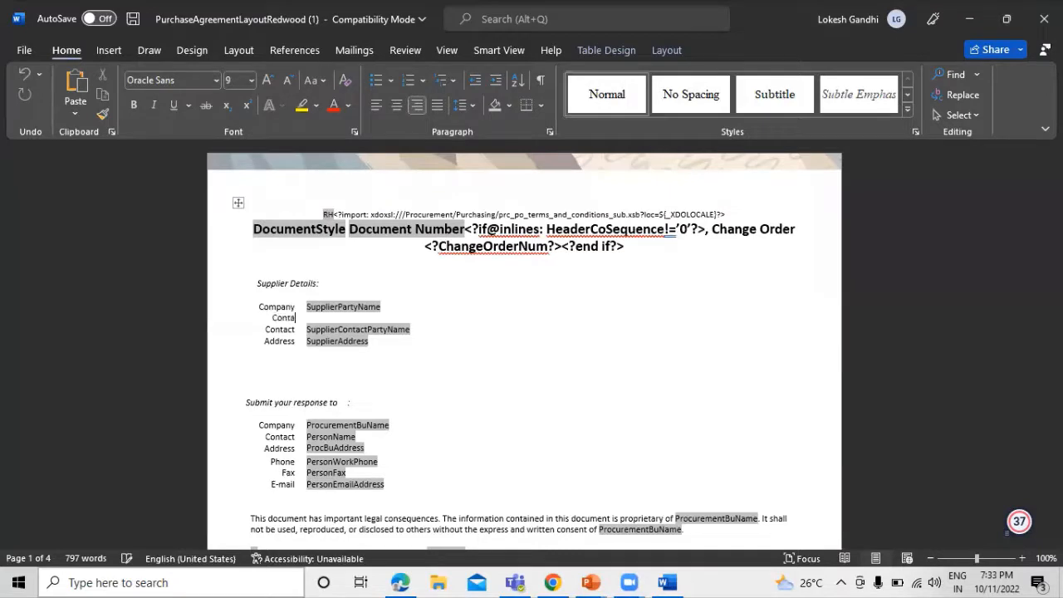
{"action": "type", "text": "ct Supp"}
{"action": "key", "text": "BackSpace"}
{"action": "key", "text": "BackSpace"}
{"action": "key", "text": "BackSpace"}
{"action": "type", "text": "upplier"}
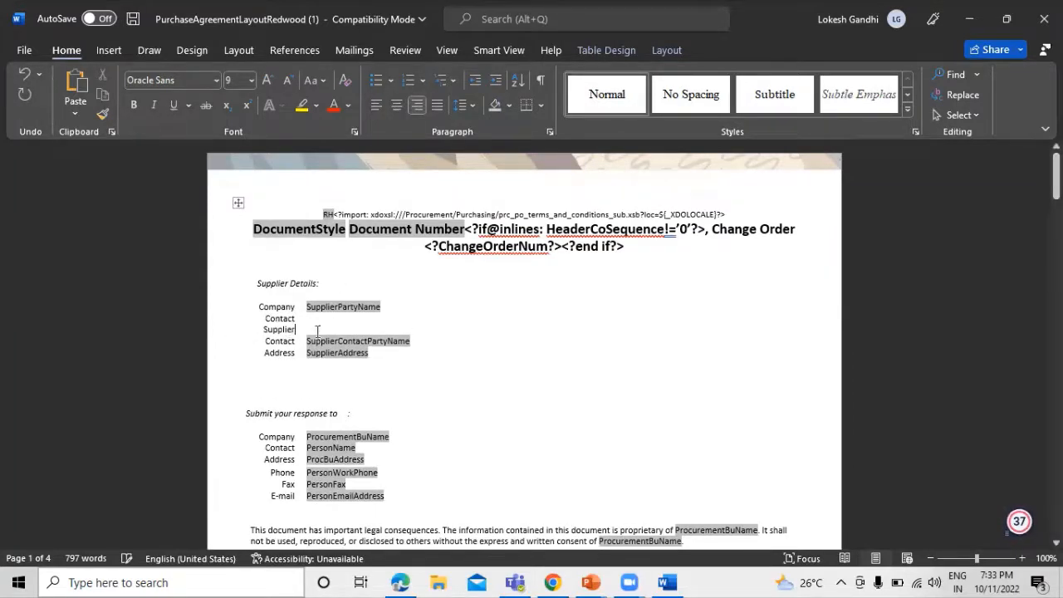
Step: Enter SupplierContactPartyName as the value beside the new Contact Supplier label
{"action": "left_click", "coordinate": [466, 319]}
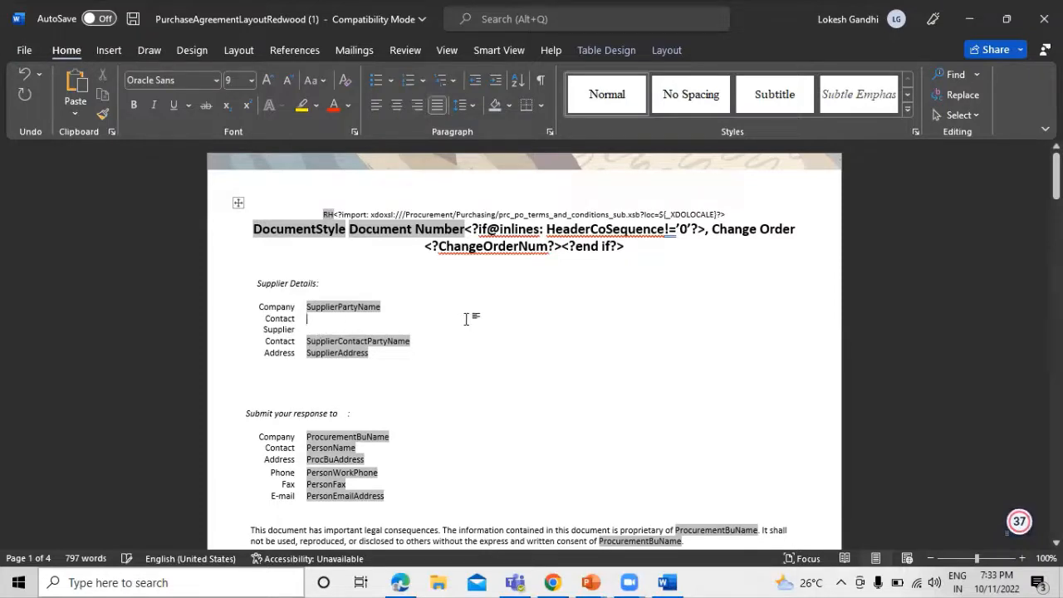
{"action": "type", "text": "Su"}
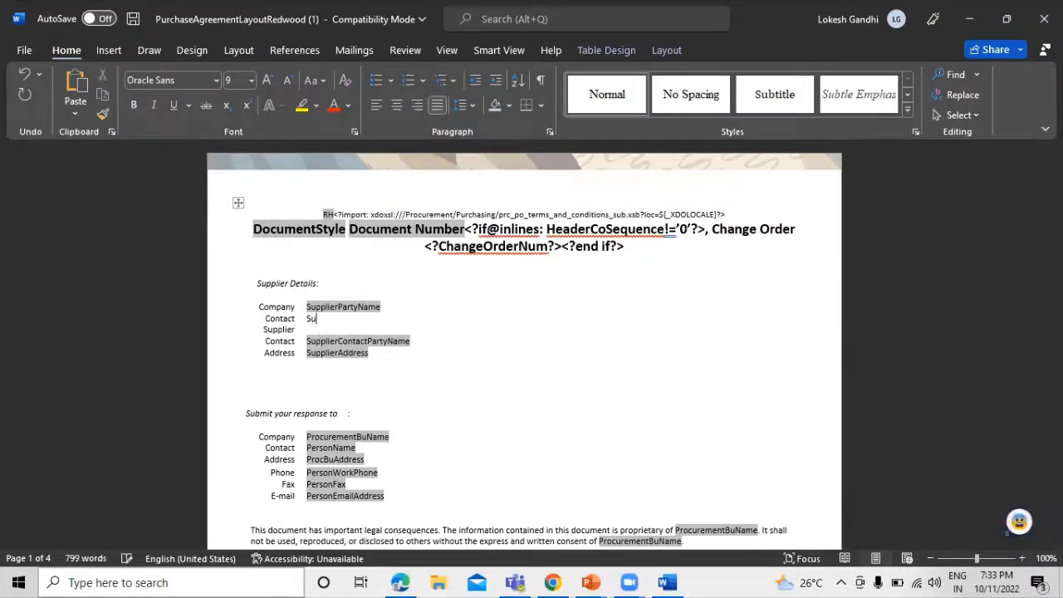
{"action": "type", "text": "pplierC"}
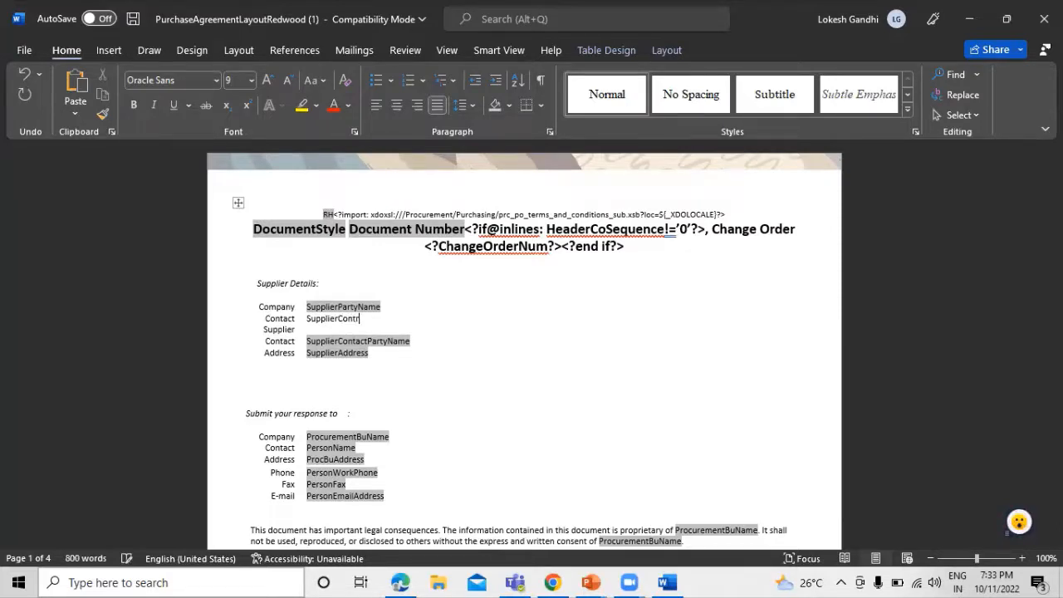
{"action": "type", "text": "ontr"}
{"action": "key", "text": "BackSpace"}
{"action": "type", "text": "actParty"}
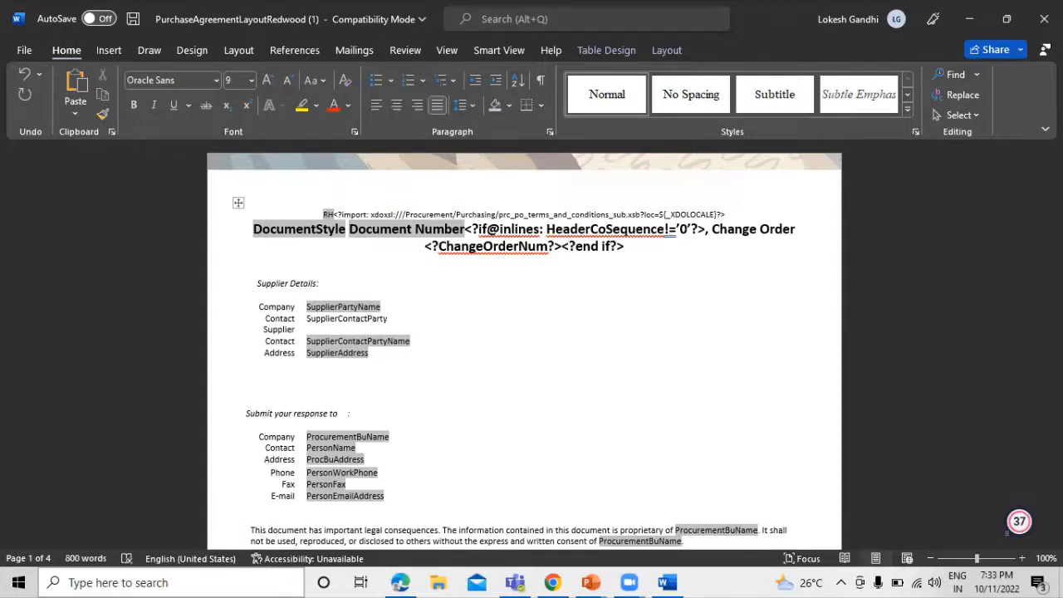
{"action": "type", "text": "Name"}
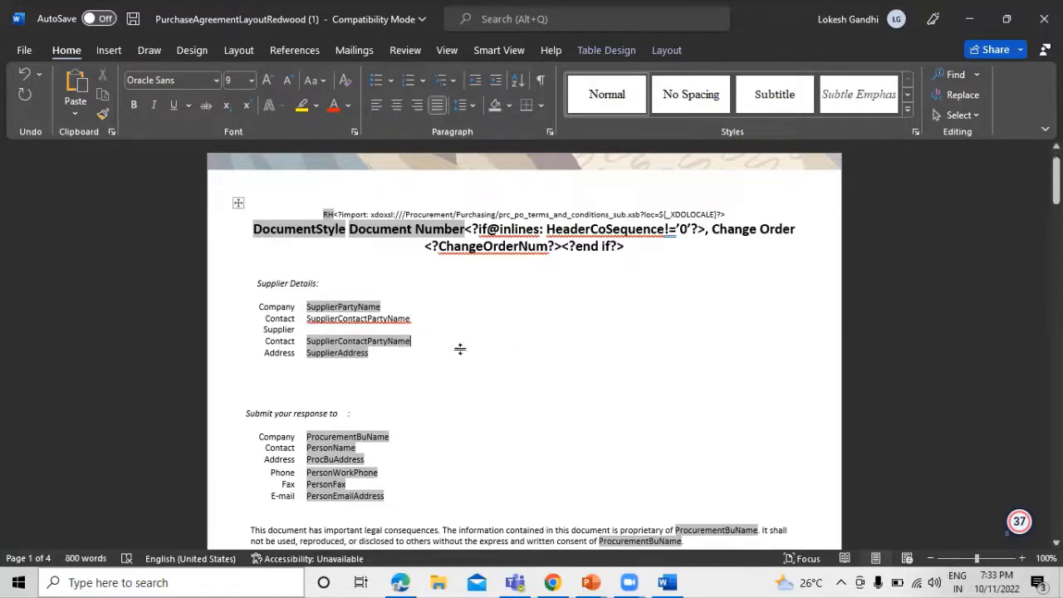
{"action": "scroll", "coordinate": [452, 342], "scroll_direction": "down", "scroll_amount": 2}
{"action": "scroll", "coordinate": [346, 296], "scroll_direction": "down", "scroll_amount": 10}
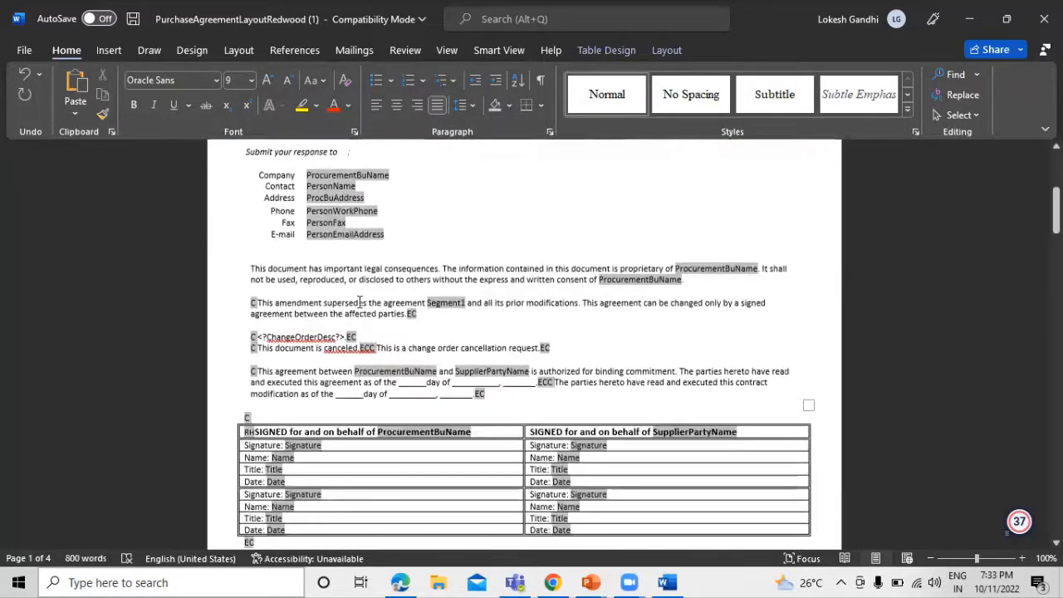
{"action": "scroll", "coordinate": [361, 302], "scroll_direction": "up", "scroll_amount": 12}
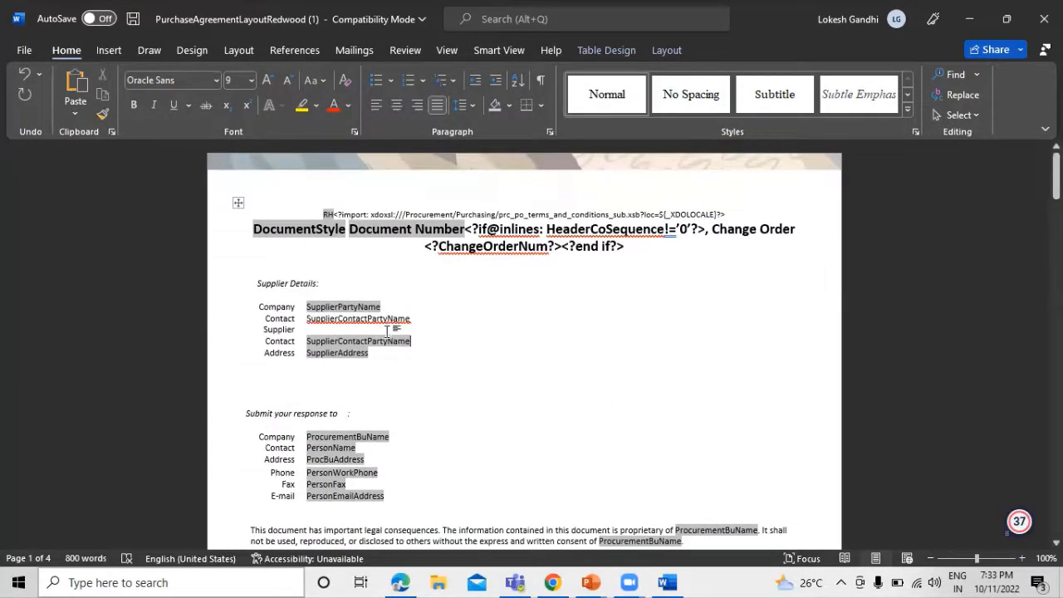
{"action": "scroll", "coordinate": [479, 320], "scroll_direction": "down", "scroll_amount": 1}
{"action": "scroll", "coordinate": [480, 320], "scroll_direction": "up", "scroll_amount": 1}
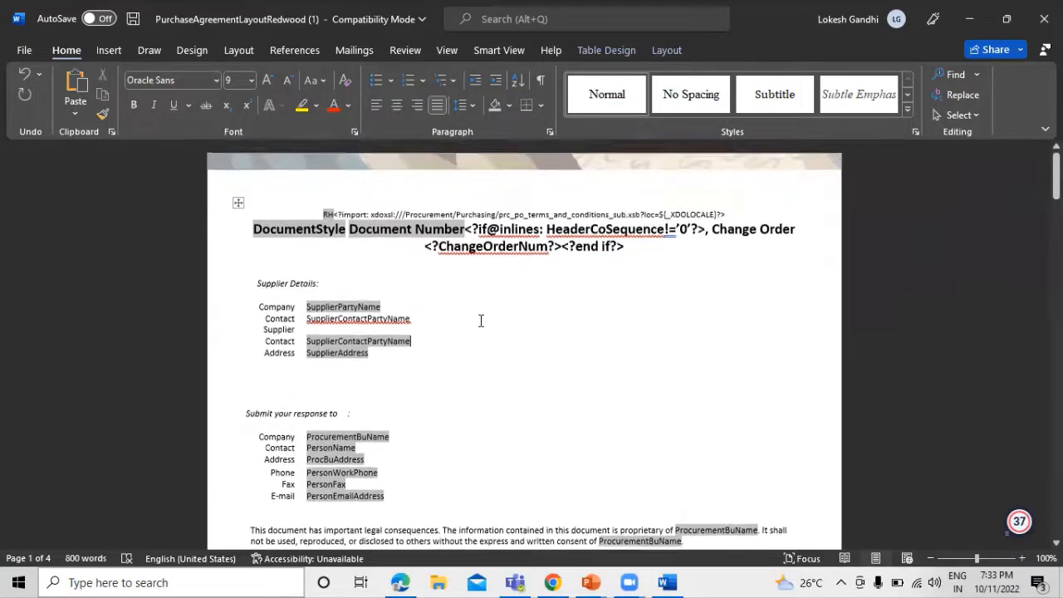
Step: Save a copy of the edited layout in the Downloads folder as the rich text file PO_Layout_Supllier_Contact
{"action": "left_click", "coordinate": [25, 51]}
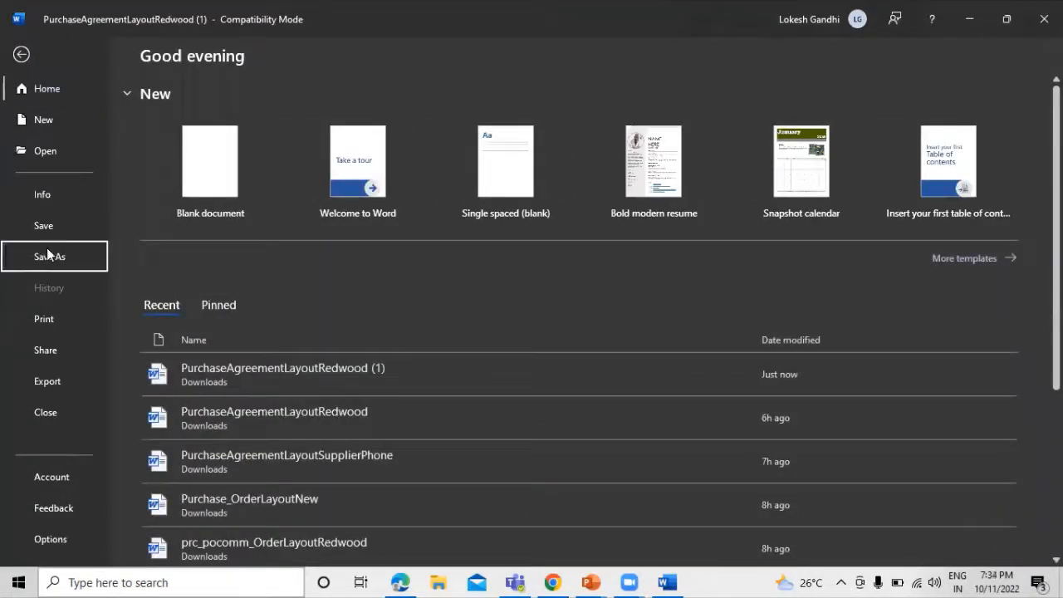
{"action": "left_click", "coordinate": [49, 254]}
{"action": "left_click", "coordinate": [471, 176]}
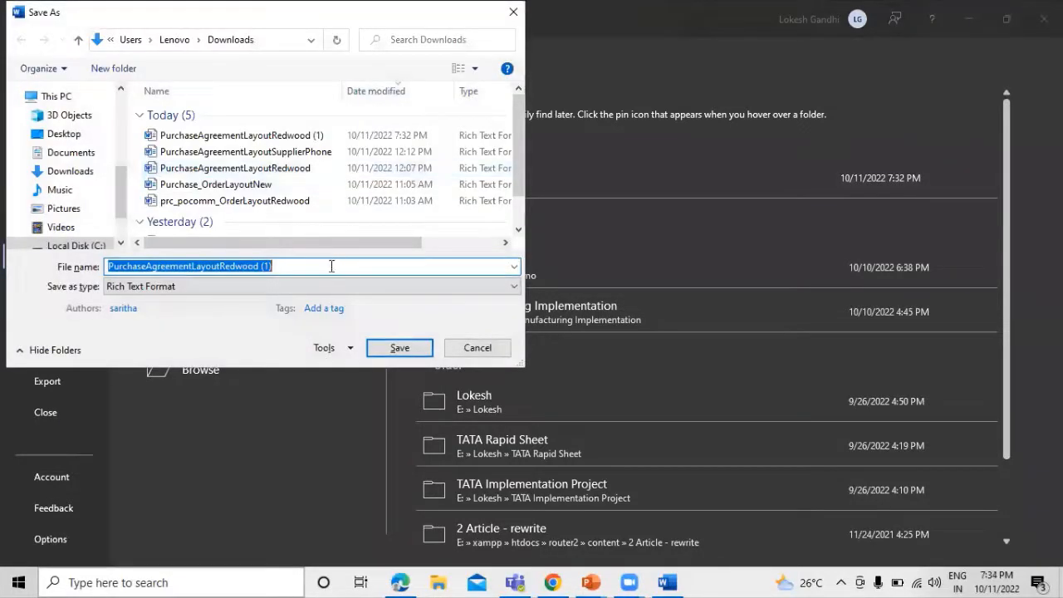
{"action": "left_click", "coordinate": [313, 267]}
{"action": "key", "text": "BackSpace"}
{"action": "key", "text": "BackSpace"}
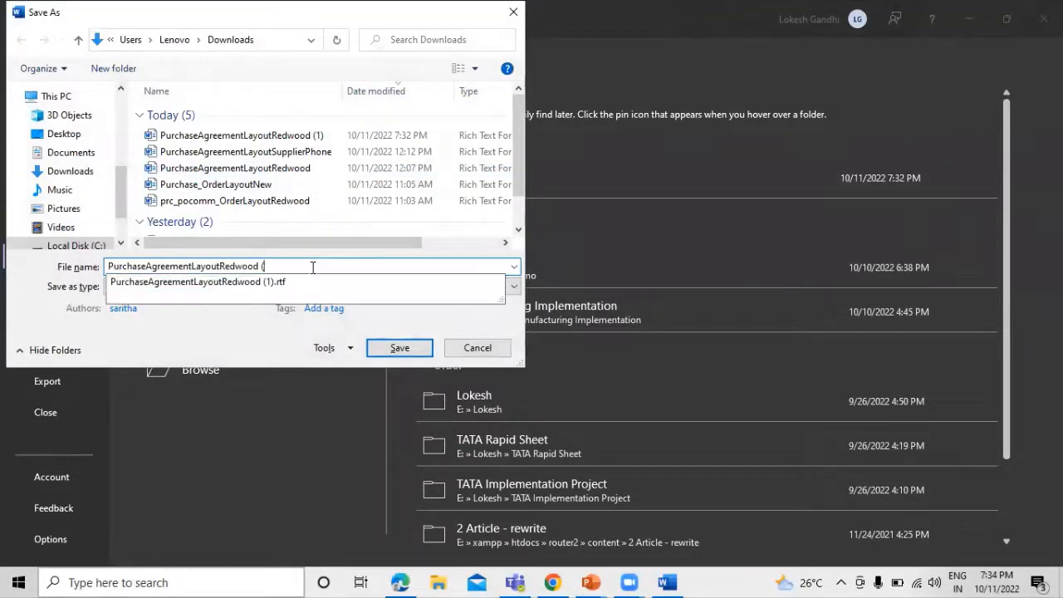
{"action": "key", "text": "BackSpace"}
{"action": "key", "text": "BackSpace"}
{"action": "key", "text": "BackSpace"}
{"action": "key", "text": "BackSpace"}
{"action": "key", "text": "BackSpace"}
{"action": "key", "text": "BackSpace"}
{"action": "key", "text": "BackSpace"}
{"action": "key", "text": "BackSpace"}
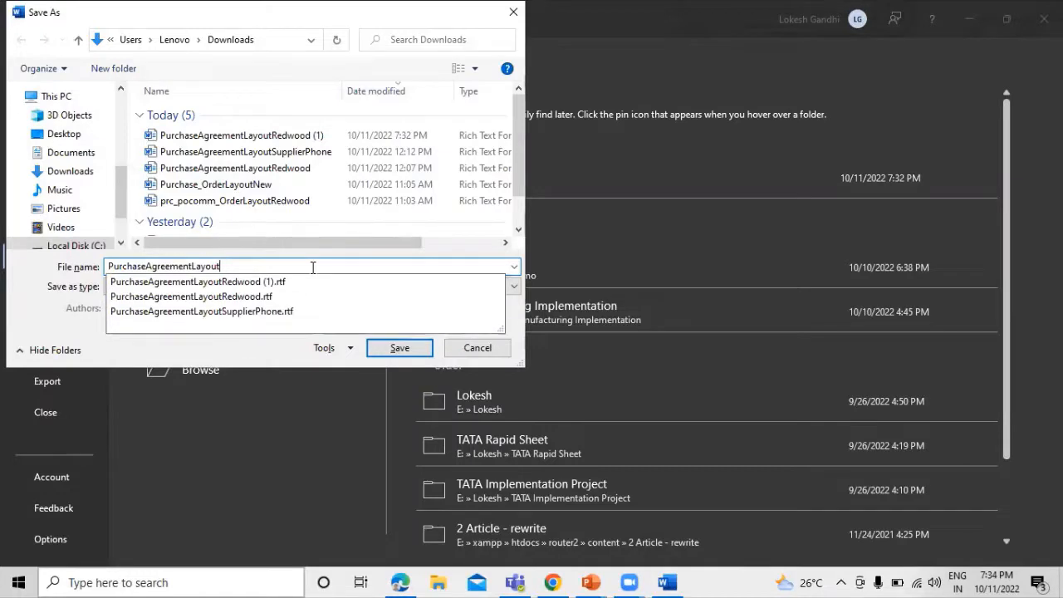
{"action": "key", "text": "BackSpace"}
{"action": "key", "text": "BackSpace"}
{"action": "key", "text": "BackSpace"}
{"action": "key", "text": "BackSpace"}
{"action": "key", "text": "BackSpace"}
{"action": "key", "text": "BackSpace"}
{"action": "key", "text": "BackSpace"}
{"action": "key", "text": "BackSpace"}
{"action": "key", "text": "BackSpace"}
{"action": "key", "text": "BackSpace"}
{"action": "key", "text": "BackSpace"}
{"action": "key", "text": "BackSpace"}
{"action": "key", "text": "BackSpace"}
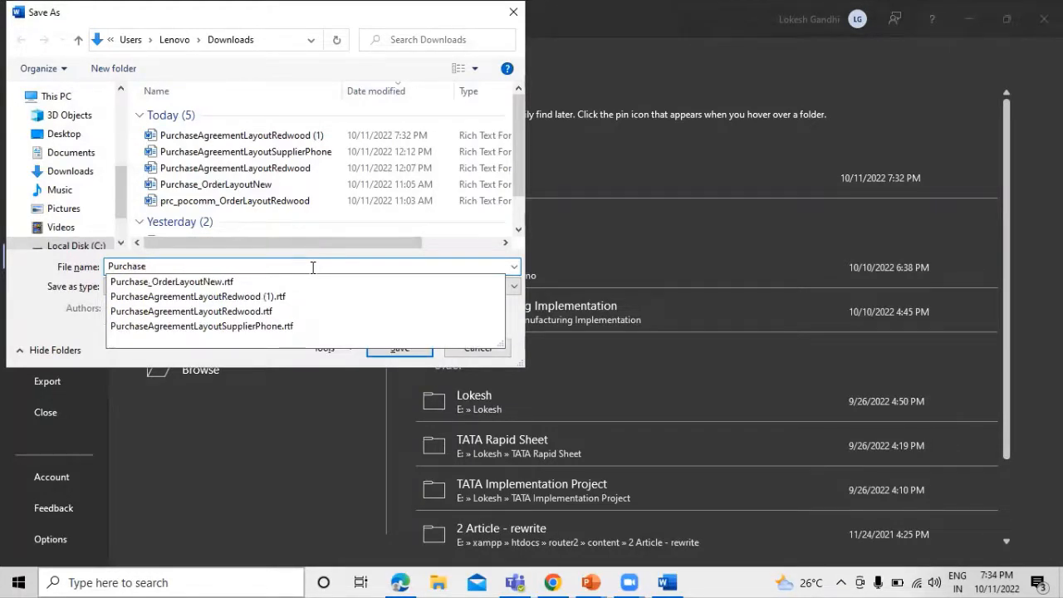
{"action": "type", "text": "K="}
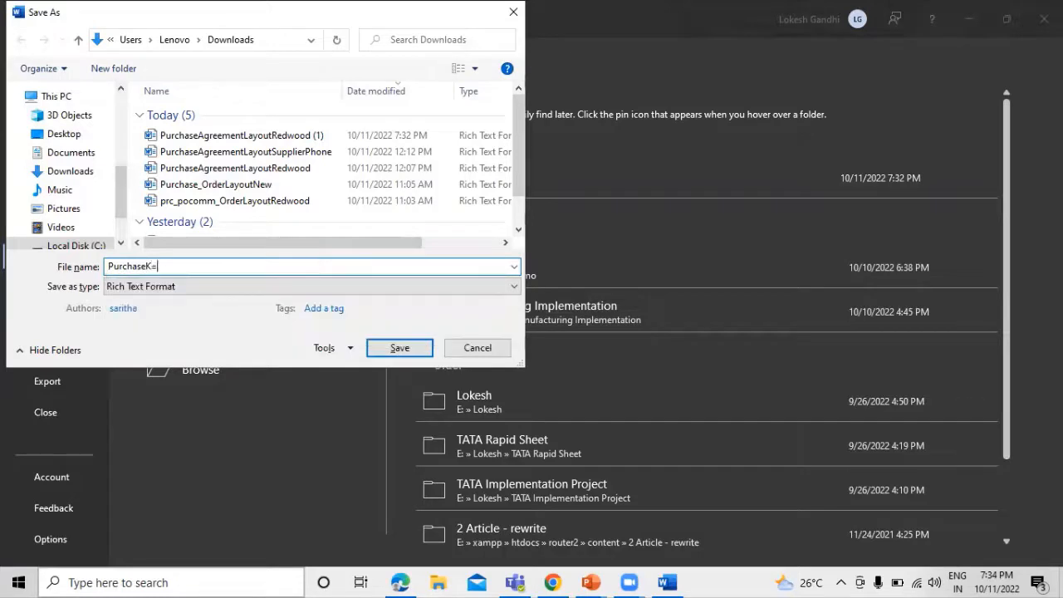
{"action": "key", "text": "BackSpace"}
{"action": "key", "text": "BackSpace"}
{"action": "key", "text": "BackSpace"}
{"action": "key", "text": "BackSpace"}
{"action": "key", "text": "BackSpace"}
{"action": "key", "text": "BackSpace"}
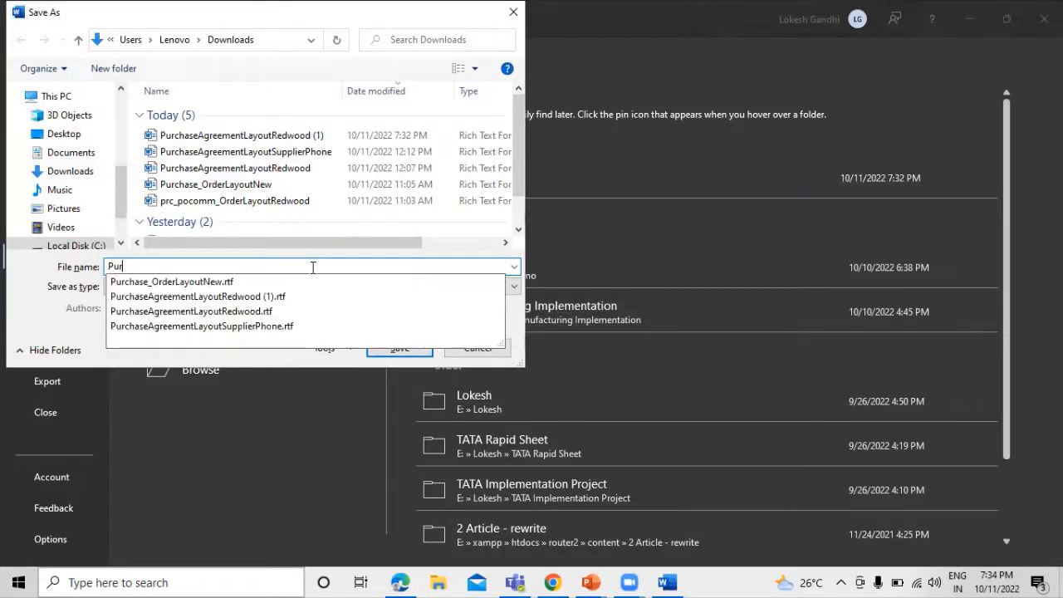
{"action": "key", "text": "BackSpace"}
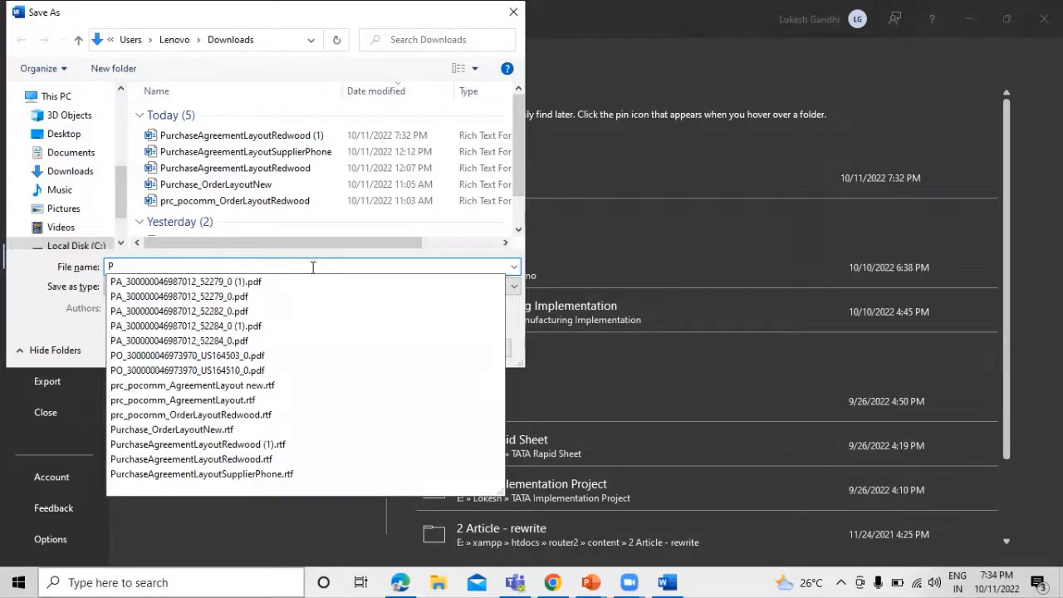
{"action": "type", "text": "O"}
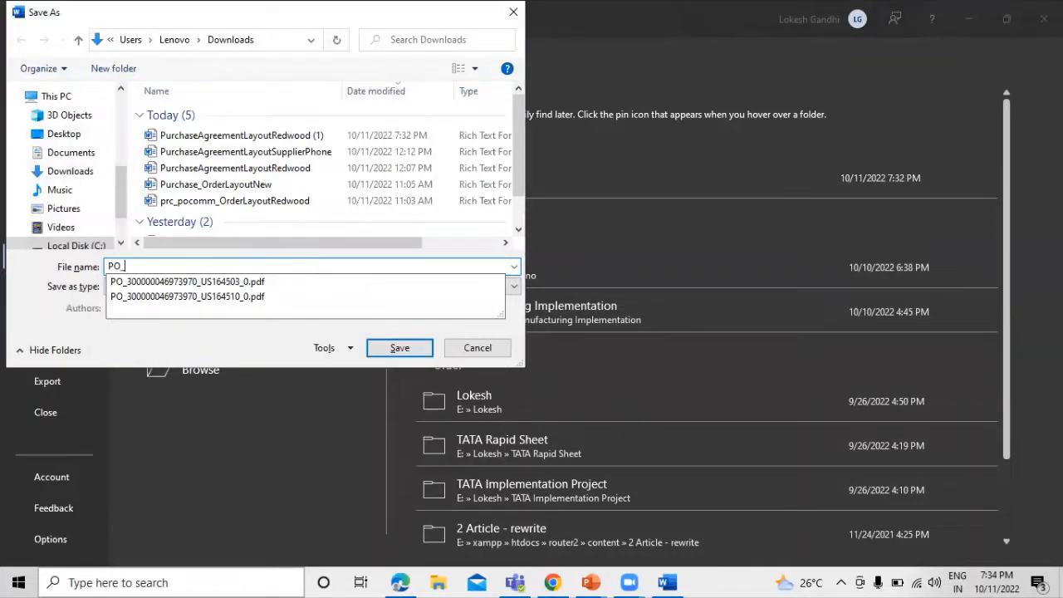
{"action": "type", "text": "_Layout_Supplier_Contact"}
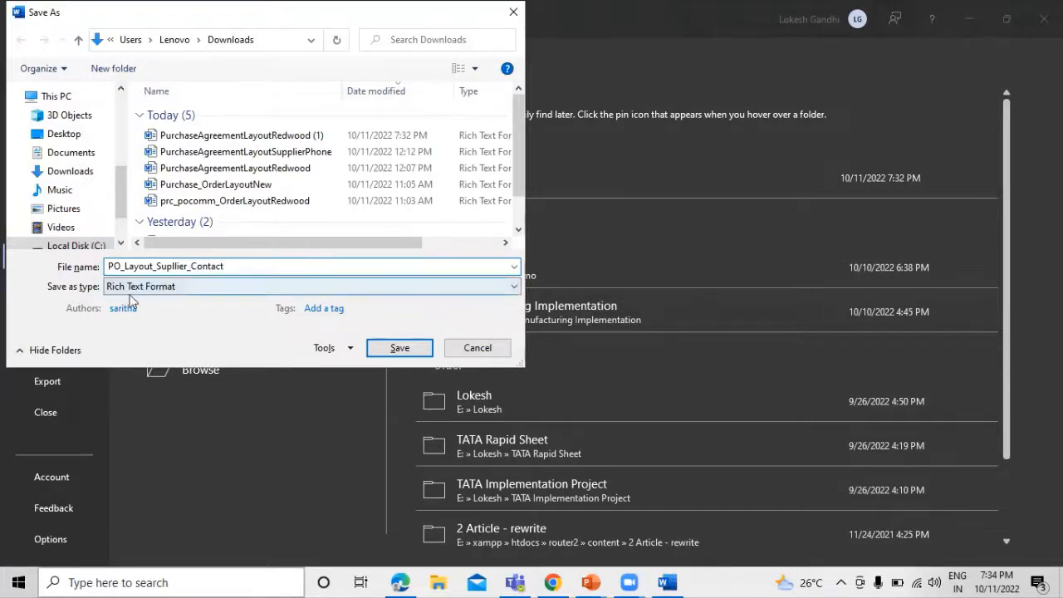
{"action": "left_click", "coordinate": [178, 310]}
{"action": "left_click", "coordinate": [397, 348]}
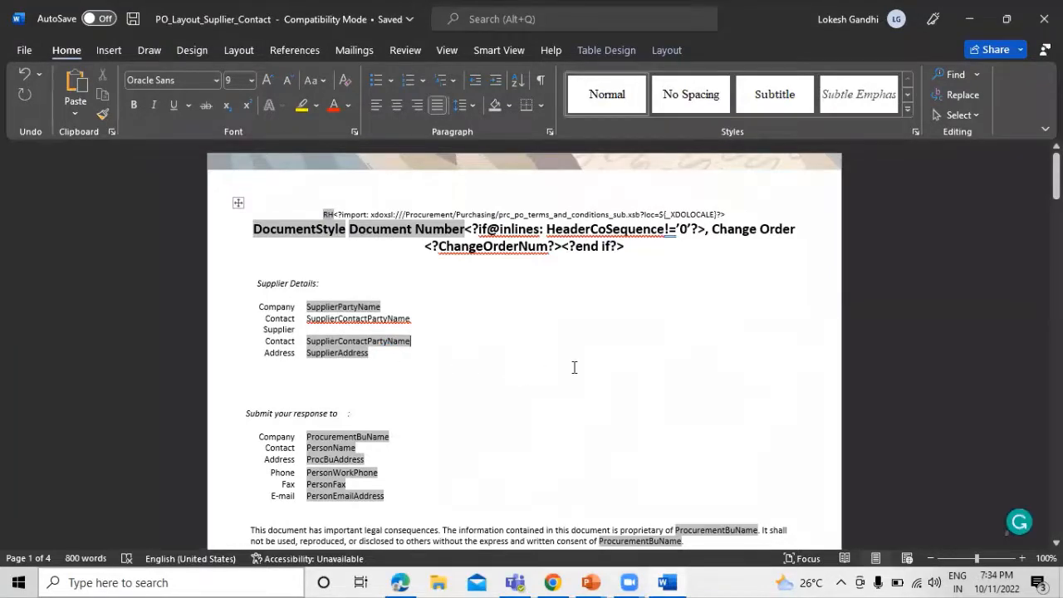
Step: Switch back to the Purchase Agreement PDF Report in the browser and show its layouts as a list
{"action": "key", "text": "alt+Tab"}
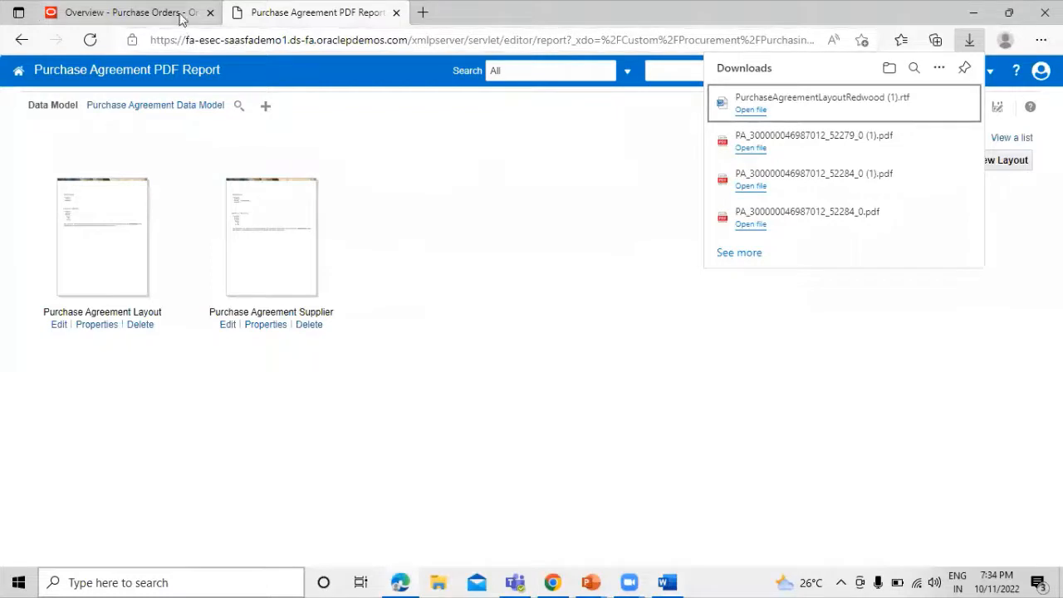
{"action": "left_click", "coordinate": [172, 9]}
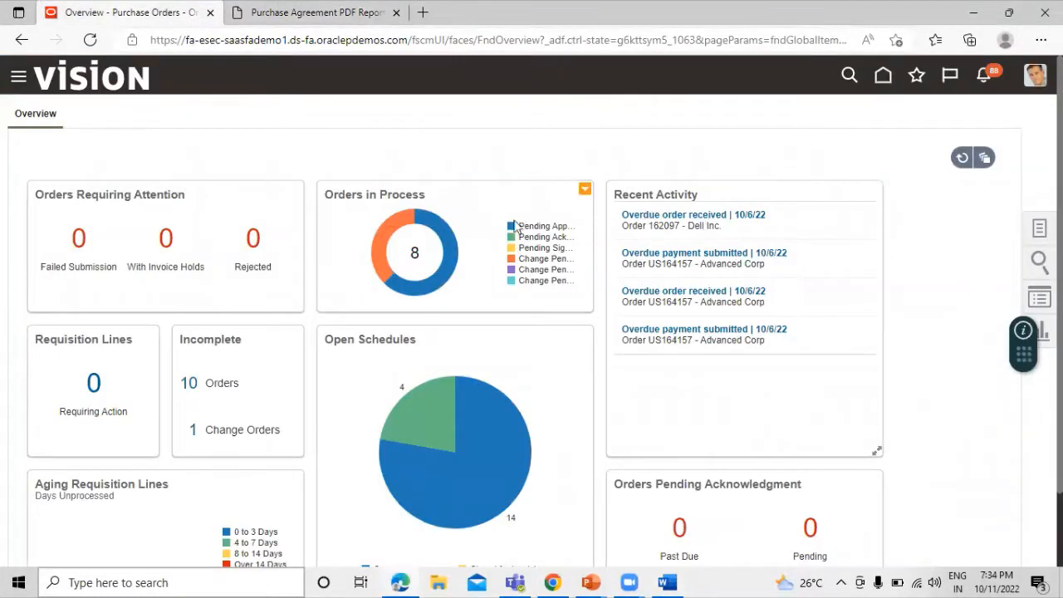
{"action": "left_click", "coordinate": [320, 12]}
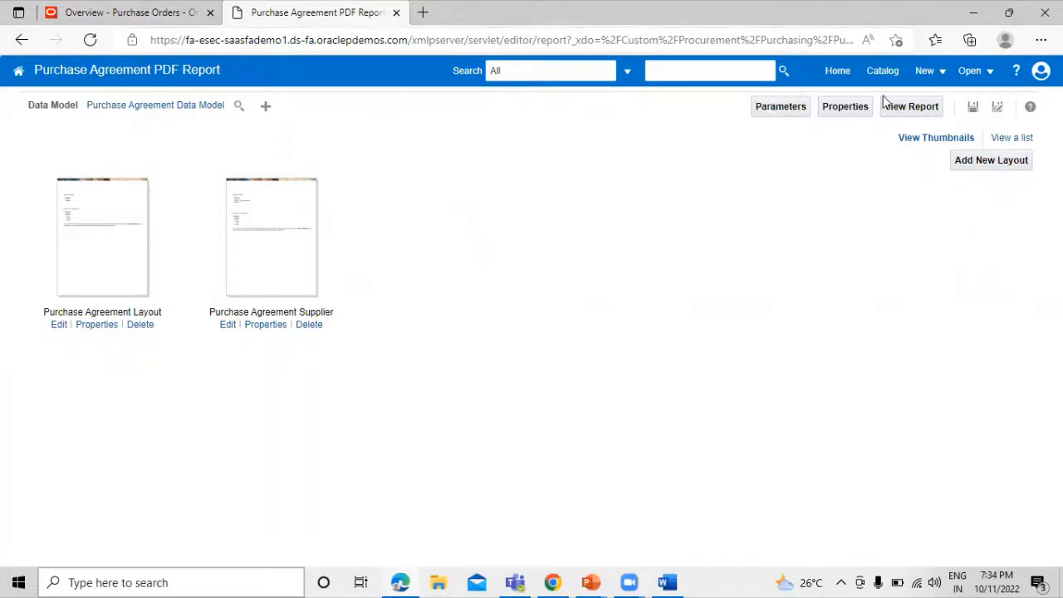
{"action": "left_click", "coordinate": [1018, 138]}
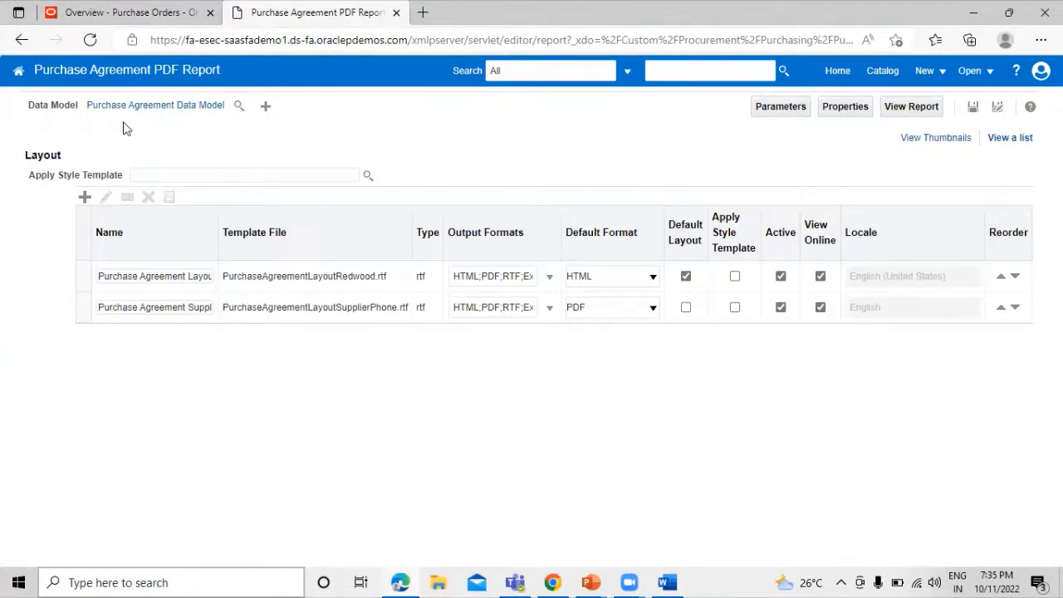
Step: Begin uploading a new layout named PO_Supplier_Contact, choosing PO_Layout_Supllier_Contact from the Downloads folder as its template file
{"action": "left_click", "coordinate": [85, 199]}
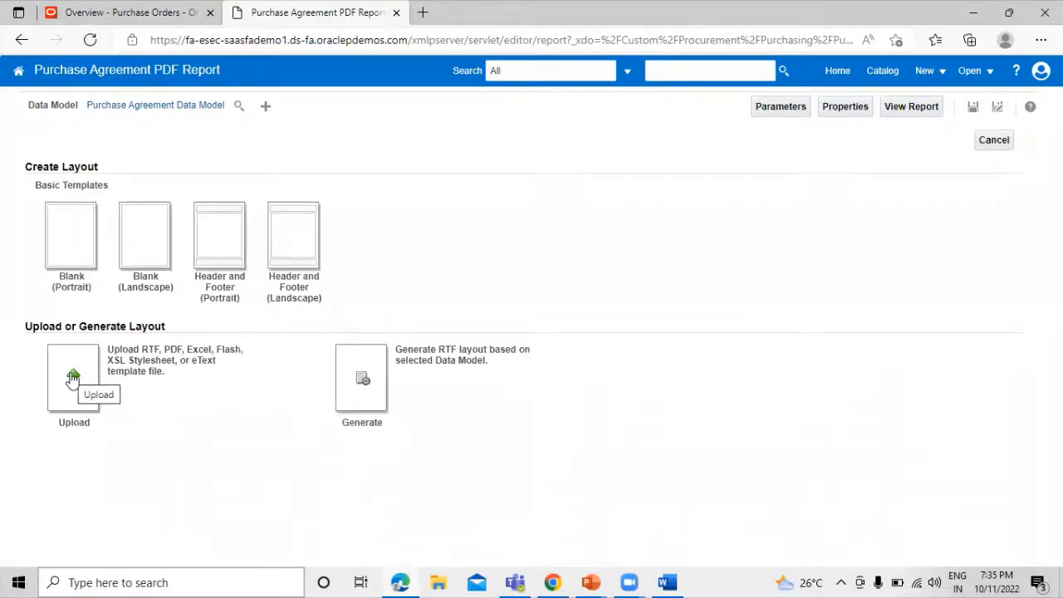
{"action": "left_click", "coordinate": [73, 378]}
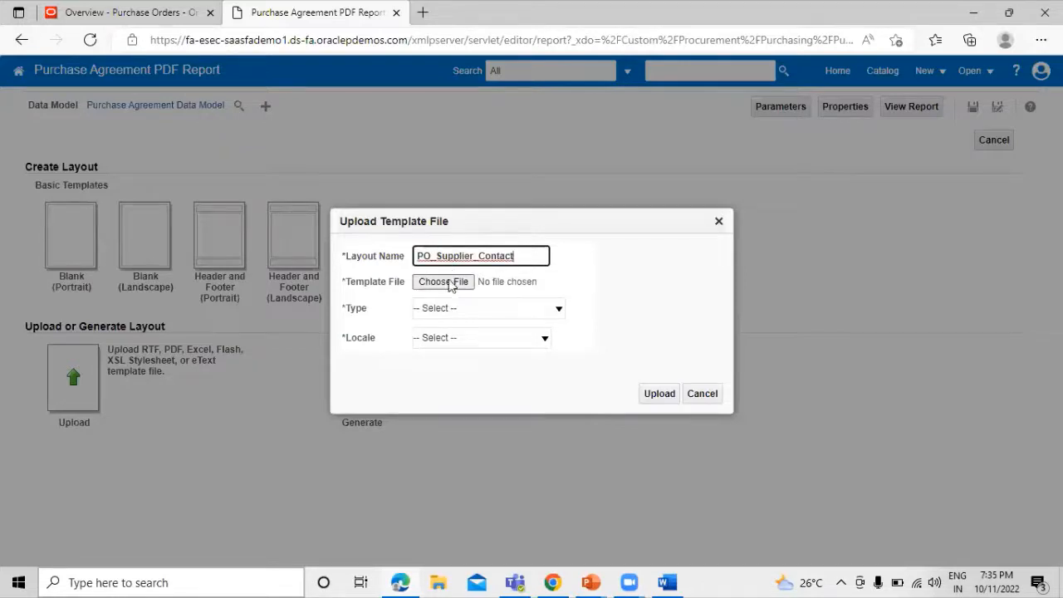
{"action": "left_click", "coordinate": [444, 282]}
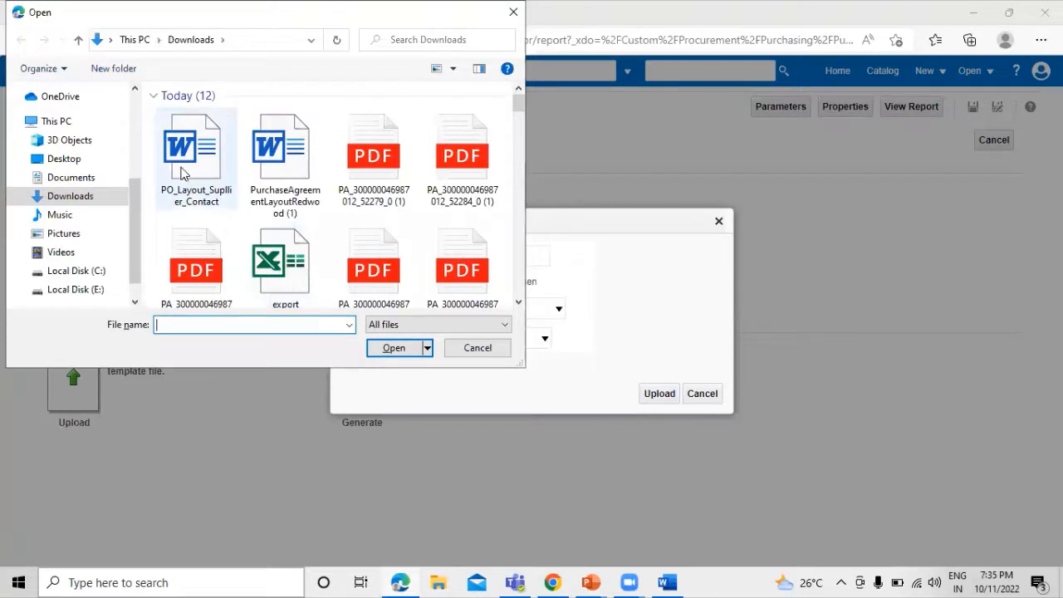
{"action": "left_click", "coordinate": [112, 198]}
{"action": "left_click", "coordinate": [187, 185]}
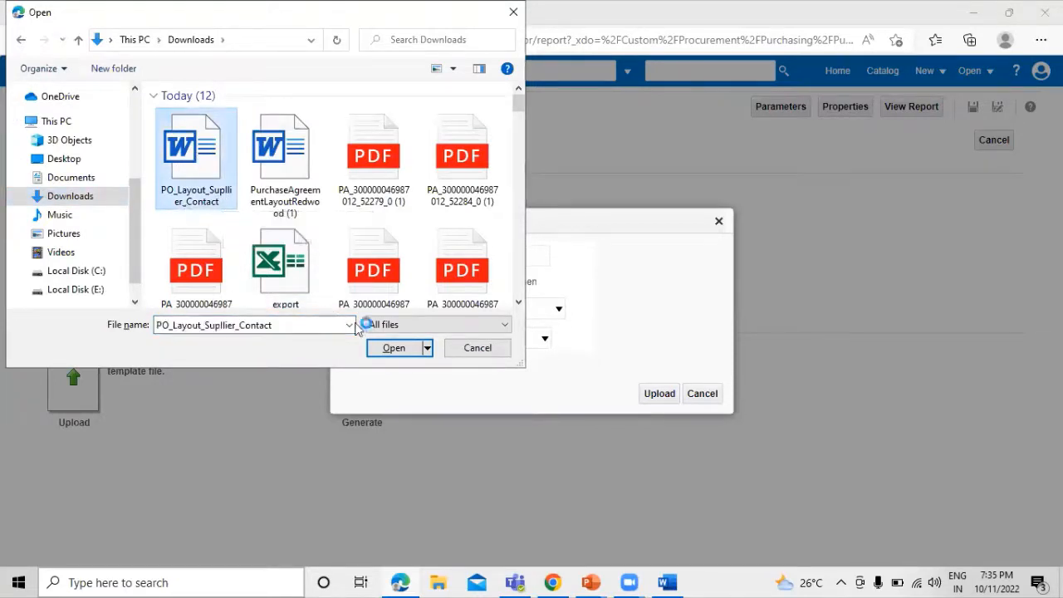
{"action": "left_click", "coordinate": [390, 348]}
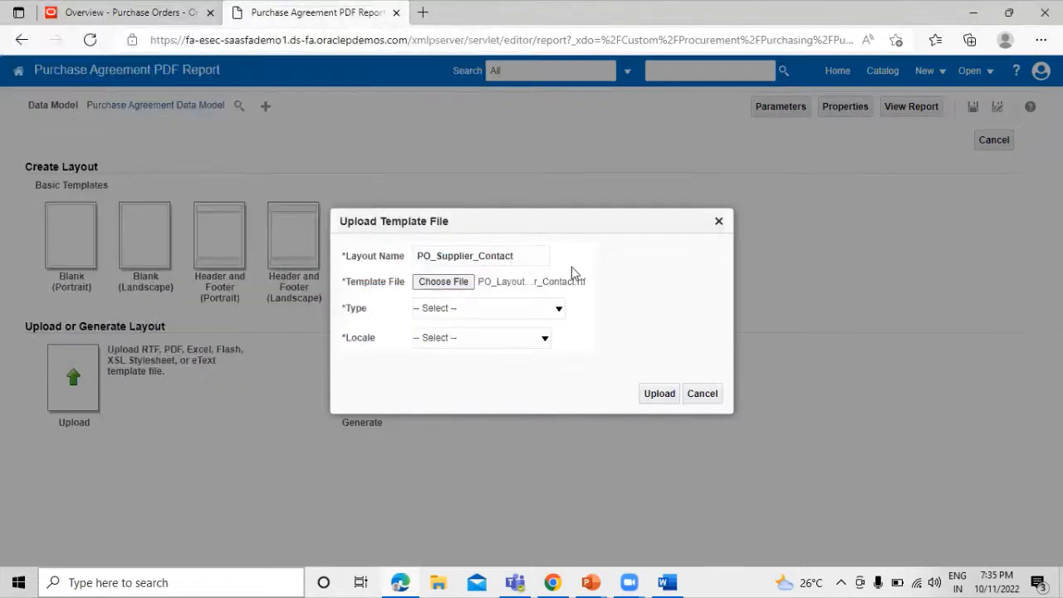
Step: Set the template type to RTF Template and the locale to English, and upload the layout
{"action": "left_click", "coordinate": [498, 309]}
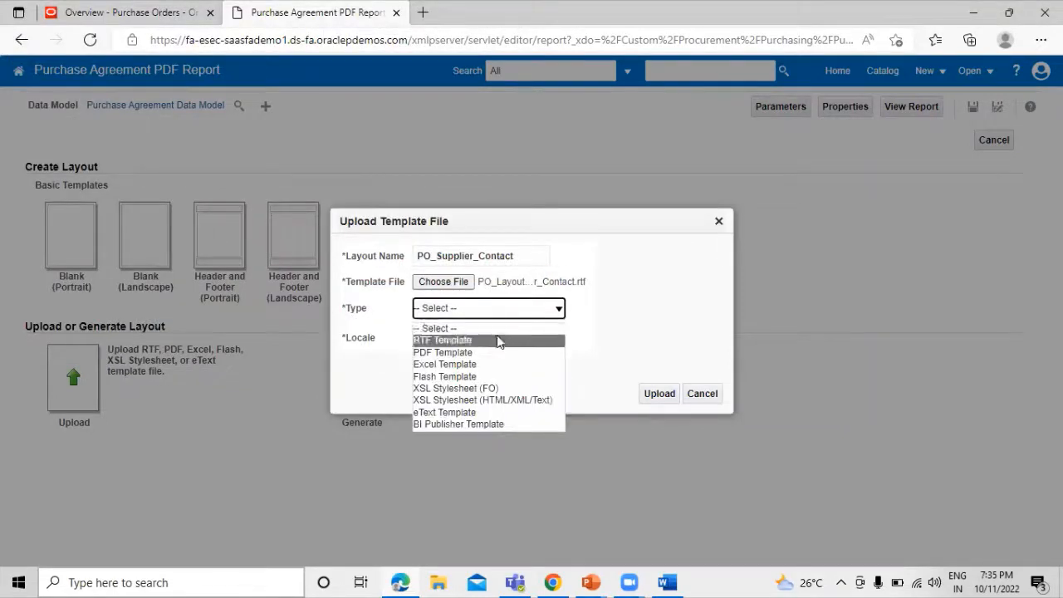
{"action": "left_click", "coordinate": [496, 341]}
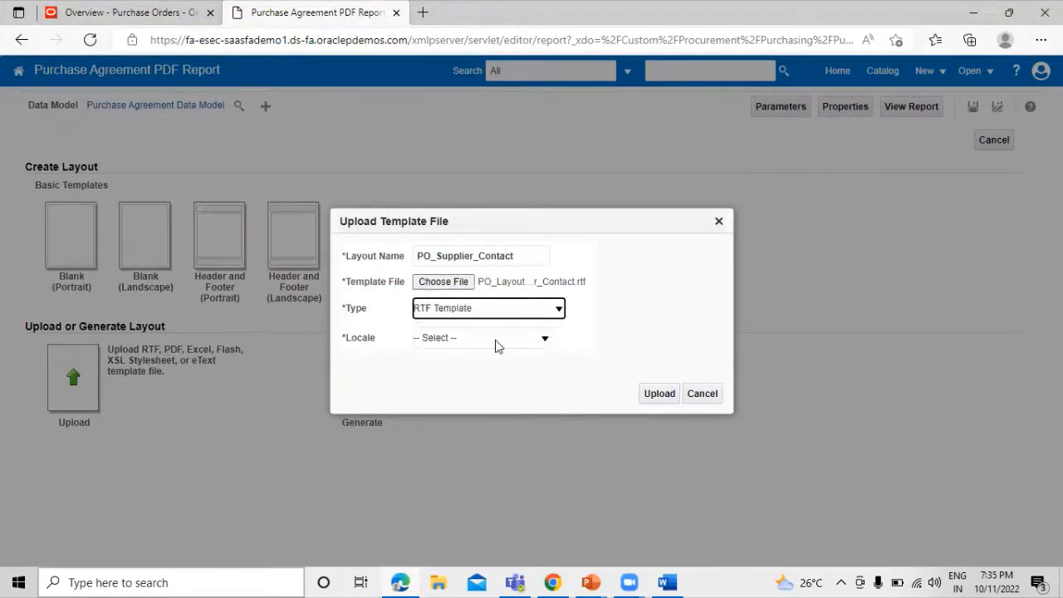
{"action": "left_click", "coordinate": [507, 338]}
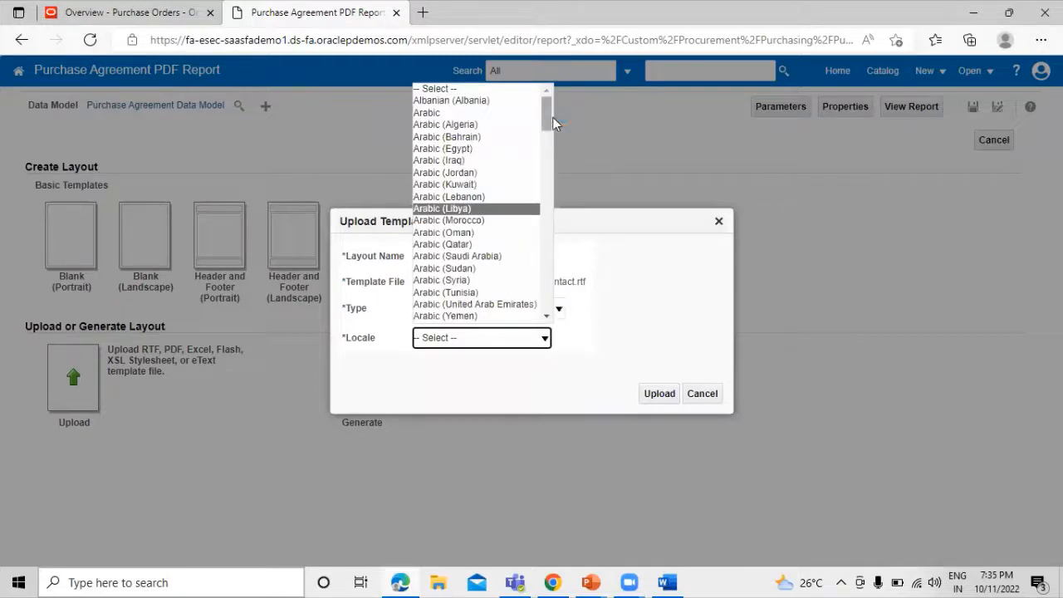
{"action": "left_click_drag", "start_coordinate": [552, 117], "coordinate": [546, 162]}
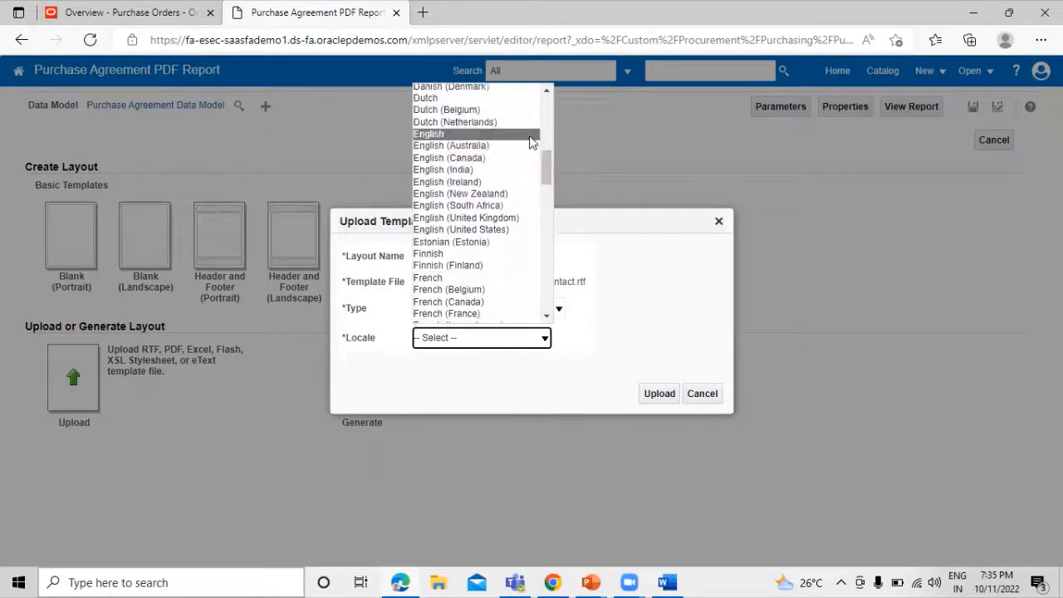
{"action": "left_click", "coordinate": [529, 135]}
{"action": "left_click", "coordinate": [660, 393]}
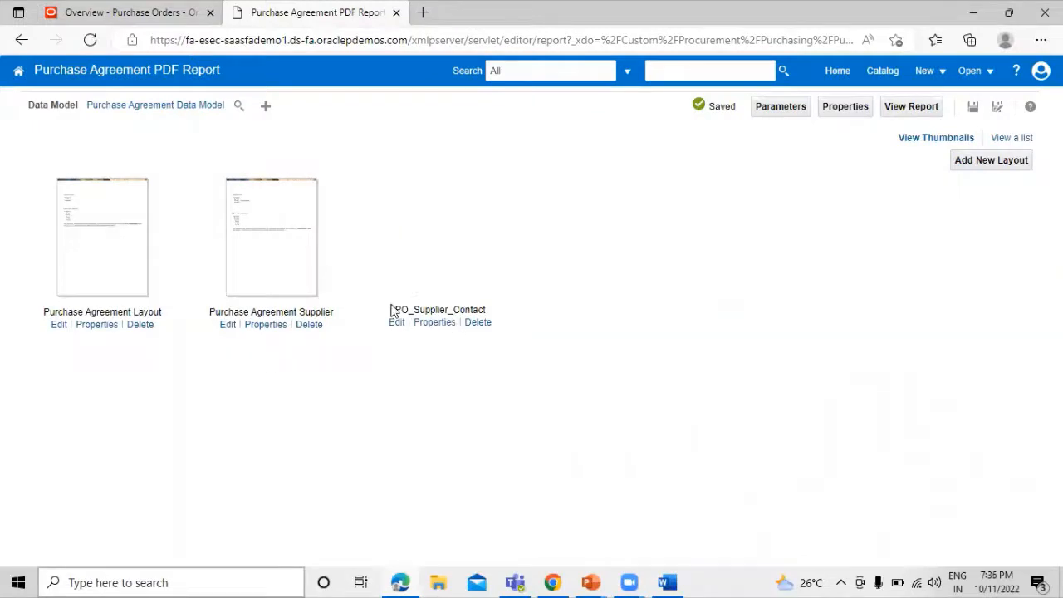
Step: List the report's layouts, set the default format of PO_Supplier_Contact to PDF, and save the report
{"action": "left_click", "coordinate": [1013, 138]}
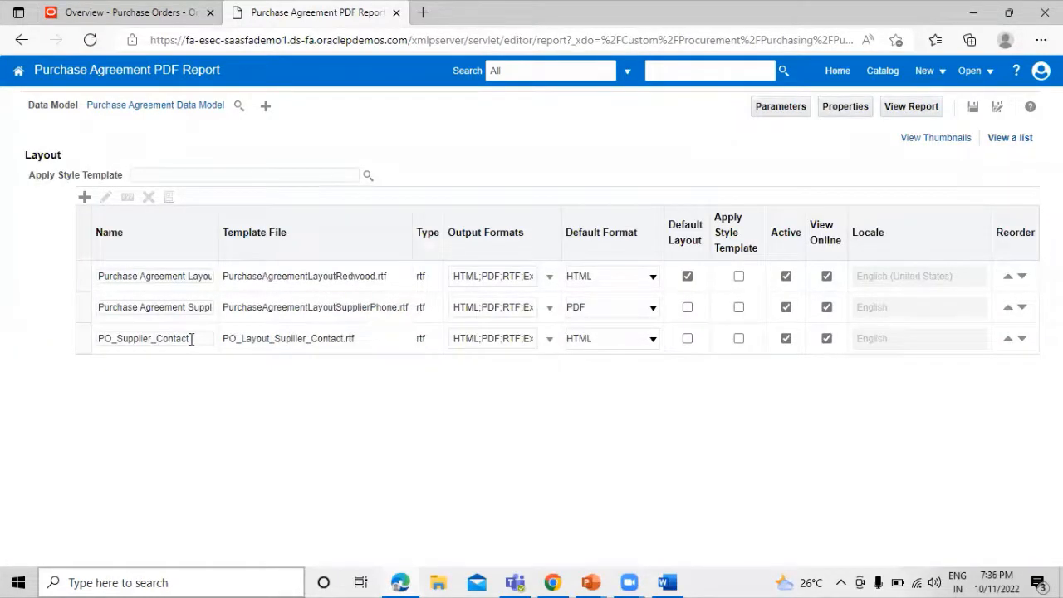
{"action": "left_click", "coordinate": [655, 340]}
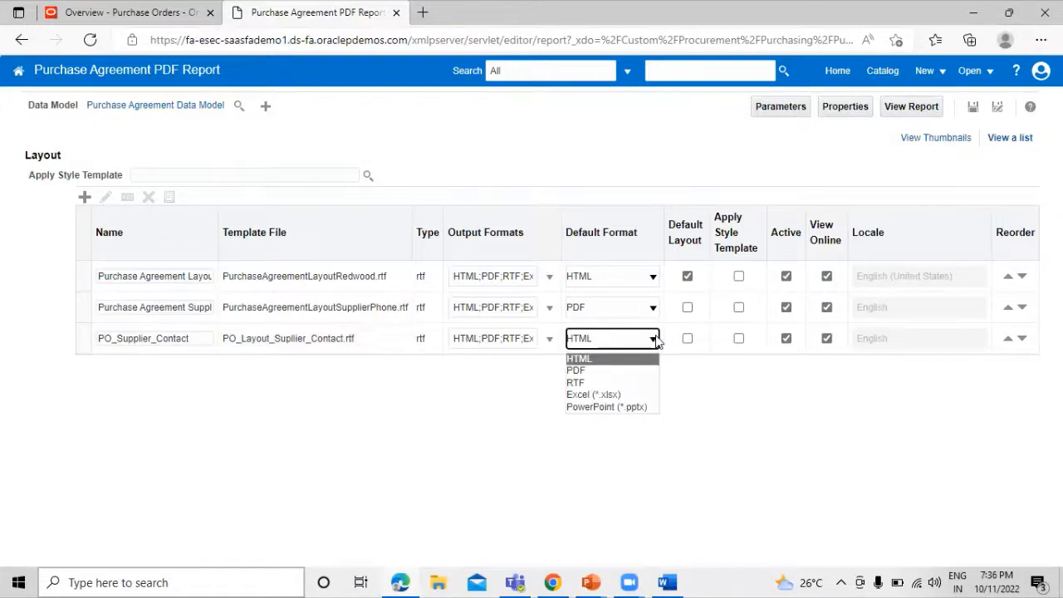
{"action": "left_click", "coordinate": [633, 371]}
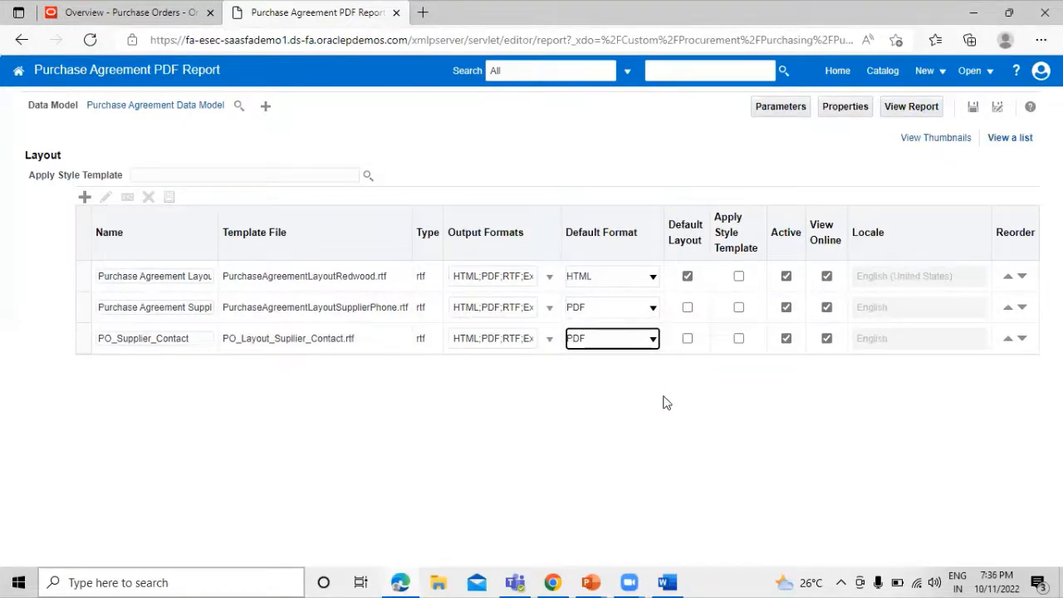
{"action": "left_click", "coordinate": [603, 396]}
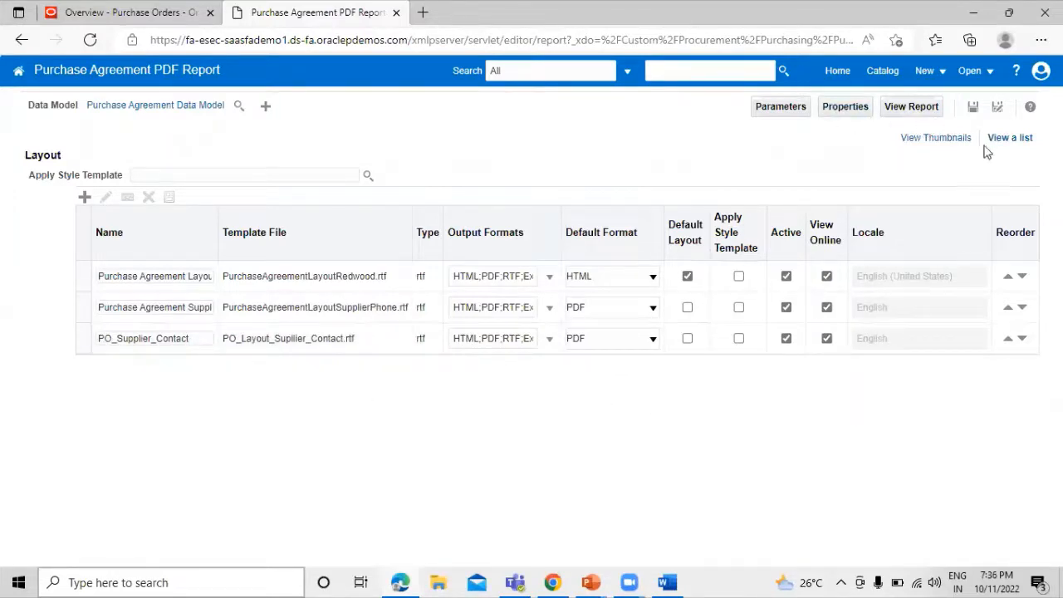
{"action": "left_click", "coordinate": [972, 109]}
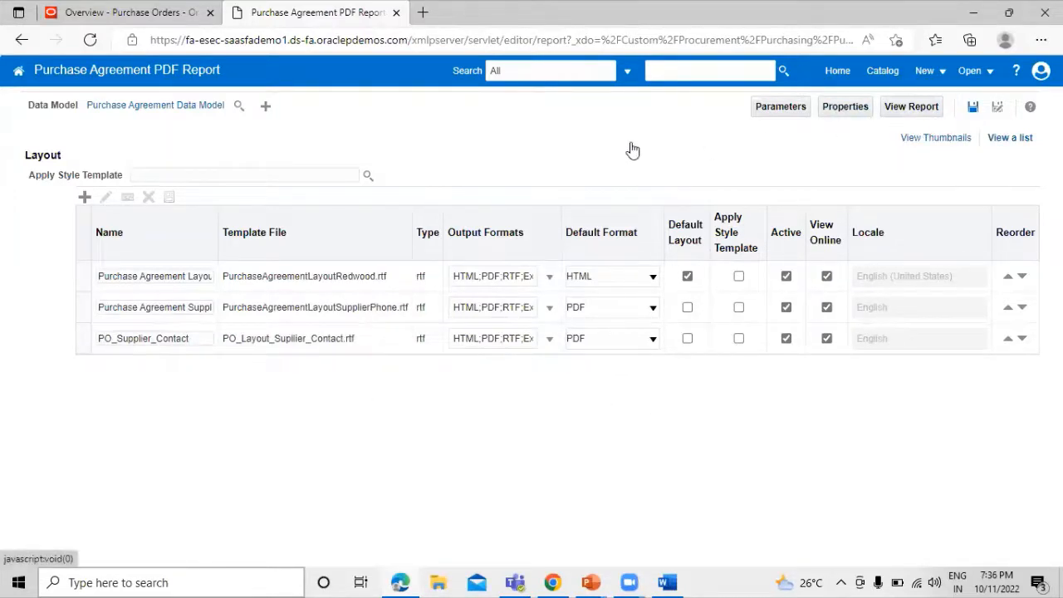
{"action": "left_click", "coordinate": [970, 108]}
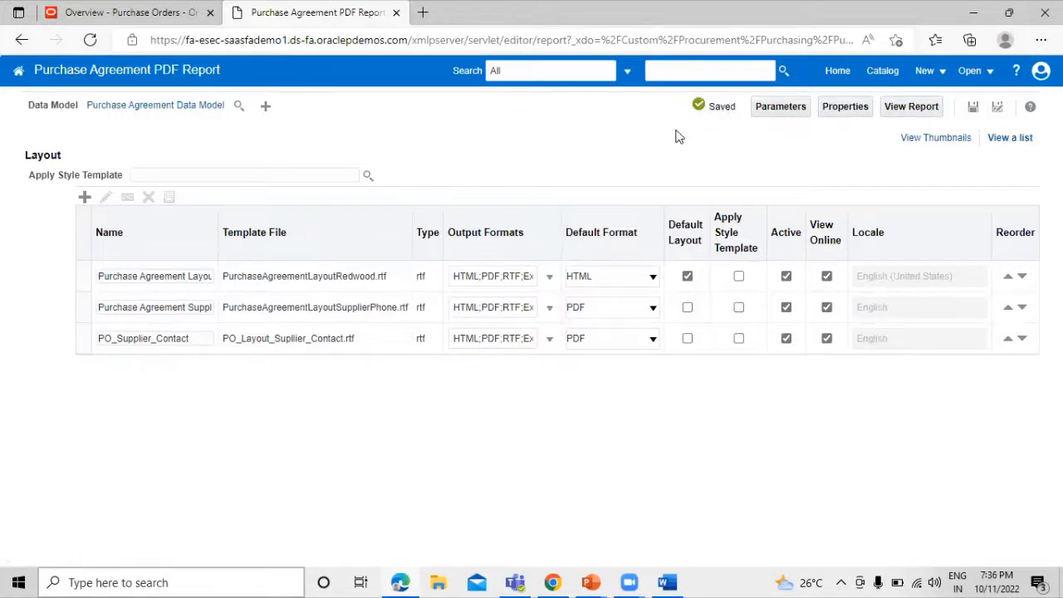
Step: Return to the Purchase Orders overview in the browser and open Manage Implementation Projects from Setup and Maintenance
{"action": "left_click", "coordinate": [112, 8]}
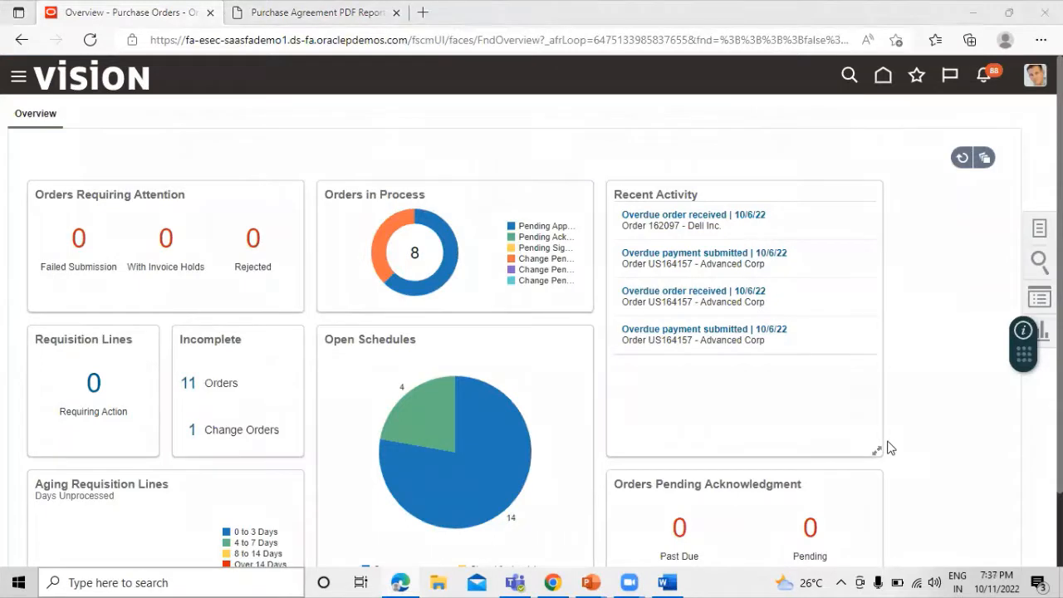
{"action": "left_click", "coordinate": [913, 140]}
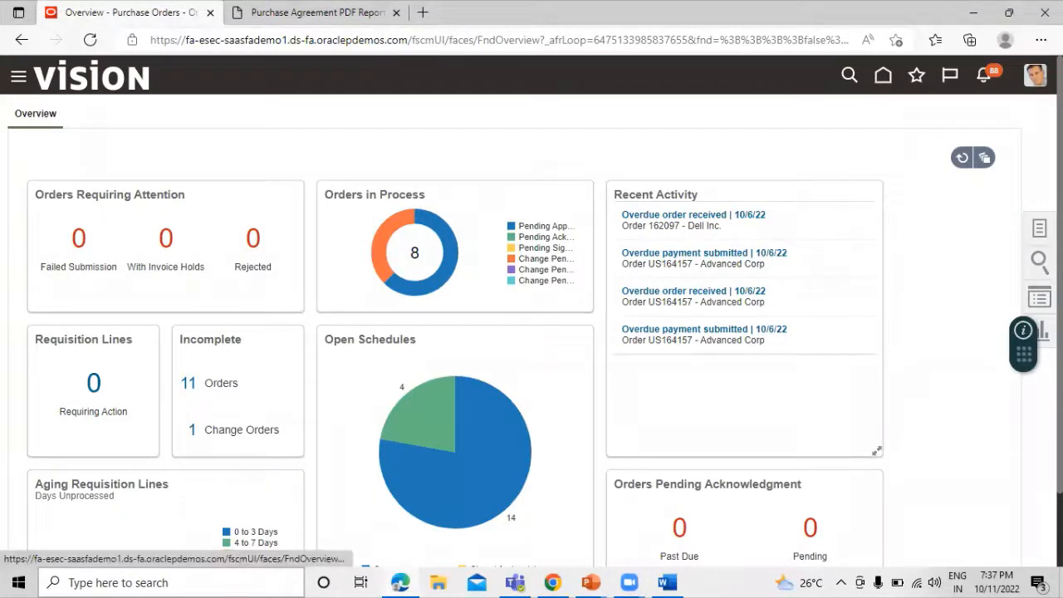
{"action": "left_click", "coordinate": [1034, 75]}
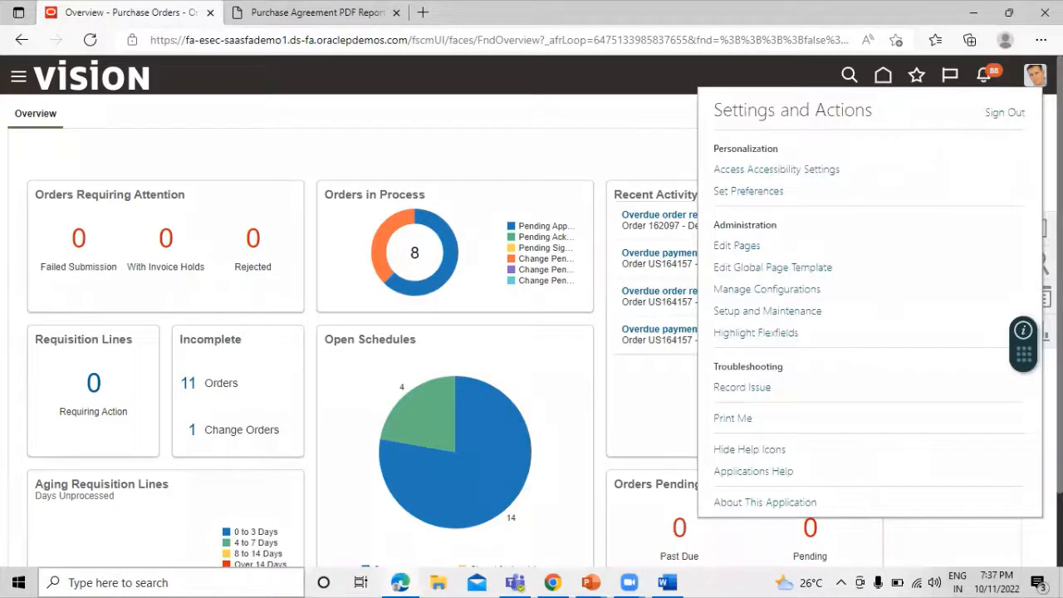
{"action": "left_click", "coordinate": [736, 310]}
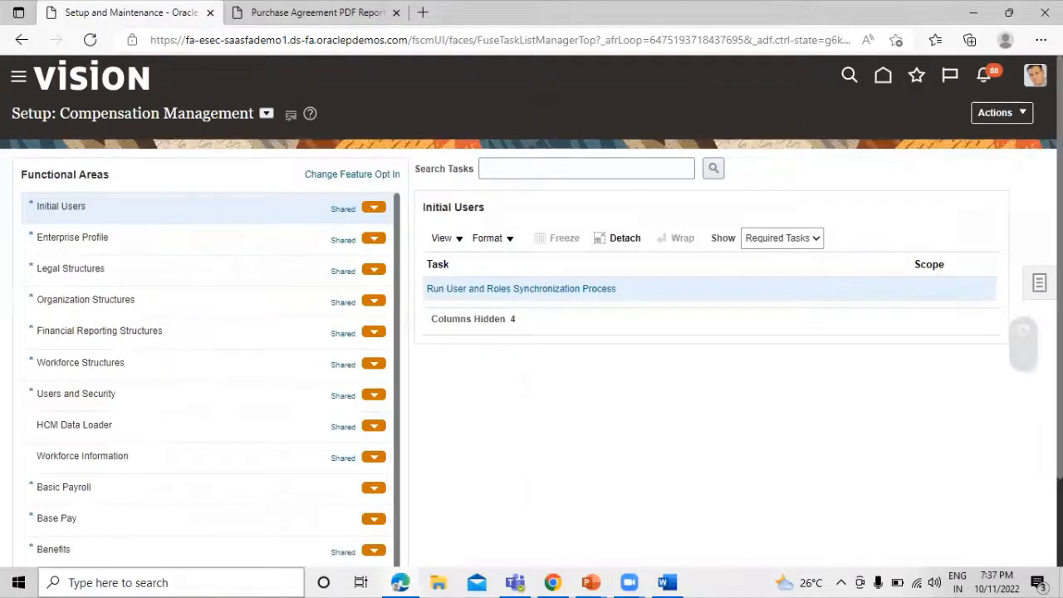
{"action": "left_click", "coordinate": [1039, 283]}
{"action": "left_click", "coordinate": [923, 166]}
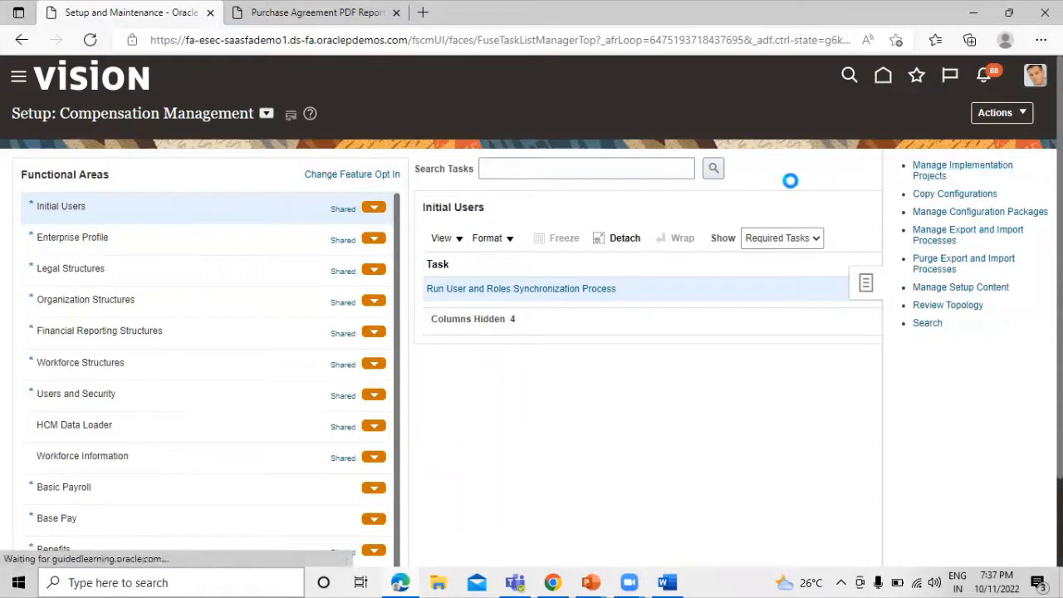
Step: Search the implementation projects for scm and open SCM Implementation Project for Rel13
{"action": "left_click", "coordinate": [260, 194]}
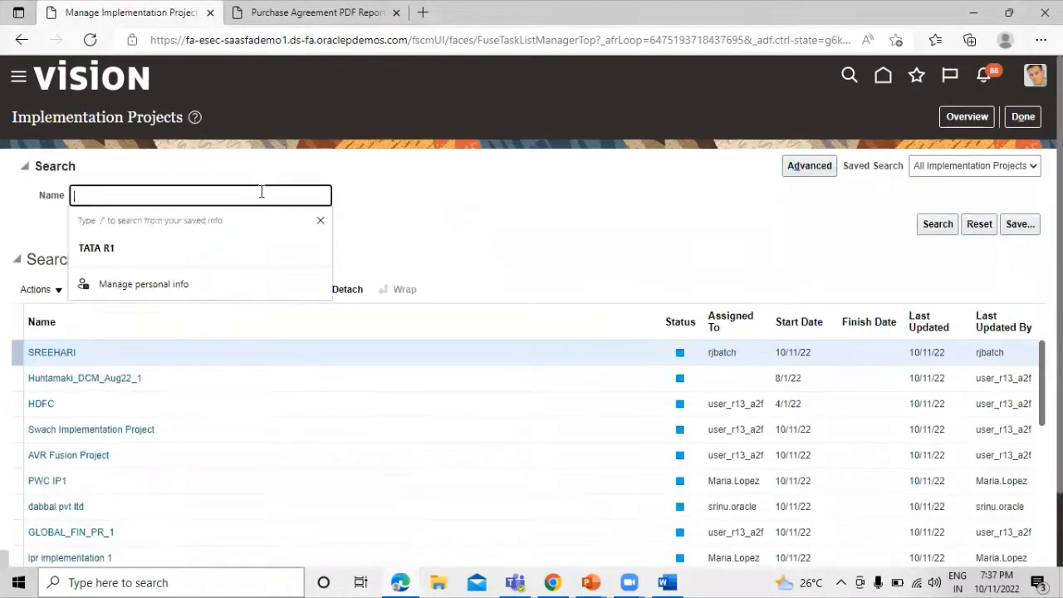
{"action": "type", "text": "scm"}
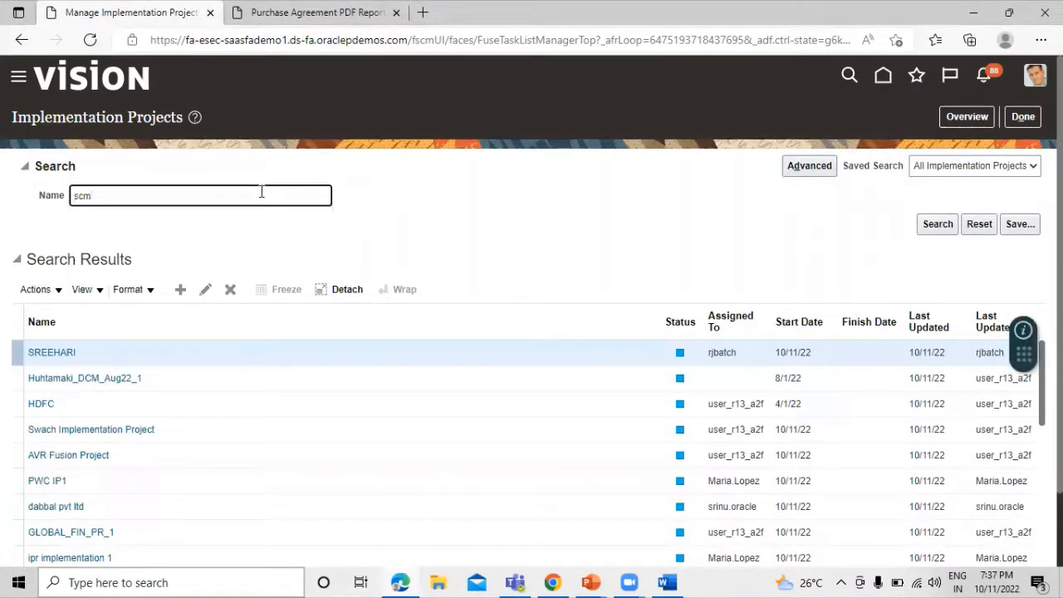
{"action": "key", "text": "Return"}
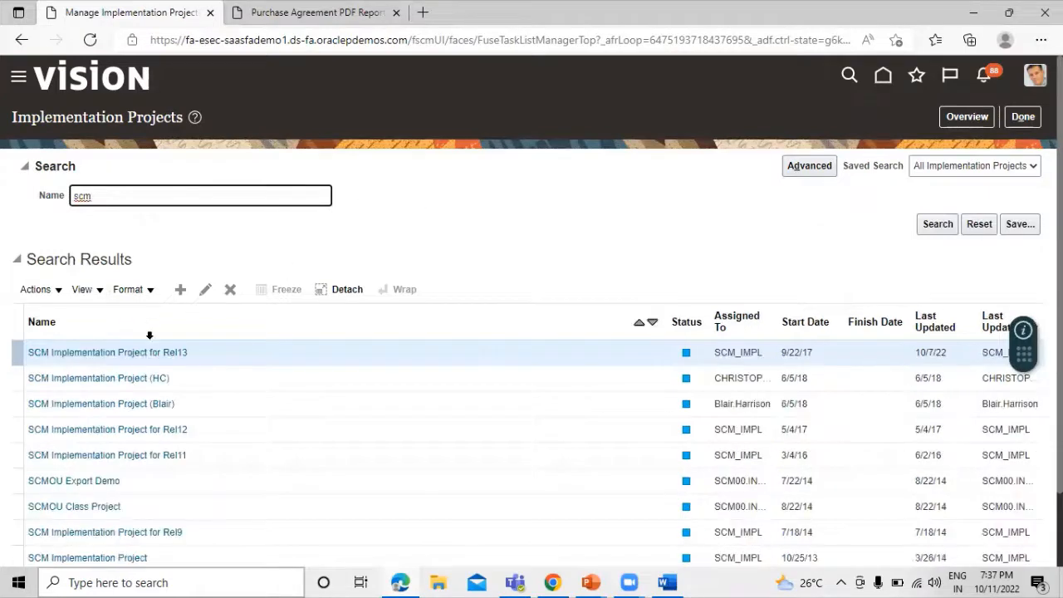
{"action": "left_click", "coordinate": [138, 353]}
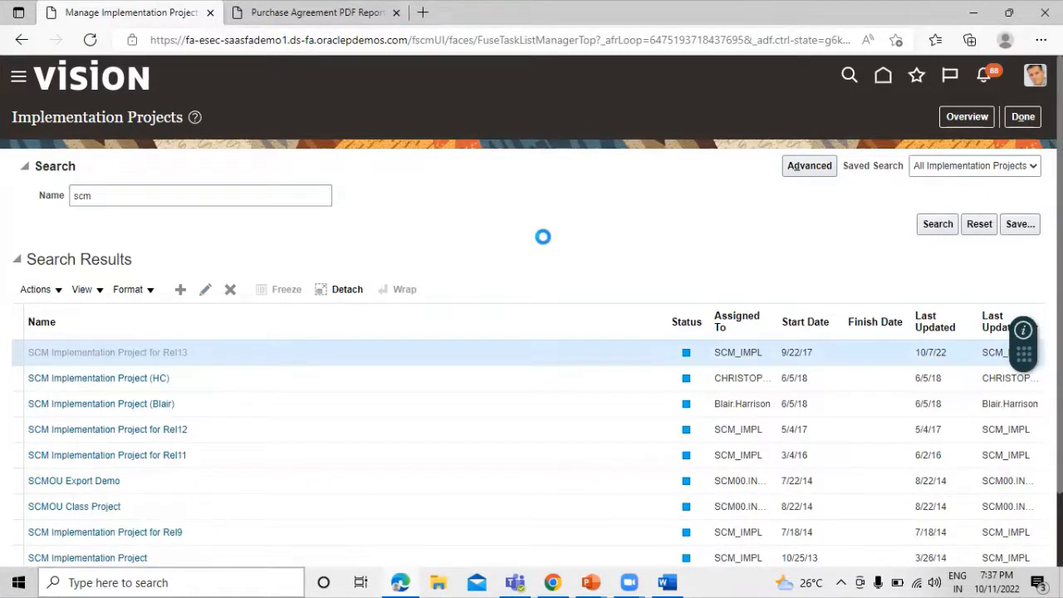
Step: Search the project's tasks for configure procurement business and open Configure Procurement Business Function for US1 Business Unit
{"action": "left_click", "coordinate": [106, 319]}
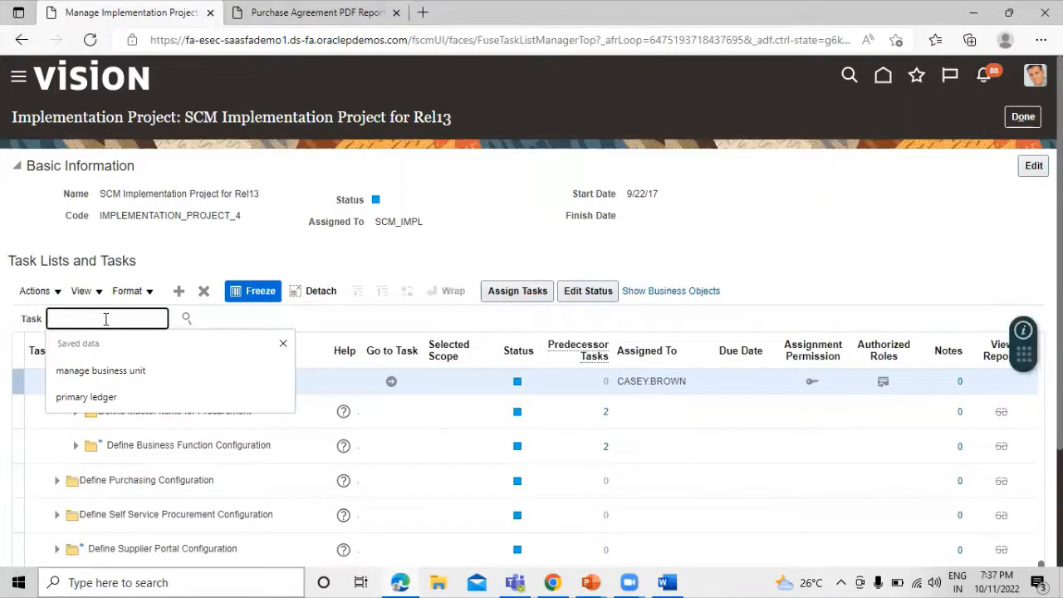
{"action": "type", "text": "configure procuremen"}
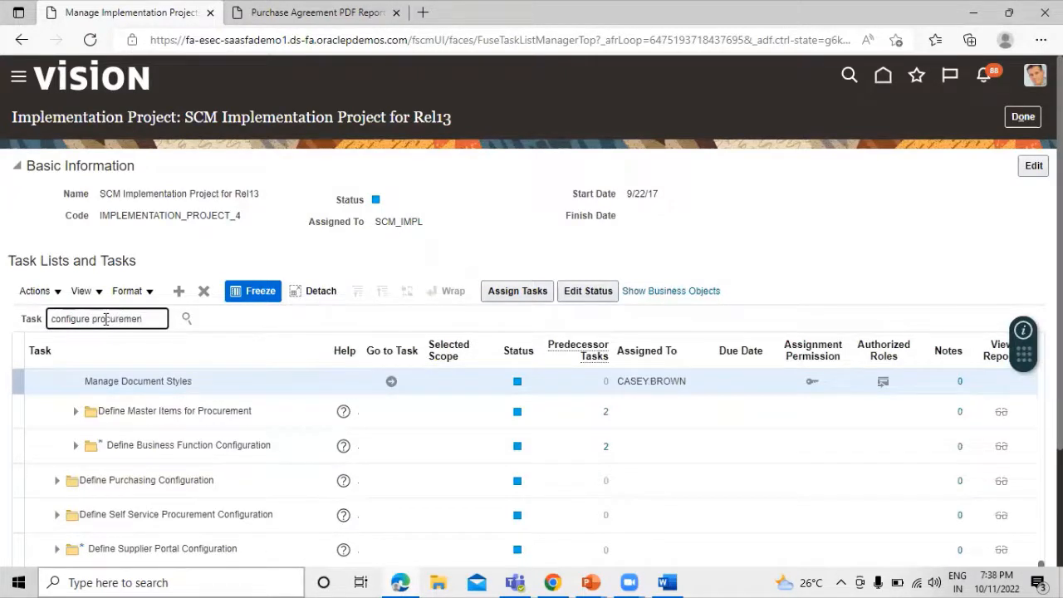
{"action": "type", "text": "t business"}
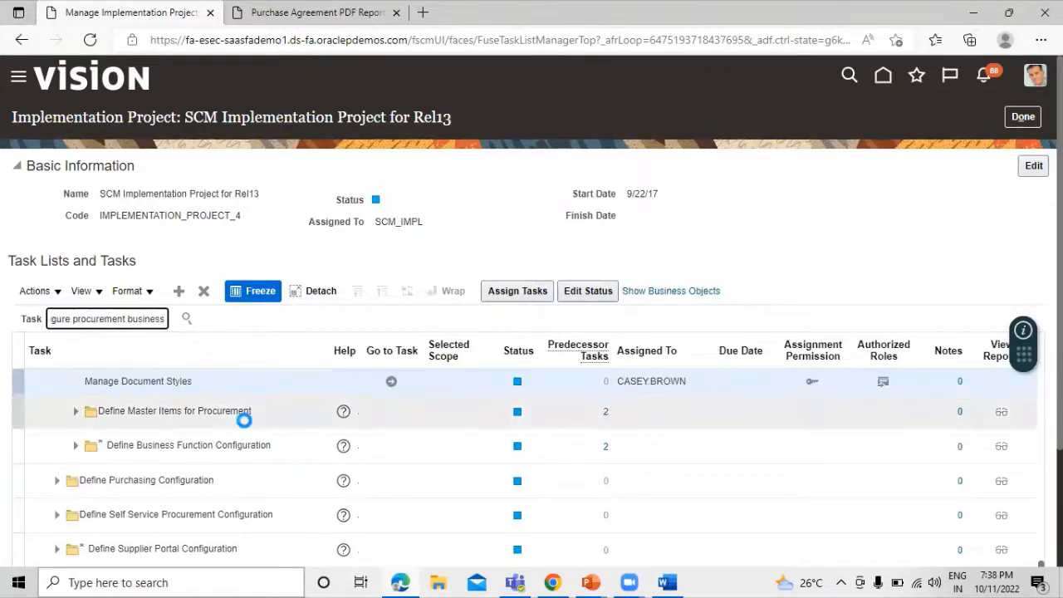
{"action": "left_click", "coordinate": [119, 367]}
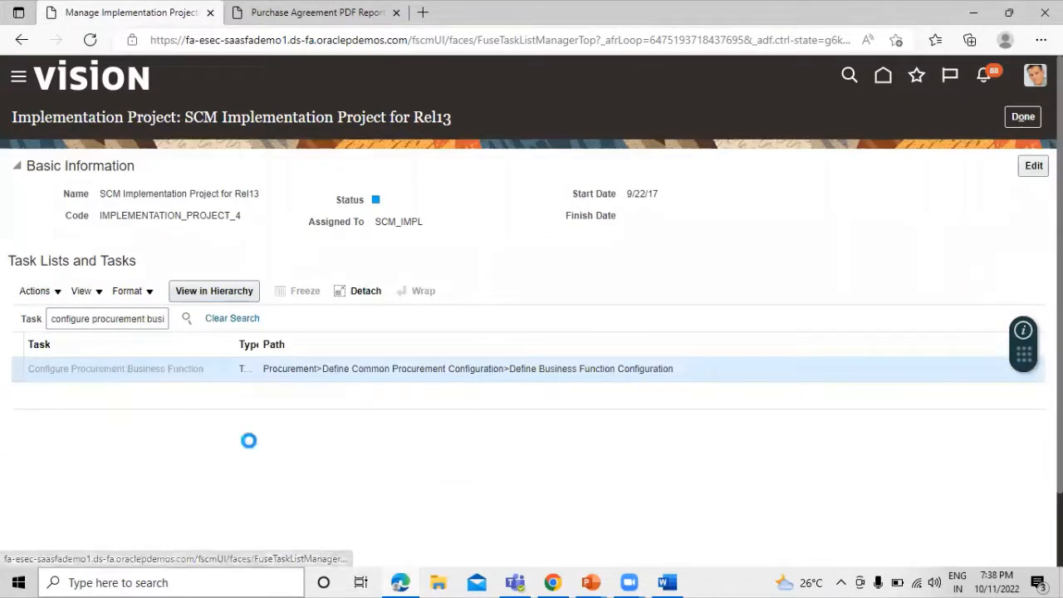
{"action": "scroll", "coordinate": [252, 448], "scroll_direction": "down", "scroll_amount": 2}
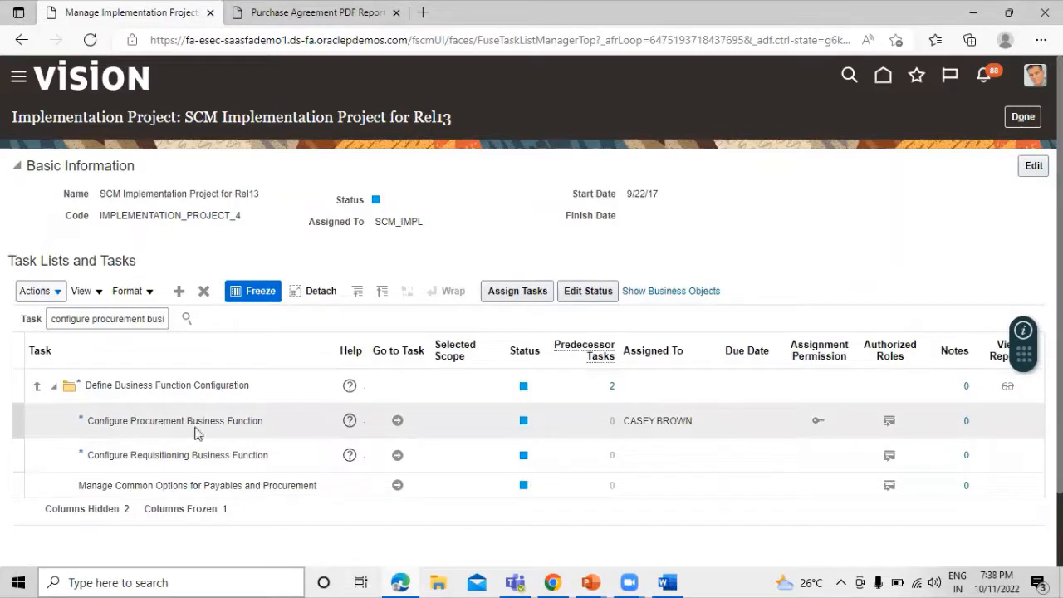
{"action": "left_click", "coordinate": [397, 420]}
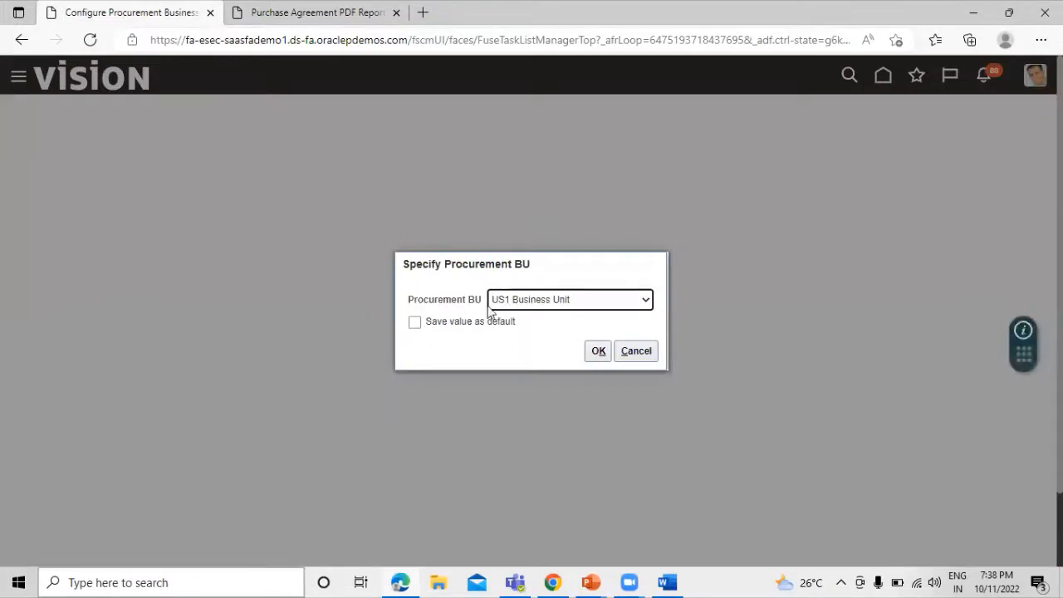
{"action": "left_click", "coordinate": [594, 350]}
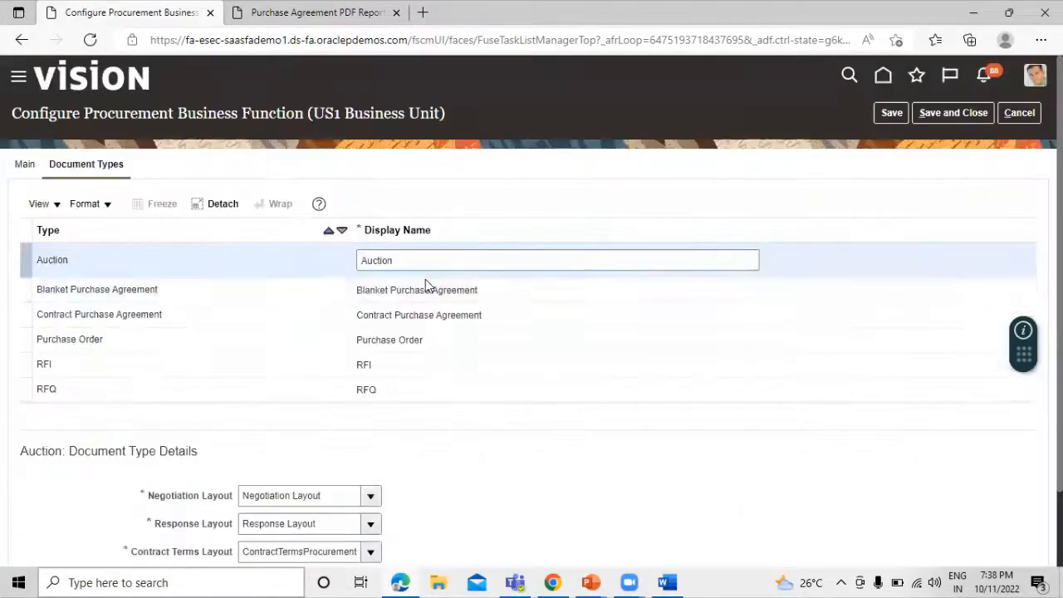
Step: Check the main procurement settings, and select Blanket Purchase Agreement among the document types to show its details
{"action": "left_click", "coordinate": [24, 167]}
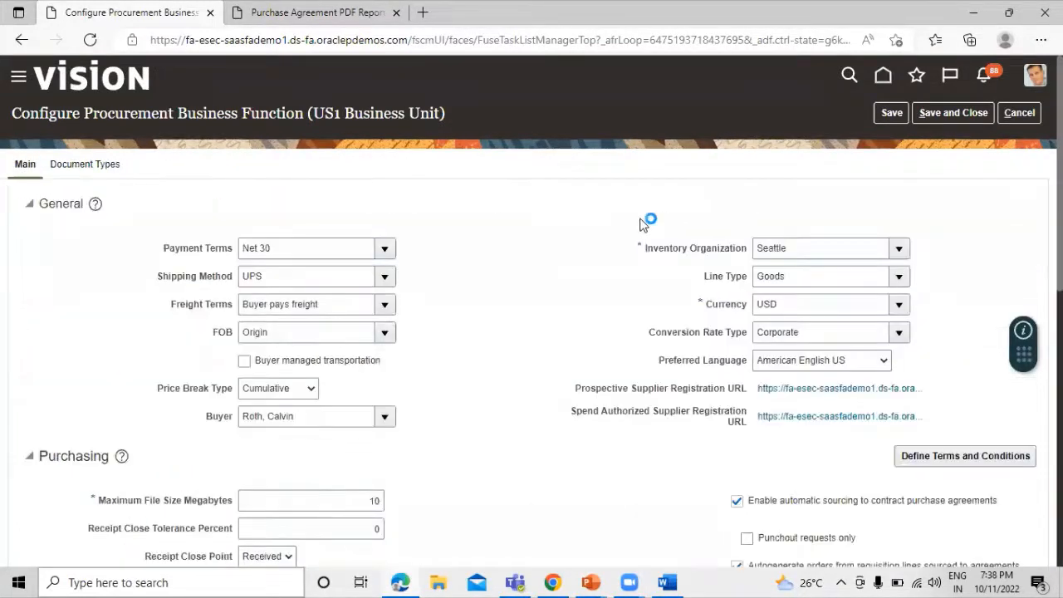
{"action": "left_click", "coordinate": [83, 165]}
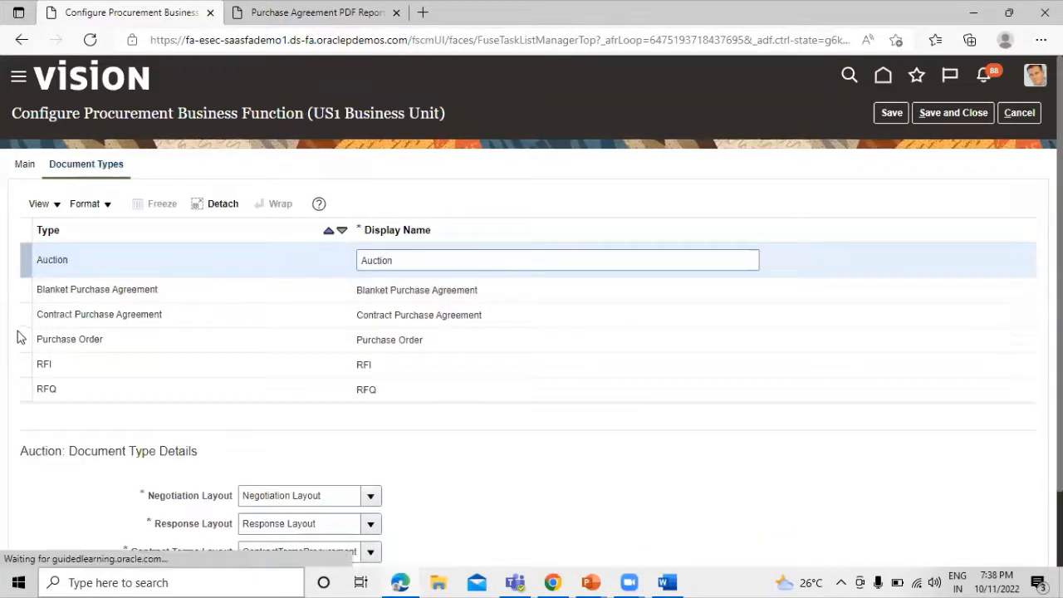
{"action": "left_click", "coordinate": [22, 291]}
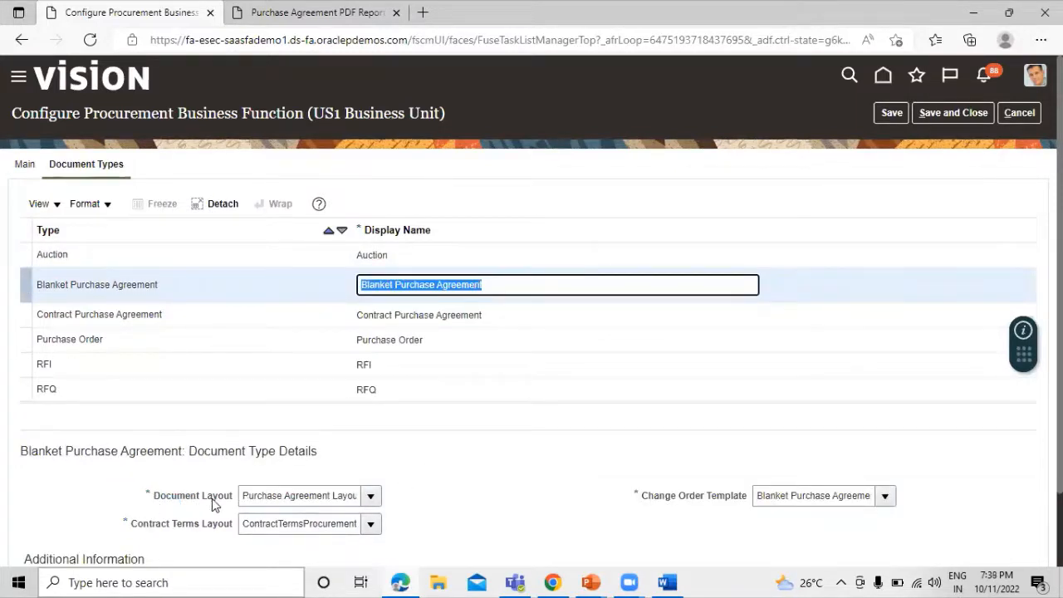
Step: Set the Blanket Purchase Agreement document layout to PO_Supplier_Contact, then save and close the procurement configuration
{"action": "left_click", "coordinate": [370, 496]}
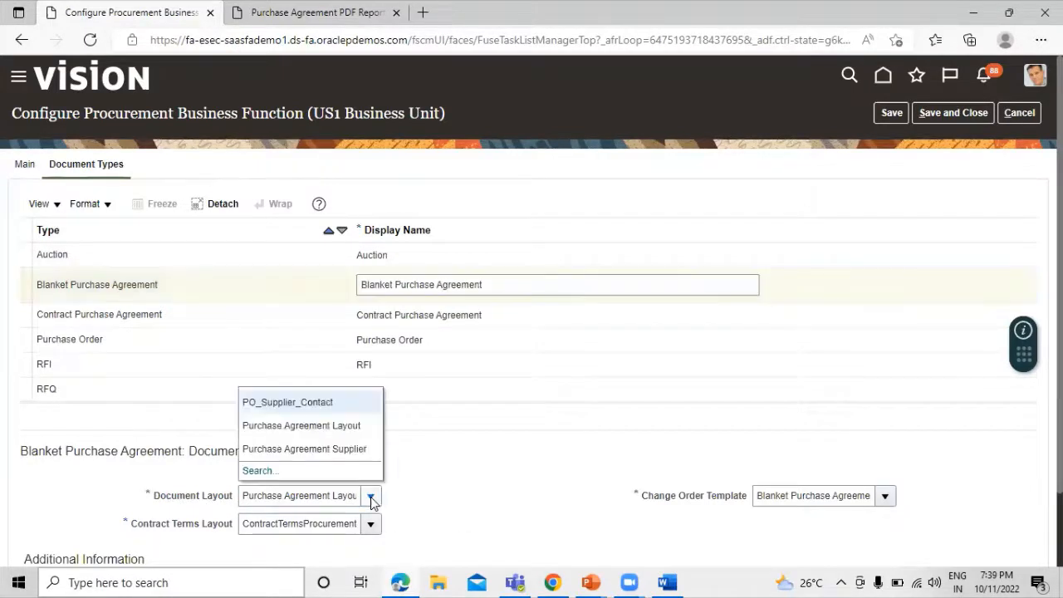
{"action": "left_click", "coordinate": [289, 402]}
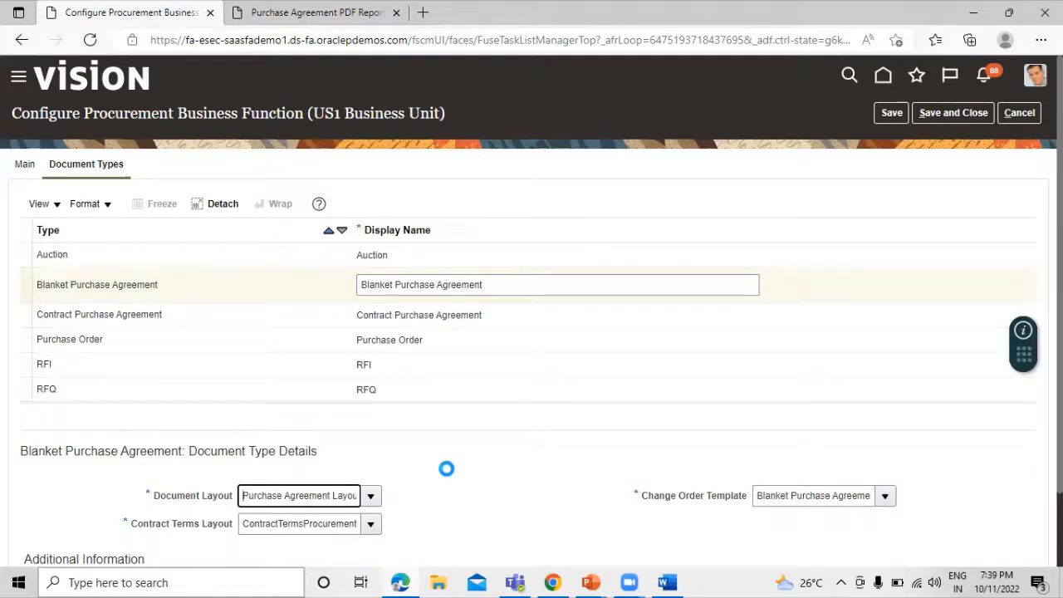
{"action": "scroll", "coordinate": [445, 441], "scroll_direction": "down", "scroll_amount": 1}
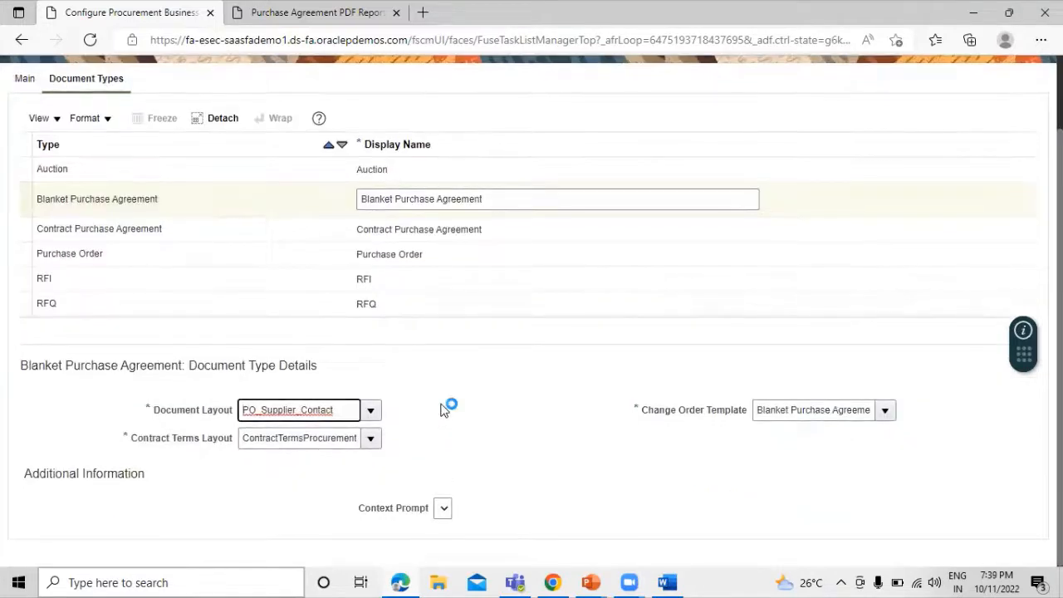
{"action": "scroll", "coordinate": [441, 409], "scroll_direction": "up", "scroll_amount": 1}
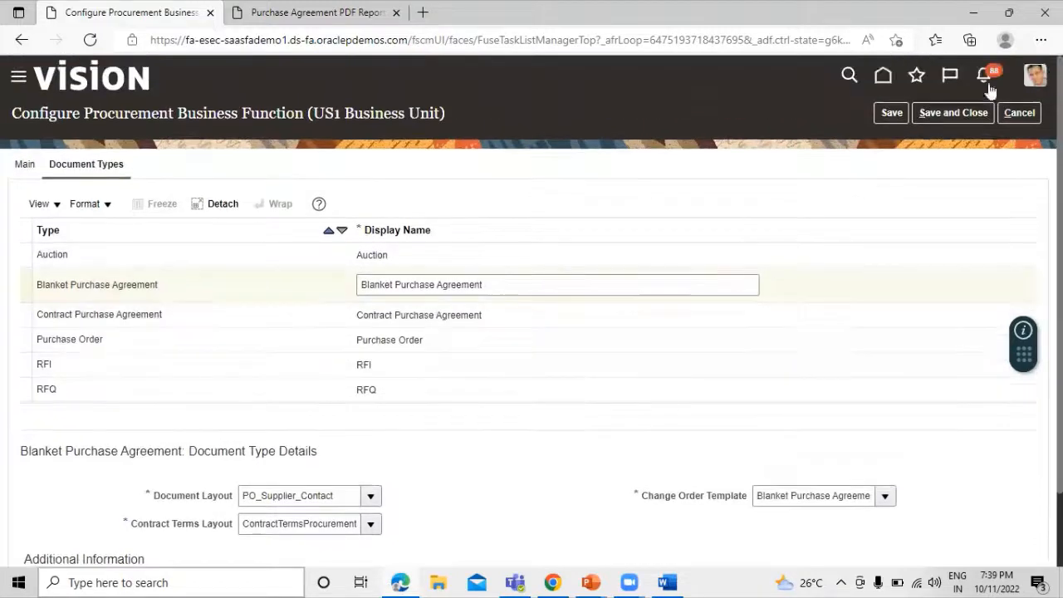
{"action": "left_click", "coordinate": [943, 110]}
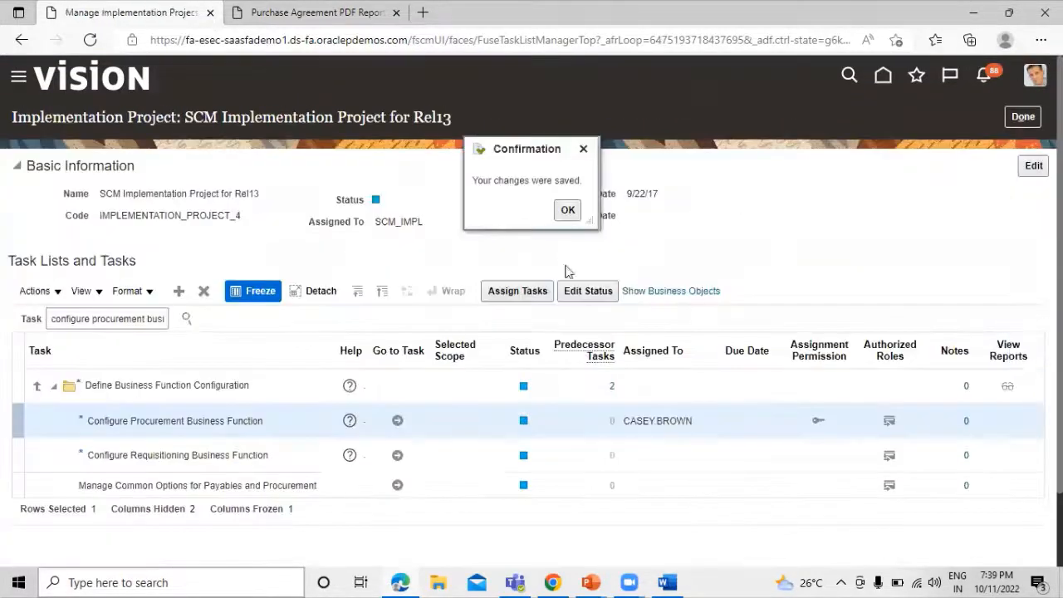
{"action": "left_click", "coordinate": [567, 210]}
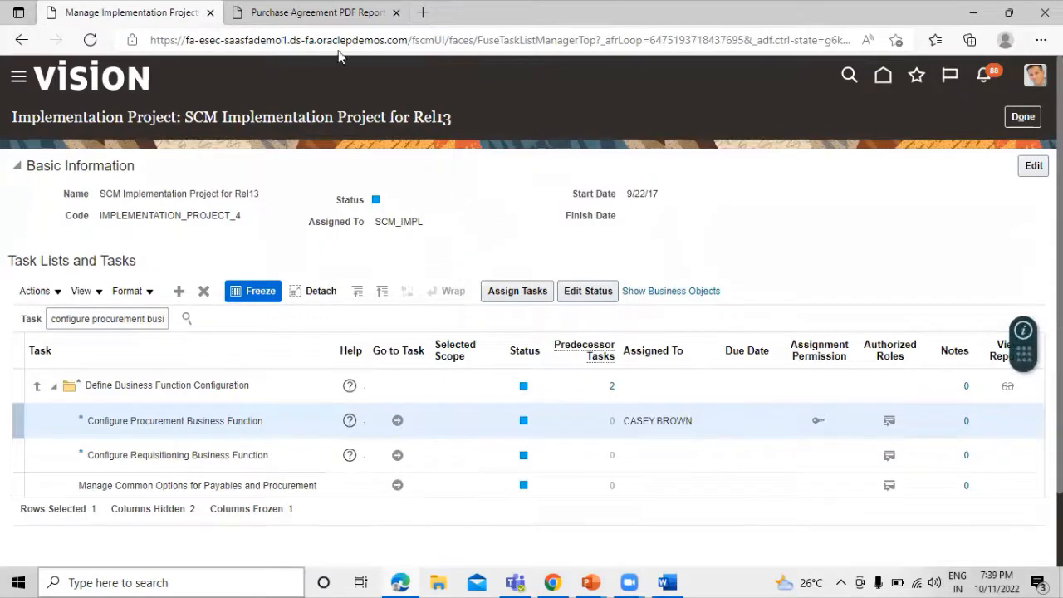
{"action": "left_click", "coordinate": [303, 10]}
{"action": "left_click", "coordinate": [158, 10]}
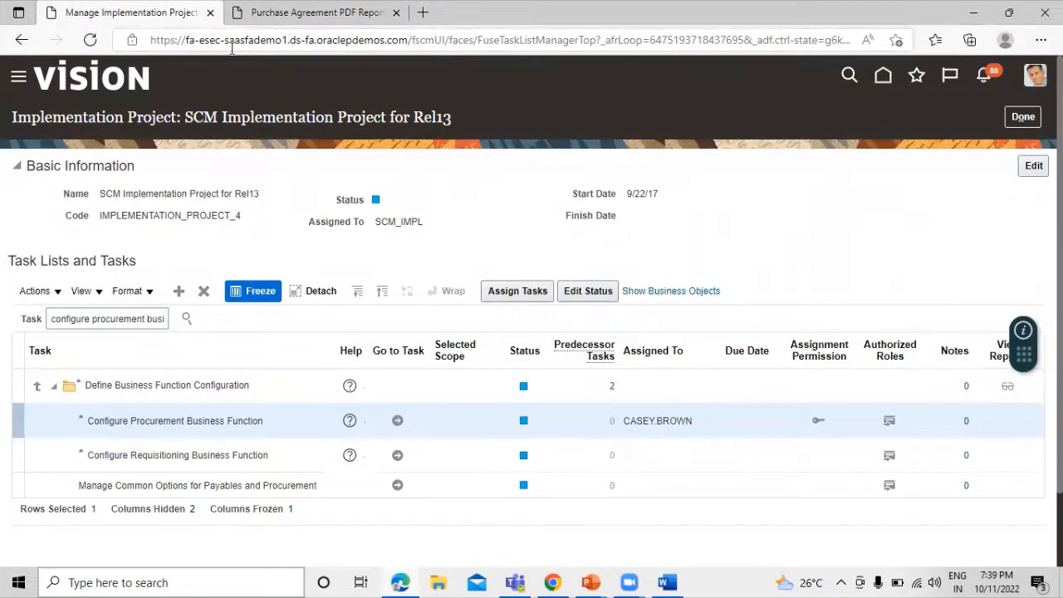
{"action": "left_click", "coordinate": [270, 10]}
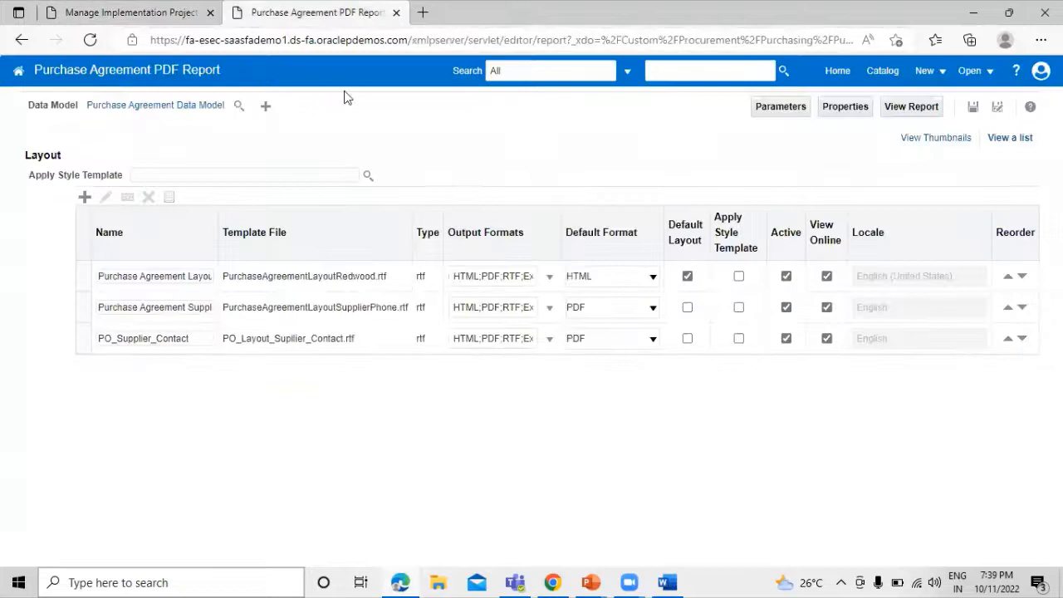
{"action": "left_click", "coordinate": [168, 10]}
Step: Open the application home page in a new browser tab and go to the Purchase Orders work area under Procurement
{"action": "right_click", "coordinate": [883, 75]}
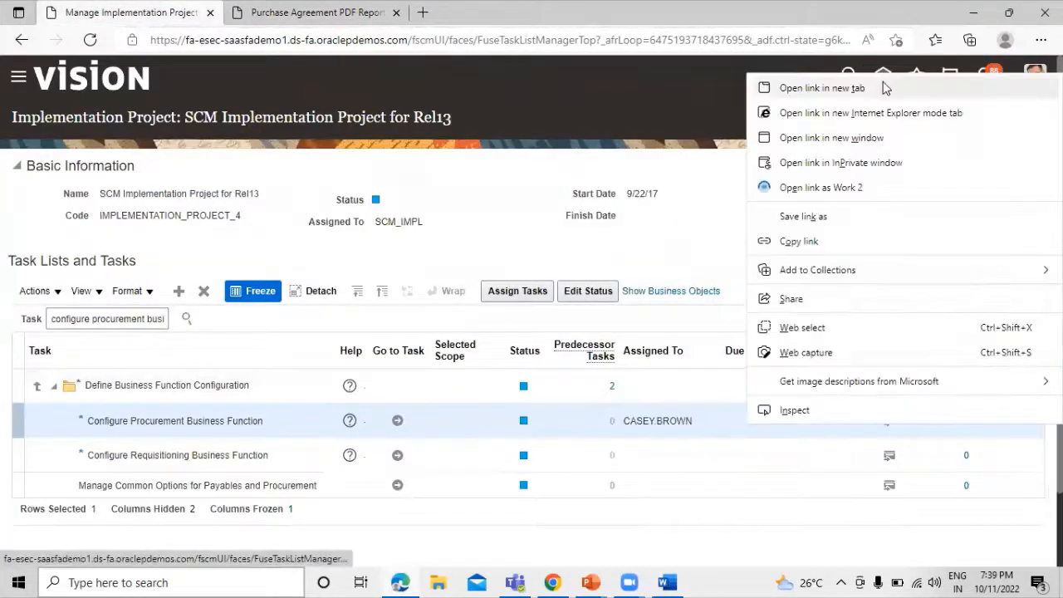
{"action": "left_click", "coordinate": [880, 88]}
{"action": "left_click", "coordinate": [354, 6]}
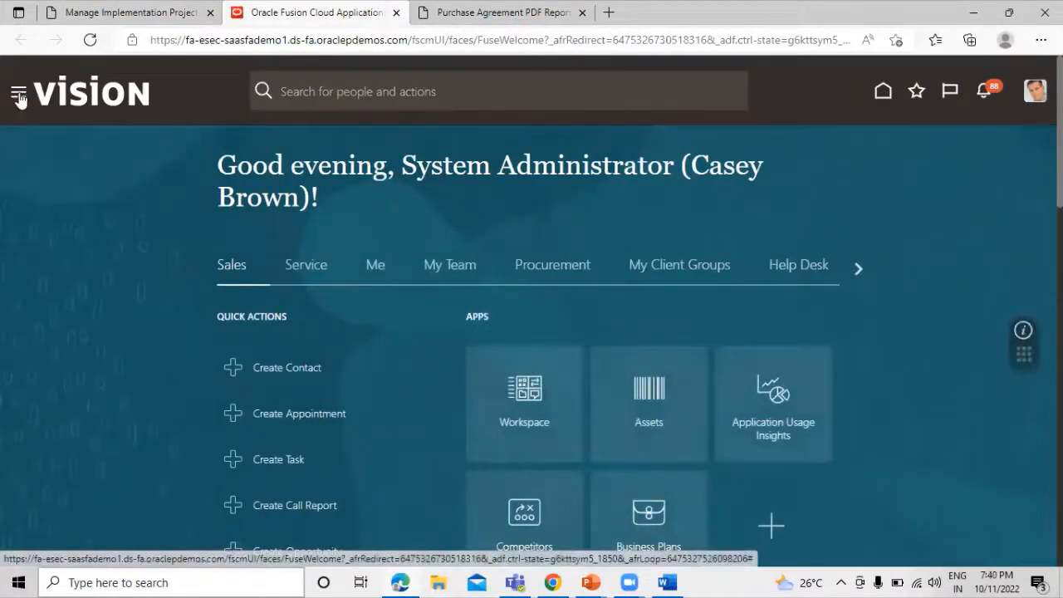
{"action": "left_click", "coordinate": [19, 96]}
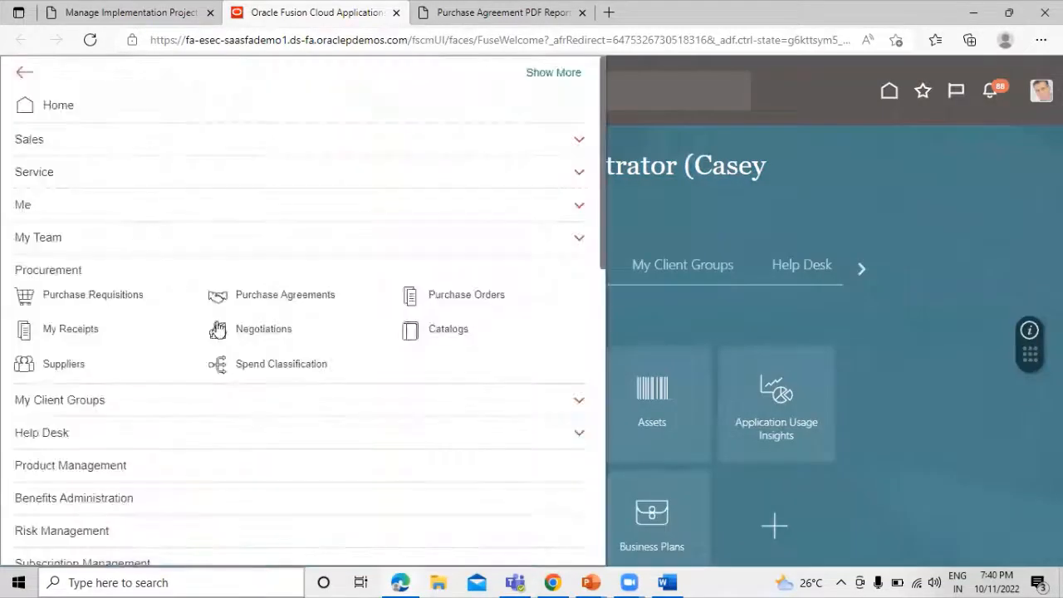
{"action": "left_click", "coordinate": [476, 300]}
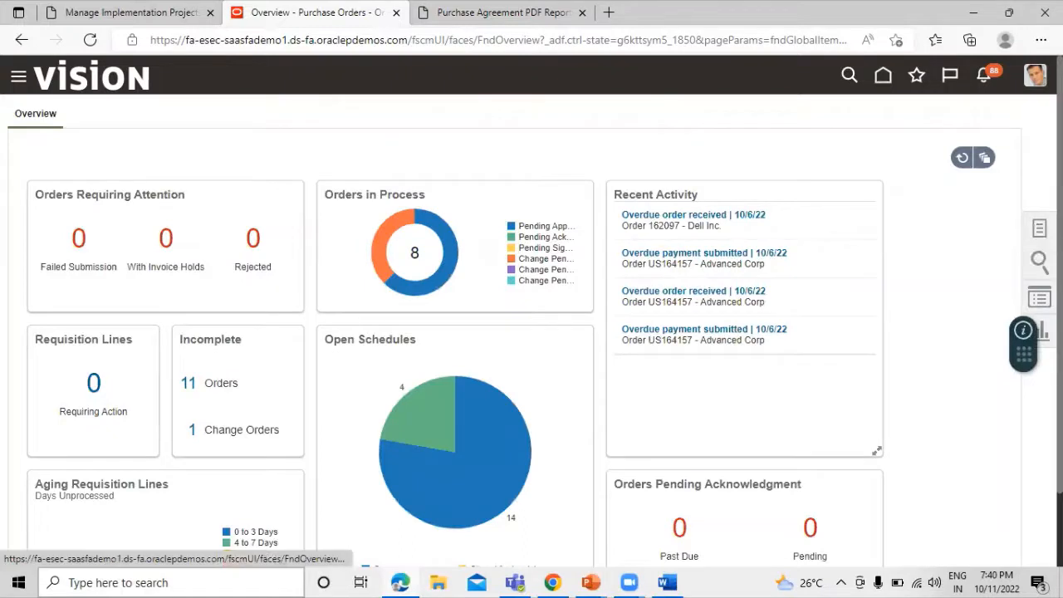
Step: Create an agreement in the Blanket Purchase Agreement style with Dell Inc. as the supplier
{"action": "left_click", "coordinate": [1038, 229]}
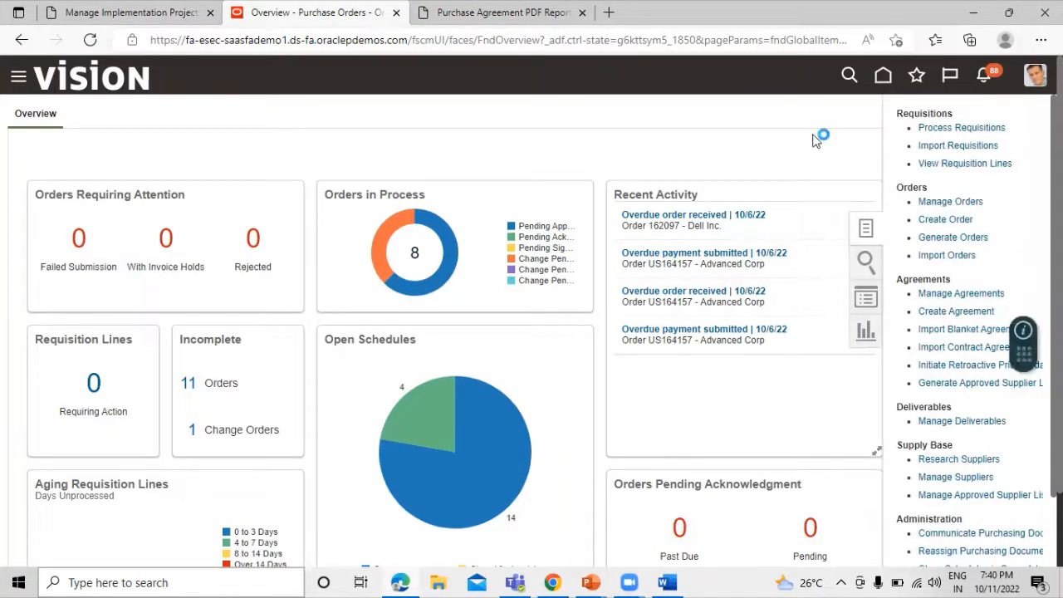
{"action": "left_click", "coordinate": [936, 312]}
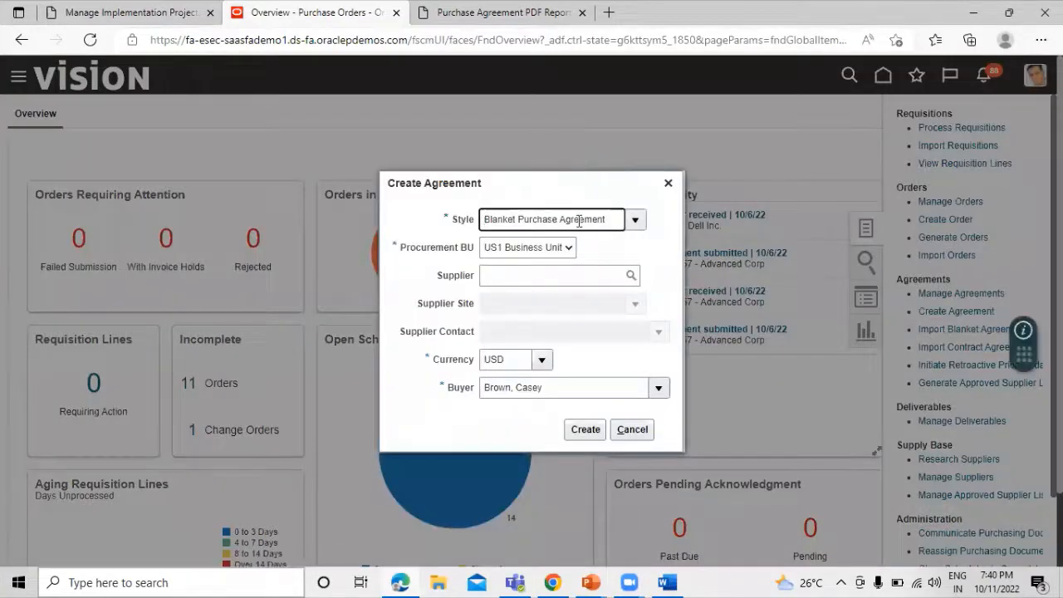
{"action": "left_click", "coordinate": [532, 274]}
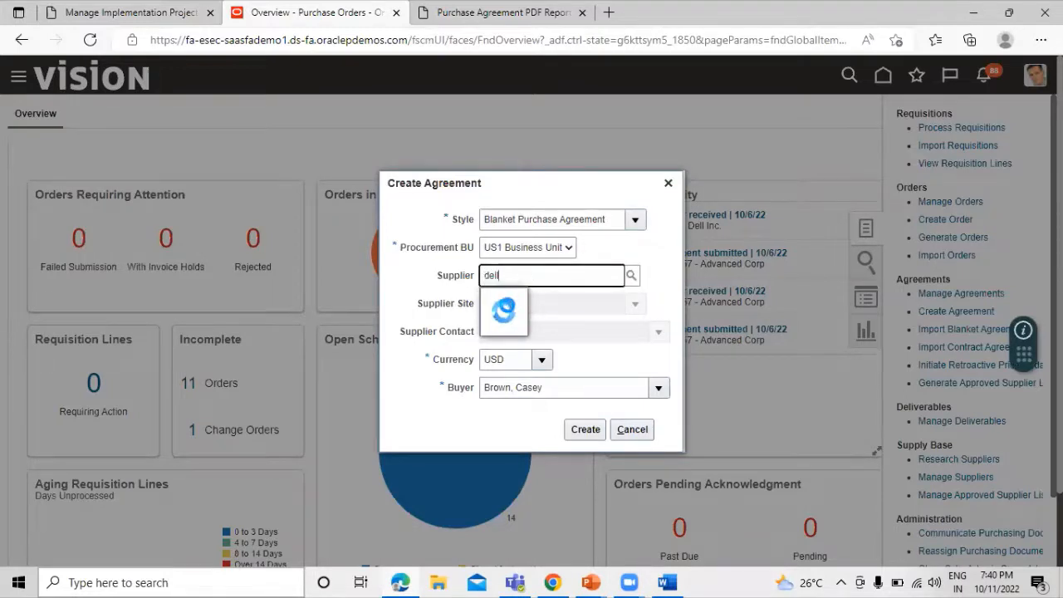
{"action": "left_click", "coordinate": [511, 302]}
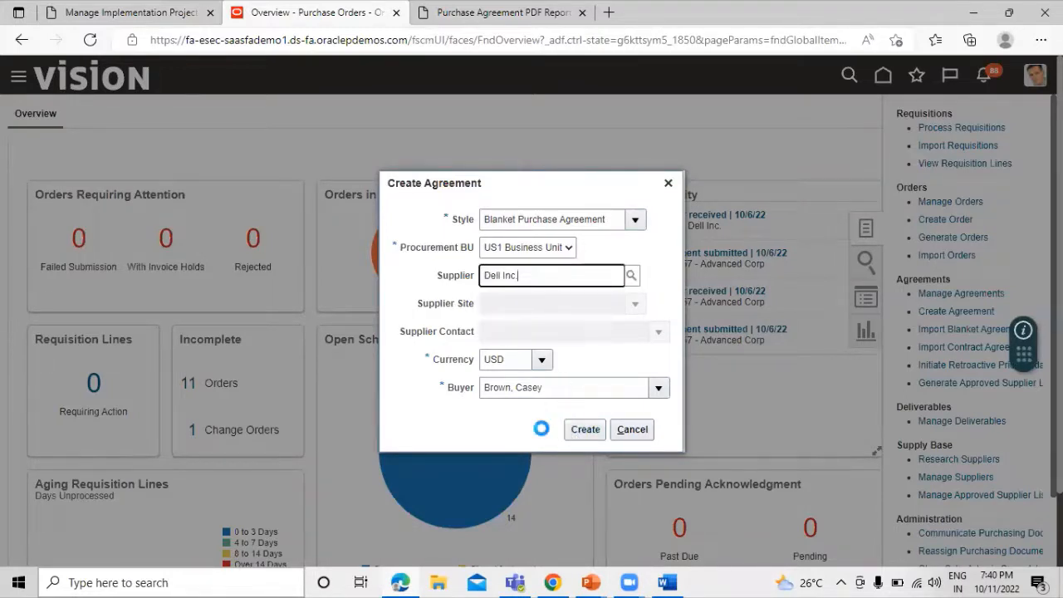
{"action": "left_click", "coordinate": [573, 431]}
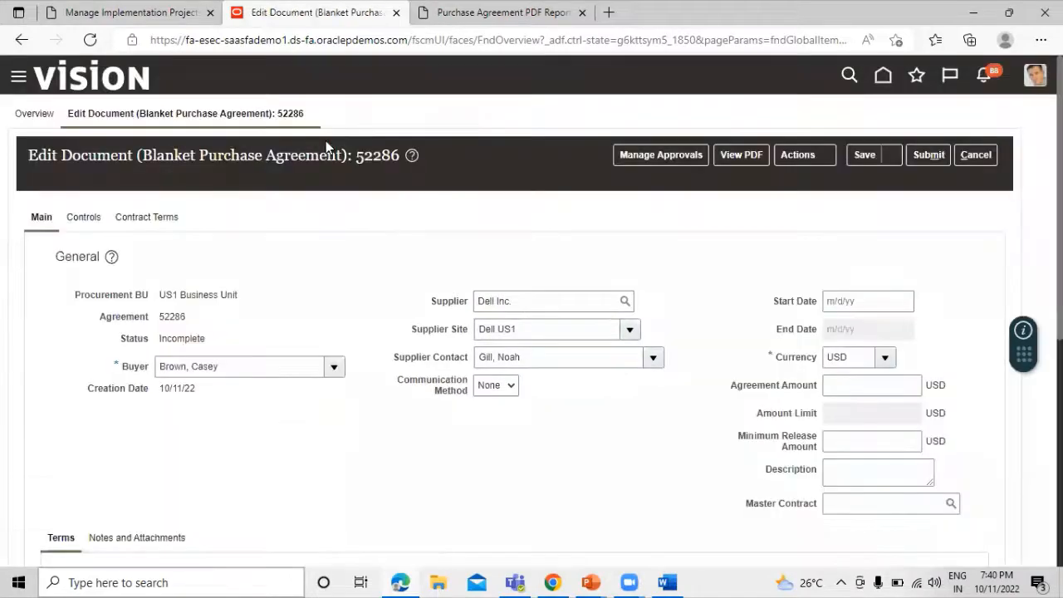
Step: Add a goods line to the agreement for item TATA1001 with a price of 100
{"action": "scroll", "coordinate": [376, 274], "scroll_direction": "down", "scroll_amount": 4}
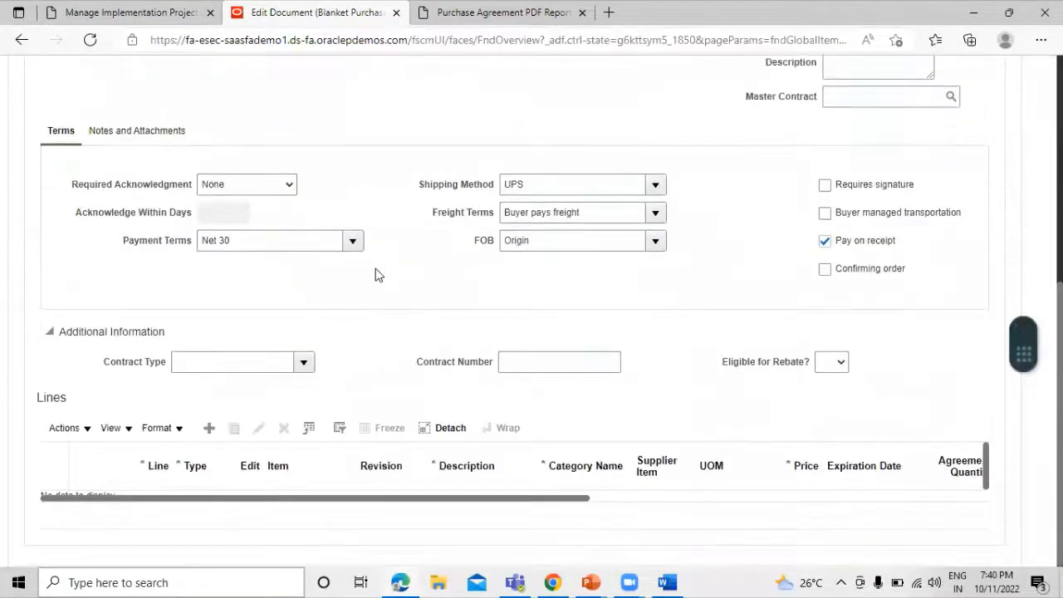
{"action": "scroll", "coordinate": [377, 274], "scroll_direction": "up", "scroll_amount": 5}
{"action": "scroll", "coordinate": [332, 274], "scroll_direction": "down", "scroll_amount": 5}
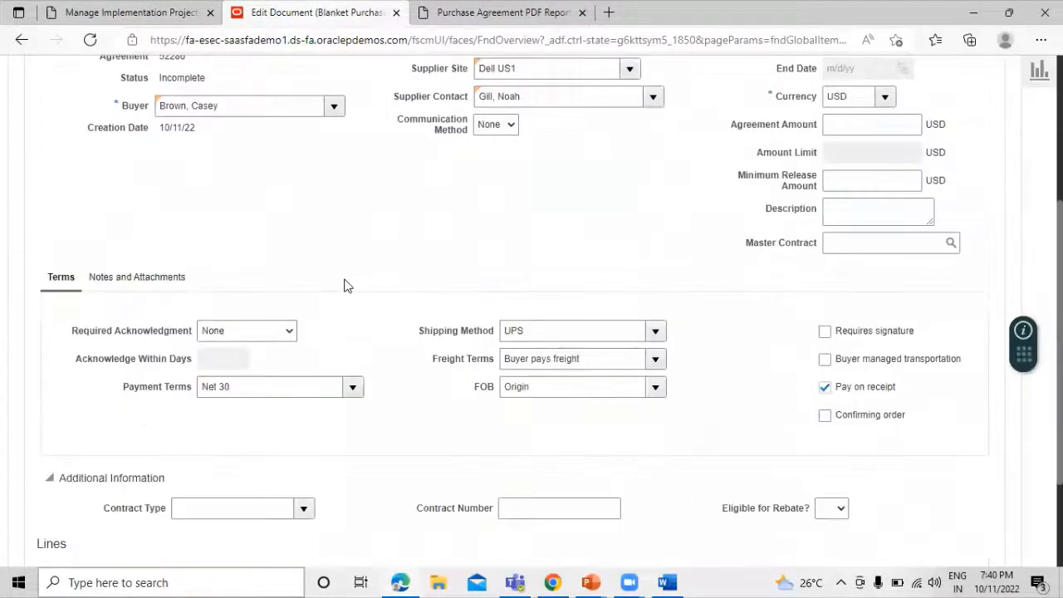
{"action": "left_click", "coordinate": [210, 428]}
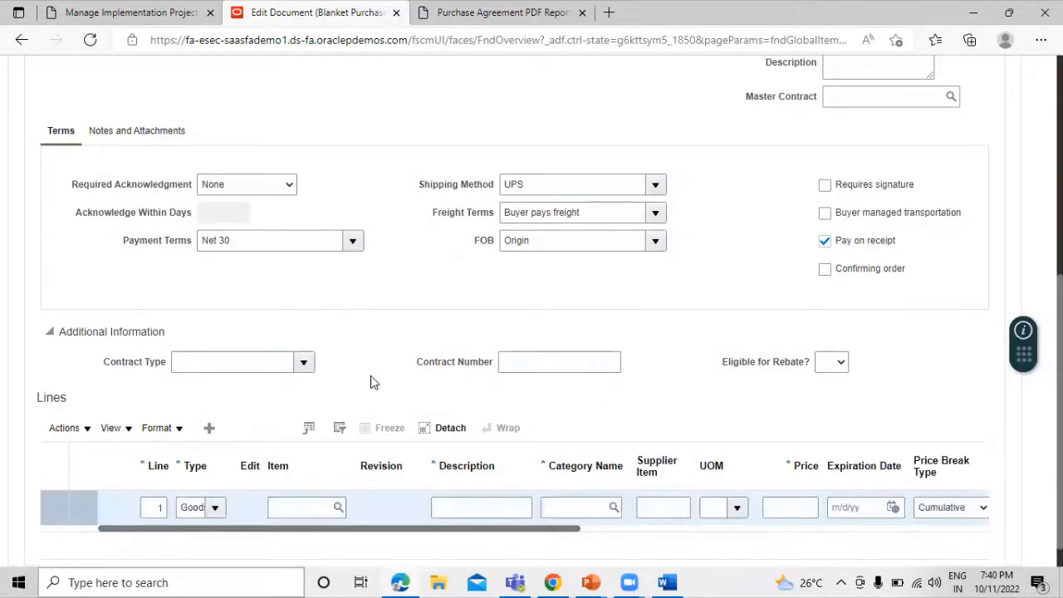
{"action": "left_click", "coordinate": [309, 508]}
{"action": "type", "text": "t"}
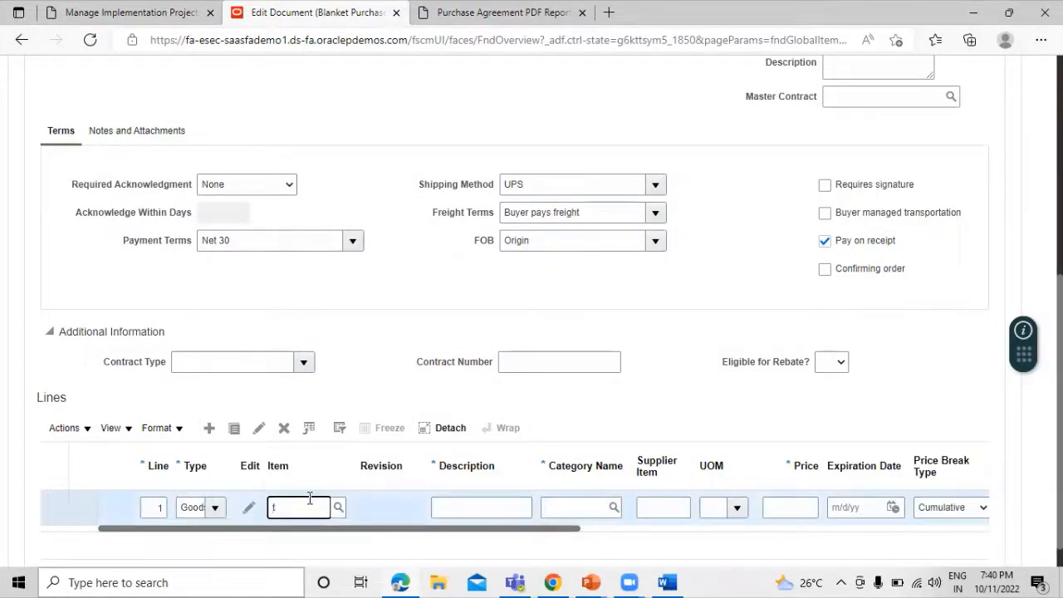
{"action": "type", "text": "at"}
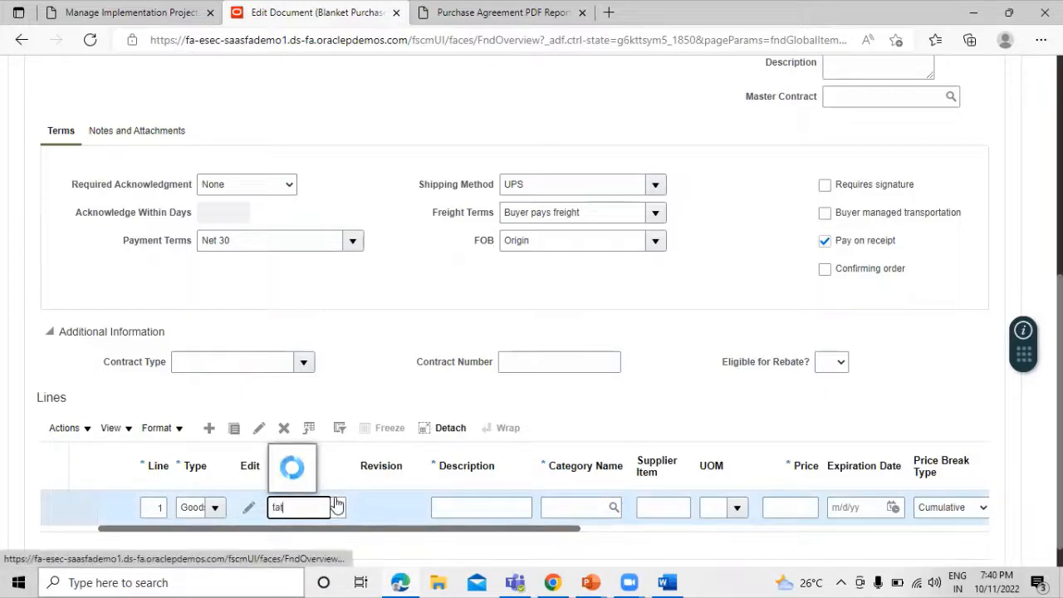
{"action": "type", "text": "a"}
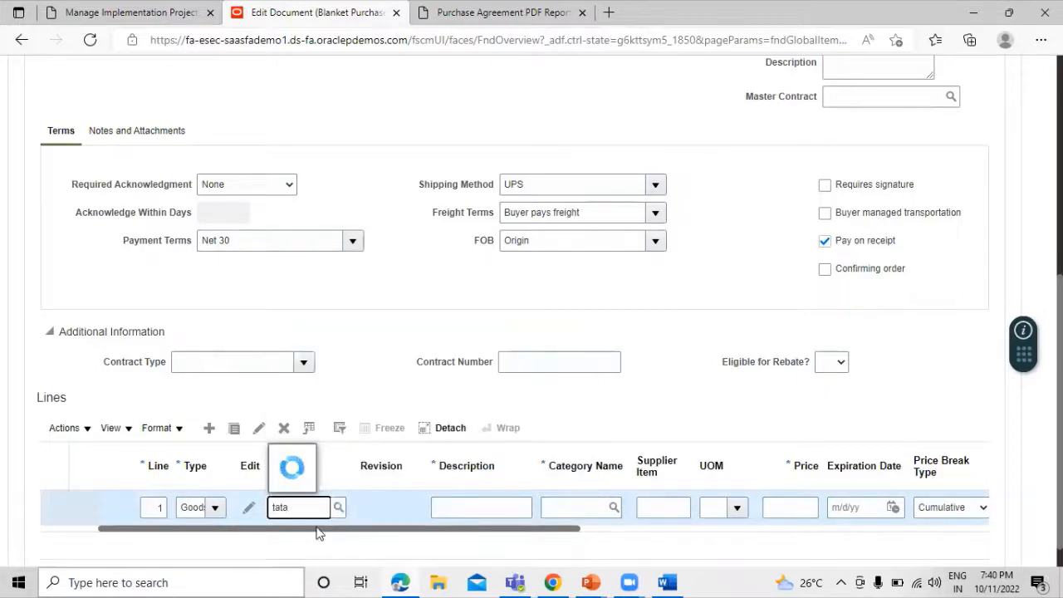
{"action": "left_click", "coordinate": [344, 465]}
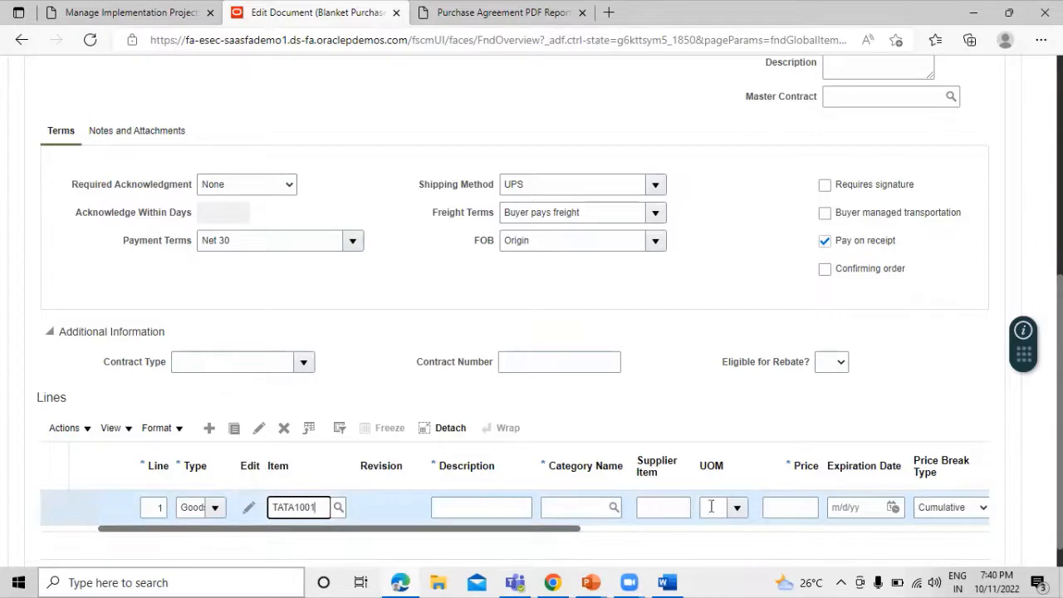
{"action": "left_click", "coordinate": [787, 507]}
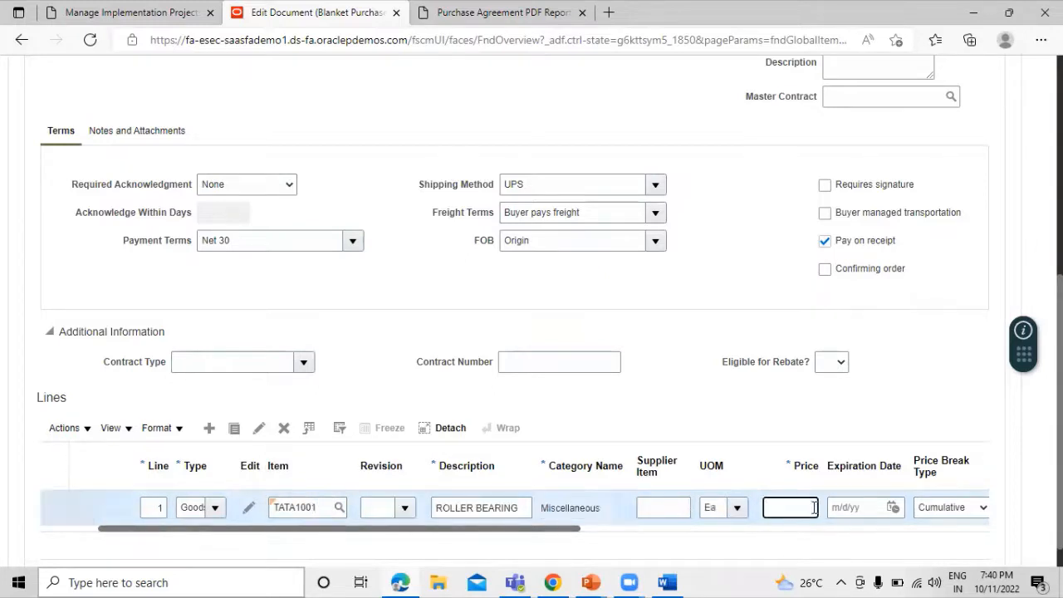
{"action": "type", "text": "100"}
{"action": "left_click", "coordinate": [678, 361]}
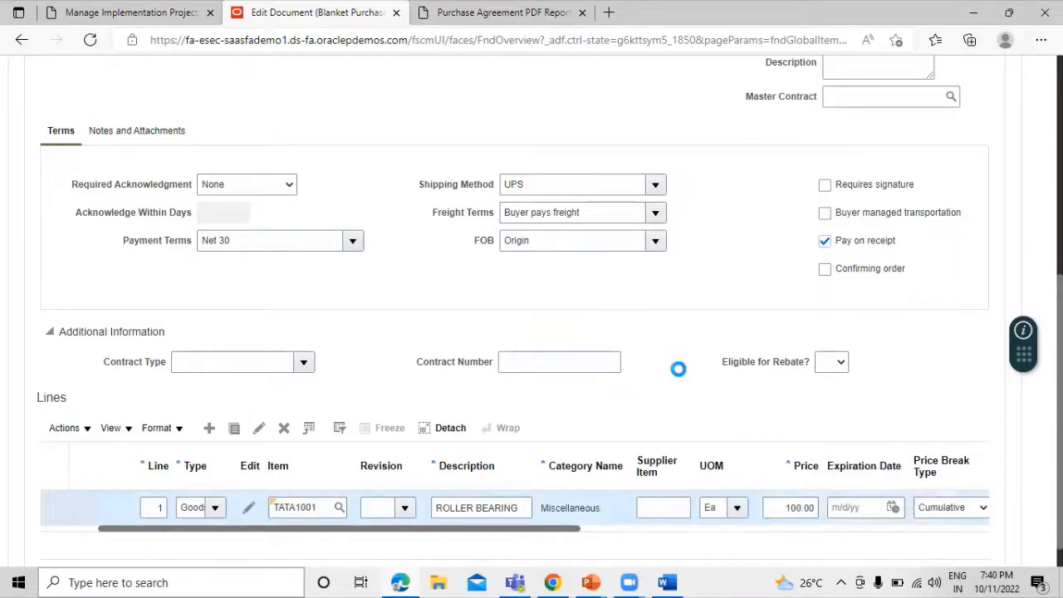
{"action": "left_click", "coordinate": [572, 499]}
{"action": "left_click_drag", "start_coordinate": [569, 534], "coordinate": [819, 542]}
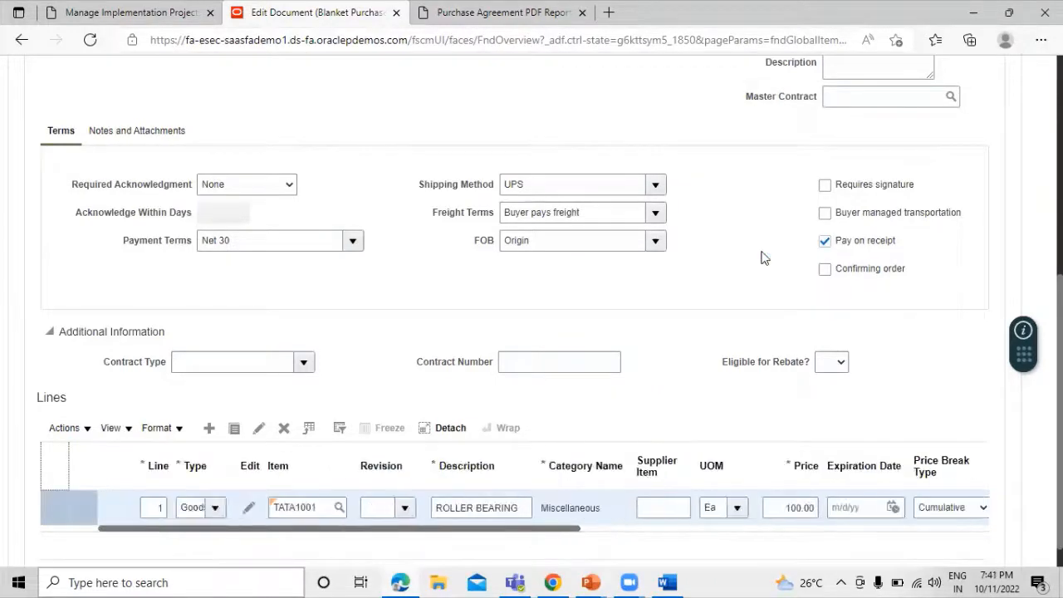
Step: Submit the blanket purchase agreement for approval and close the confirmation
{"action": "scroll", "coordinate": [764, 257], "scroll_direction": "up", "scroll_amount": 5}
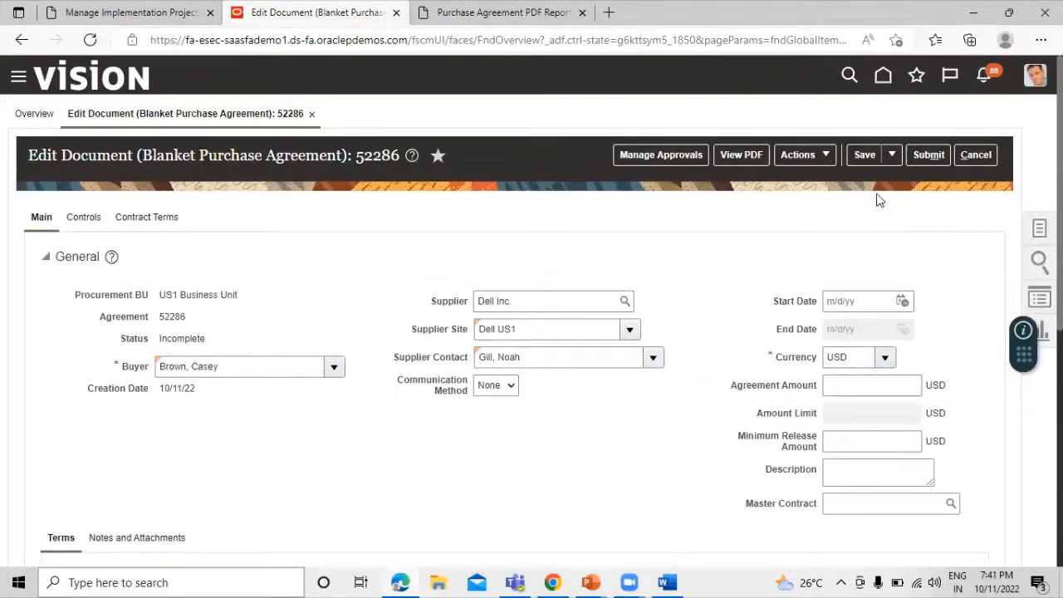
{"action": "left_click", "coordinate": [929, 155]}
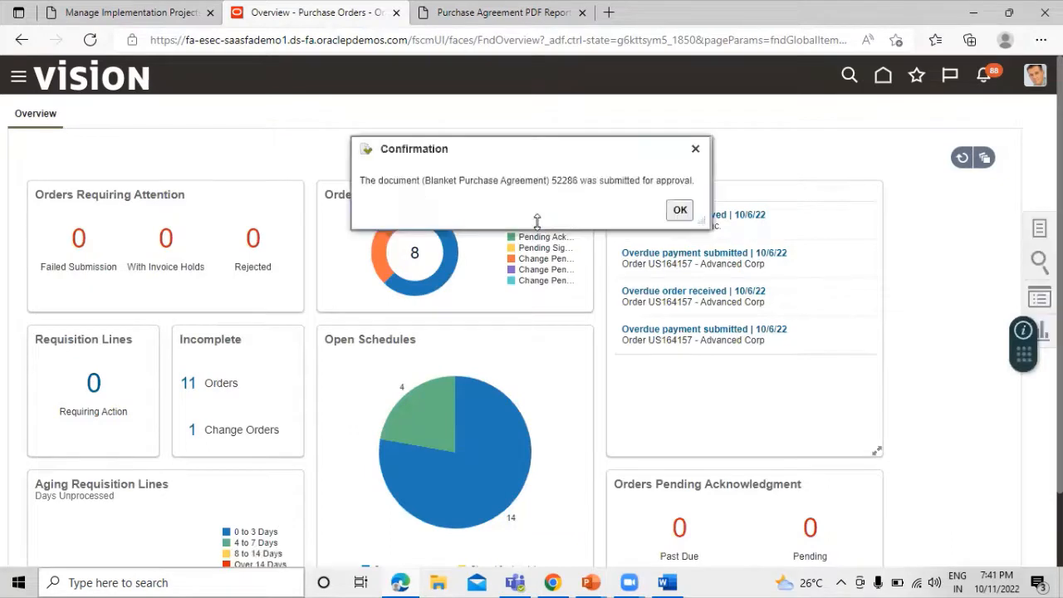
{"action": "left_click_drag", "start_coordinate": [549, 180], "coordinate": [572, 180]}
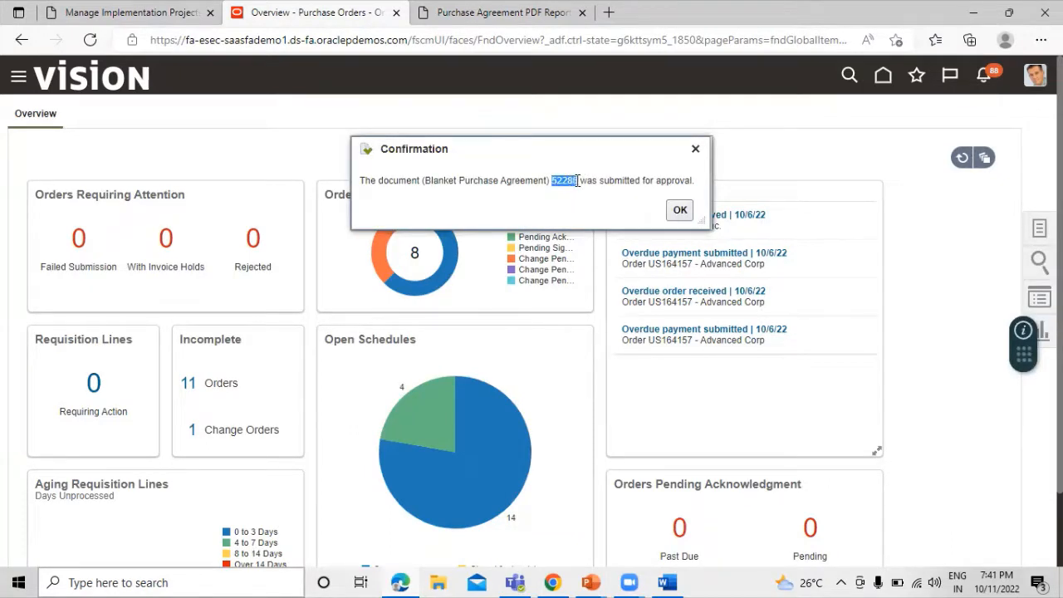
{"action": "left_click", "coordinate": [681, 210]}
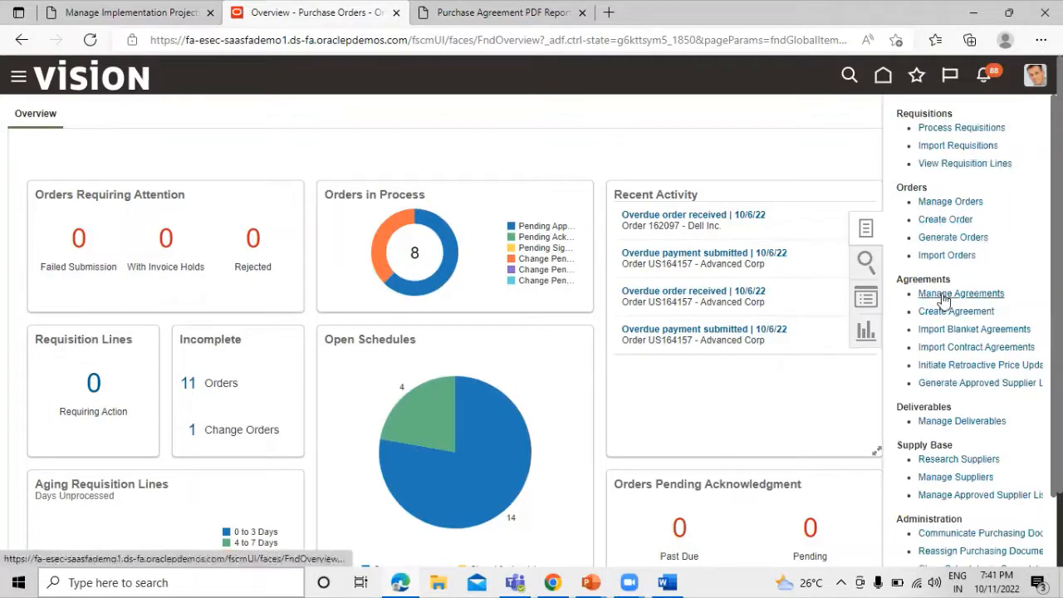
Step: Open Manage Agreements and search for the submitted agreement by its number, with the buyer filter cleared
{"action": "left_click", "coordinate": [944, 296]}
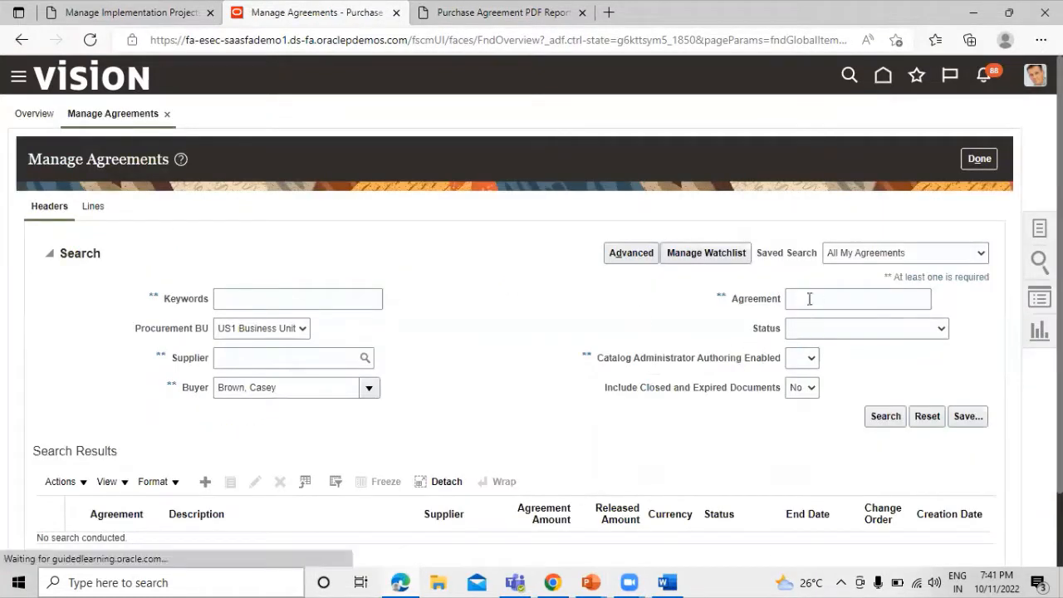
{"action": "left_click", "coordinate": [809, 298]}
{"action": "type", "text": "52286"}
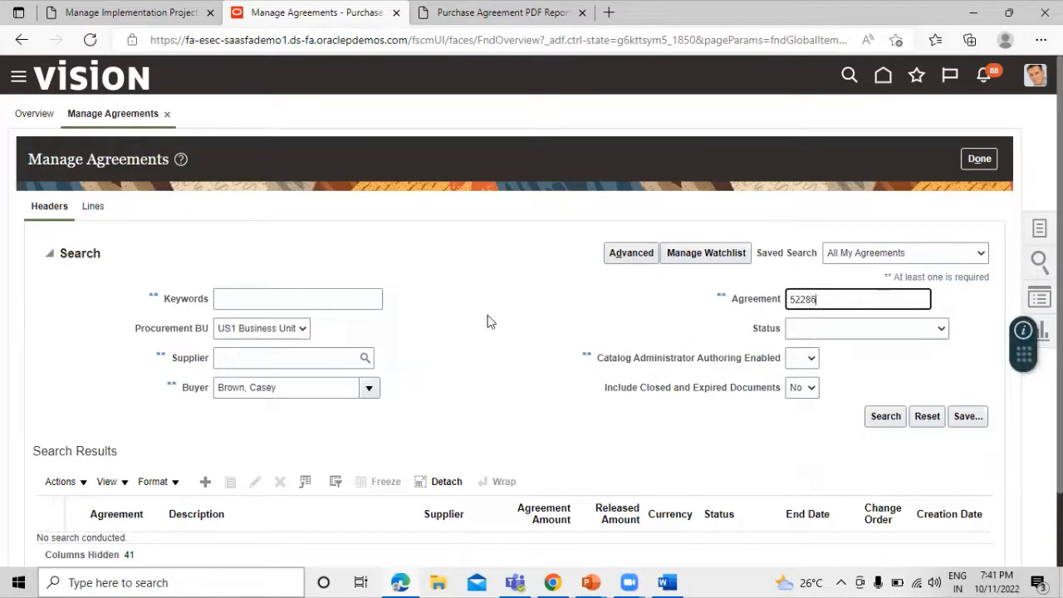
{"action": "left_click_drag", "start_coordinate": [308, 389], "coordinate": [189, 394]}
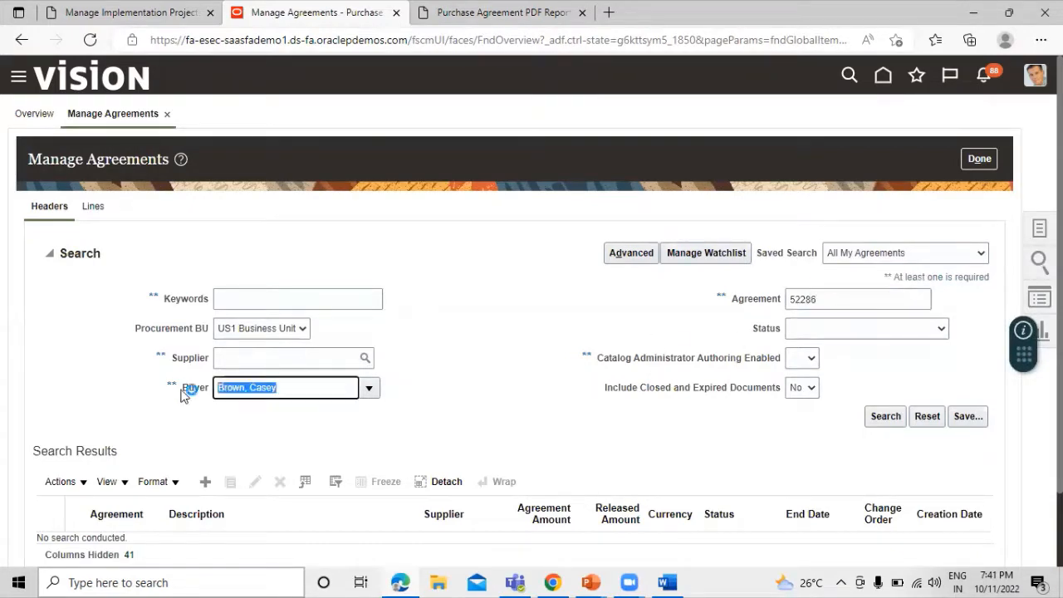
{"action": "key", "text": "Delete"}
{"action": "left_click", "coordinate": [885, 417]}
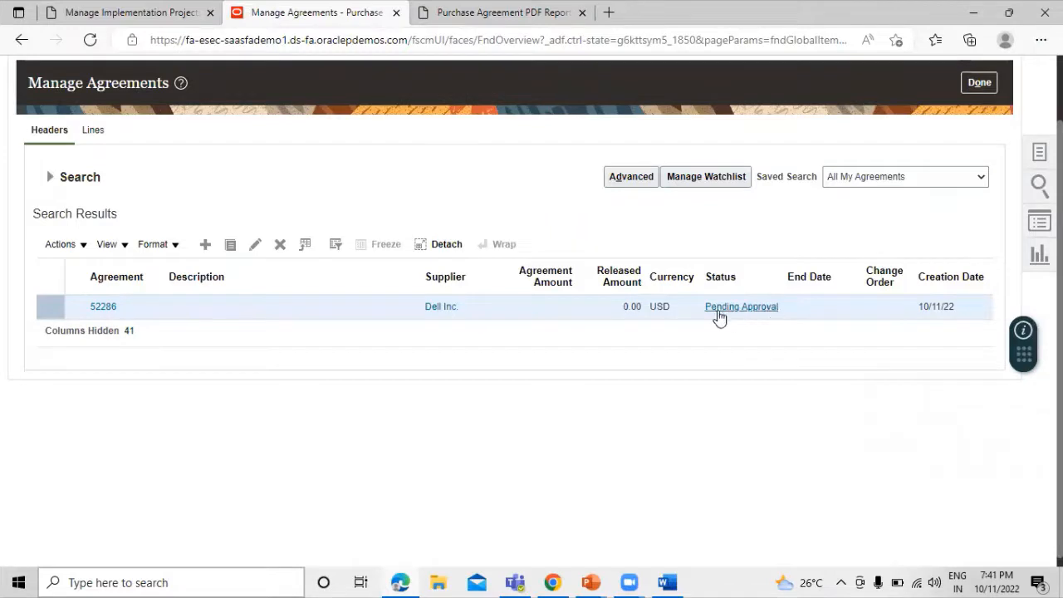
Step: Open the pending blanket purchase agreement for Dell Inc. from the search results, generate its PDF and open the downloaded file
{"action": "left_click", "coordinate": [106, 307]}
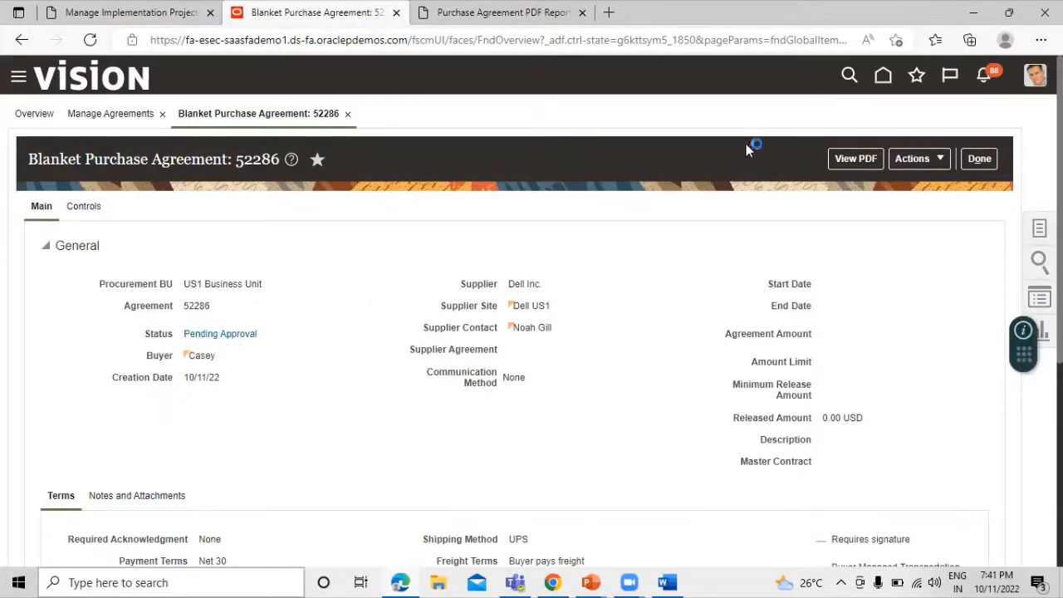
{"action": "left_click", "coordinate": [855, 158]}
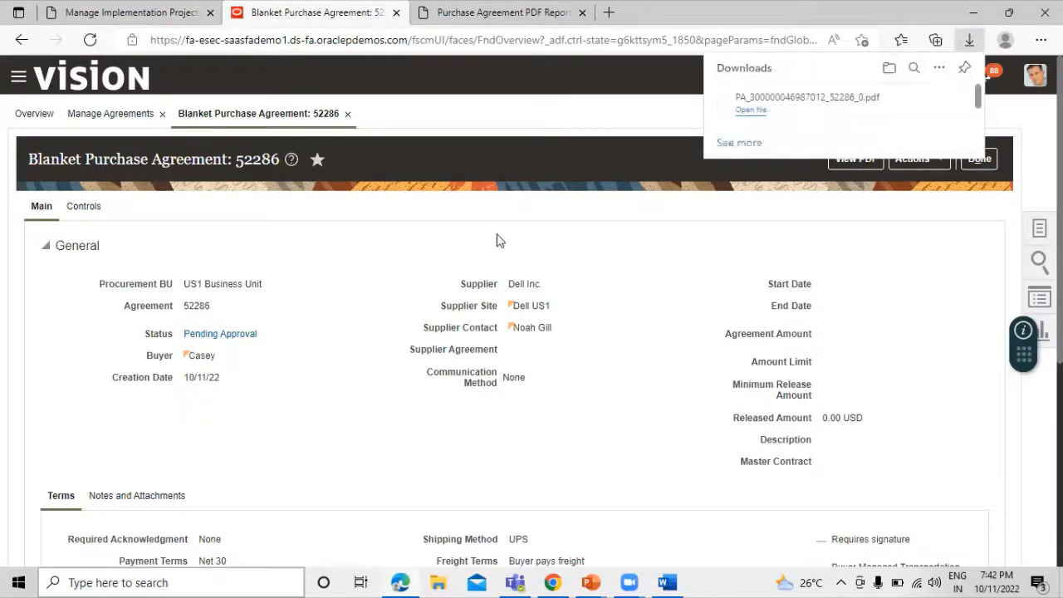
{"action": "left_click", "coordinate": [752, 110]}
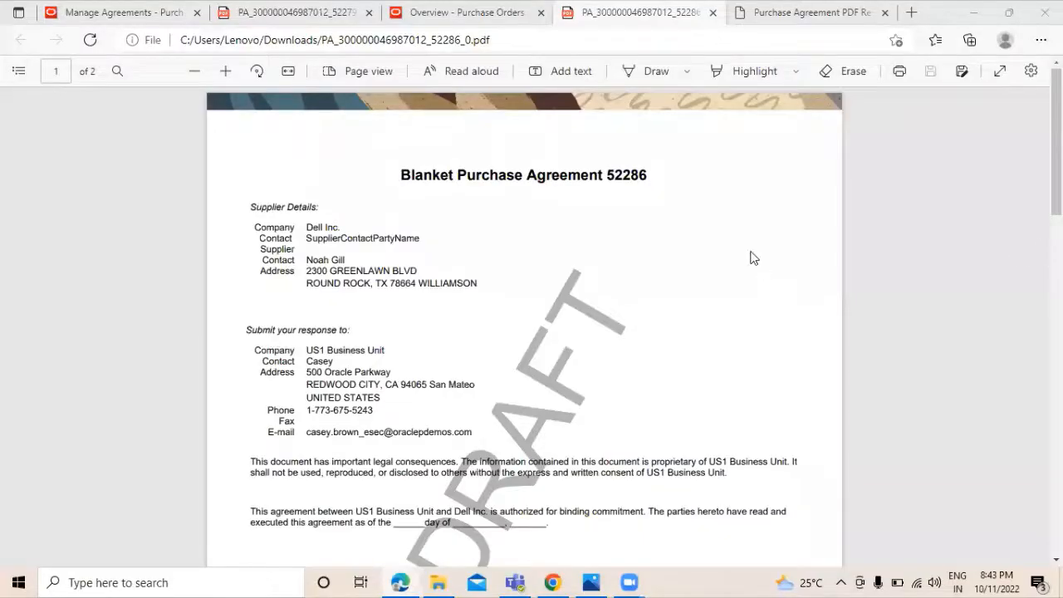
Step: Examine the contact lines under Supplier Details in the draft blanket agreement PDF and compare them with the Contract Purchase Agreement PDF
{"action": "left_click", "coordinate": [385, 235]}
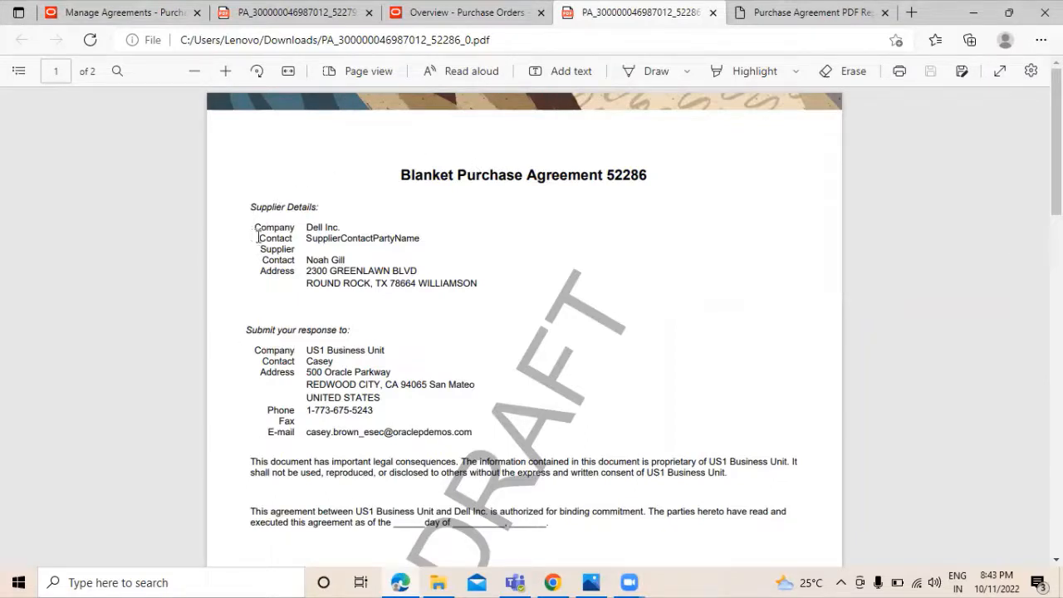
{"action": "left_click_drag", "start_coordinate": [258, 237], "coordinate": [455, 257]}
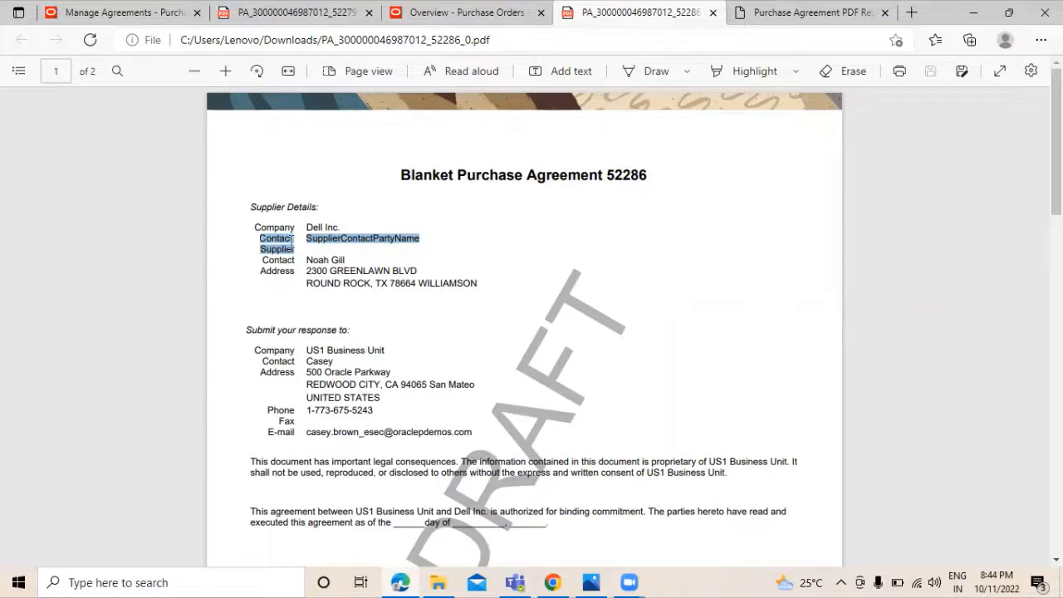
{"action": "left_click", "coordinate": [457, 246]}
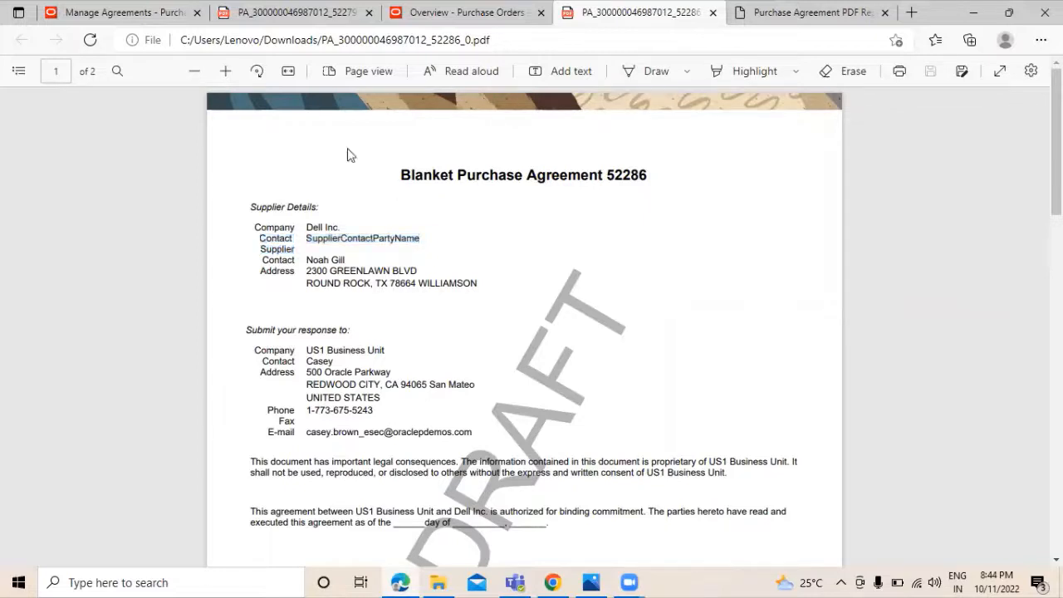
{"action": "left_click", "coordinate": [284, 15]}
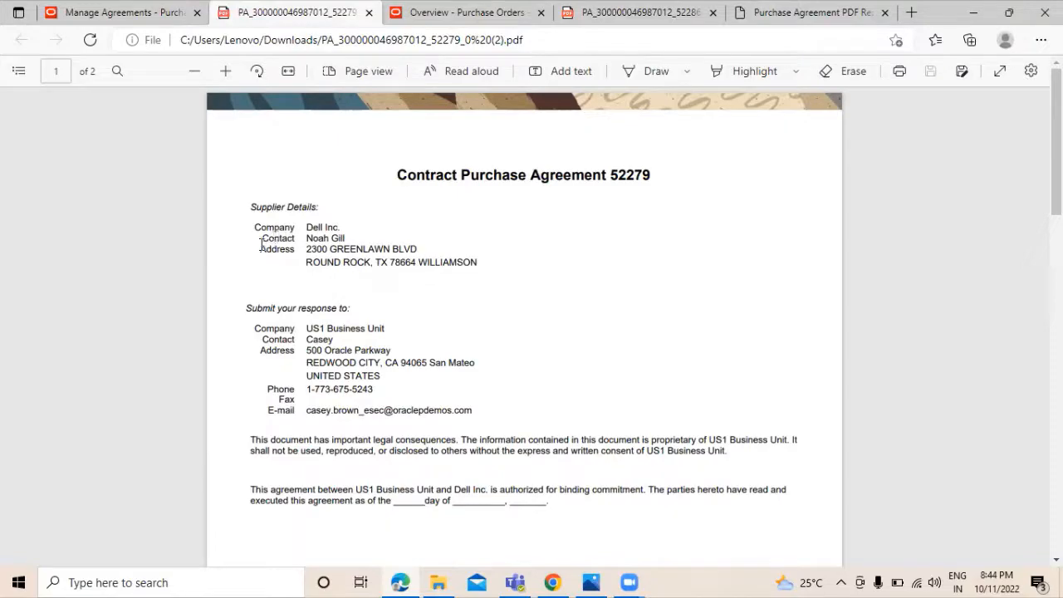
{"action": "left_click", "coordinate": [497, 12]}
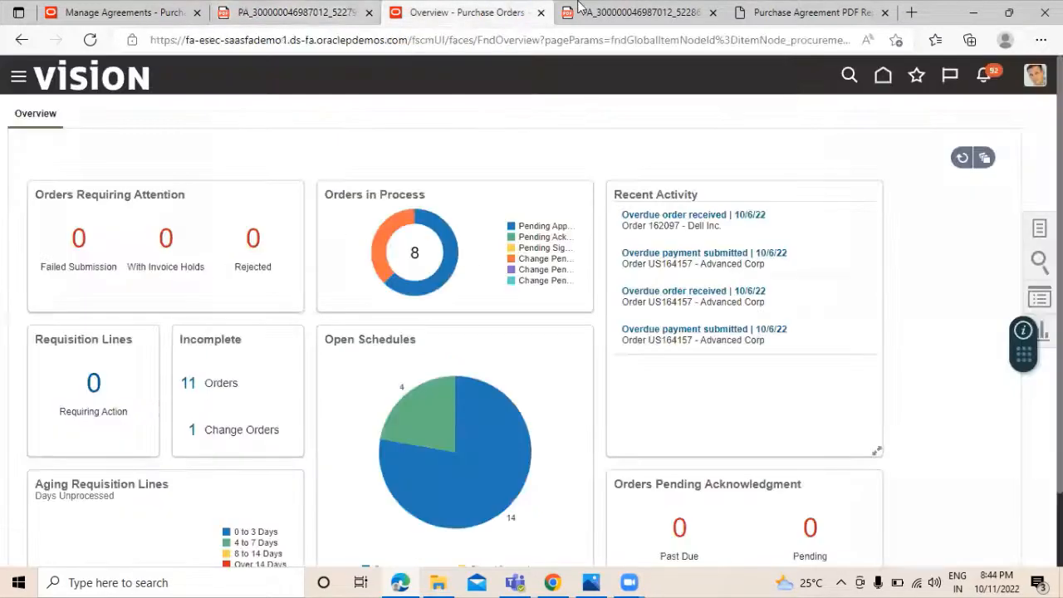
{"action": "left_click", "coordinate": [598, 13]}
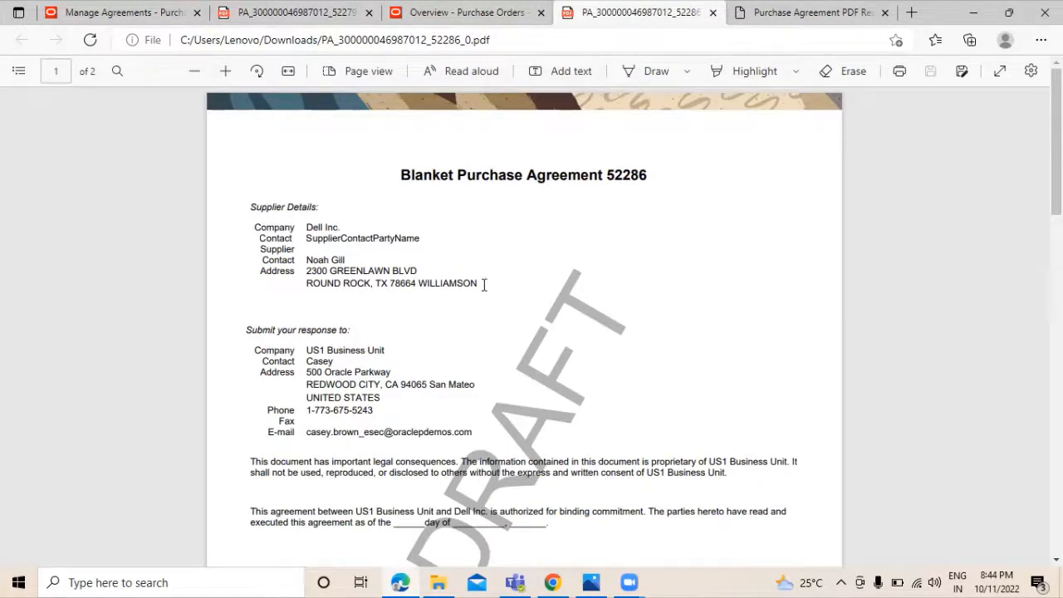
{"action": "scroll", "coordinate": [490, 292], "scroll_direction": "down", "scroll_amount": 1}
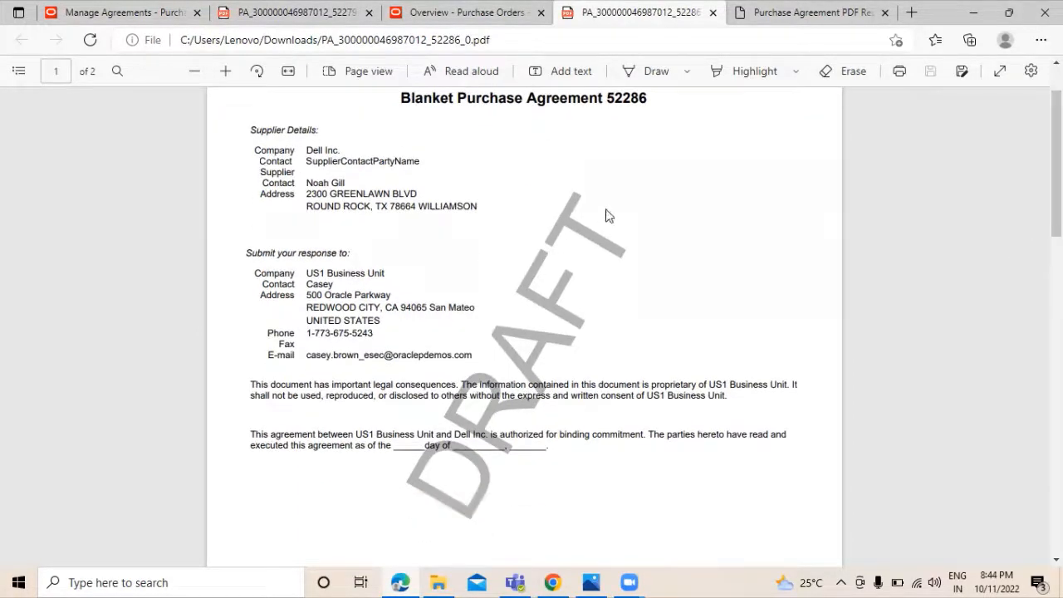
{"action": "scroll", "coordinate": [483, 359], "scroll_direction": "up", "scroll_amount": 1}
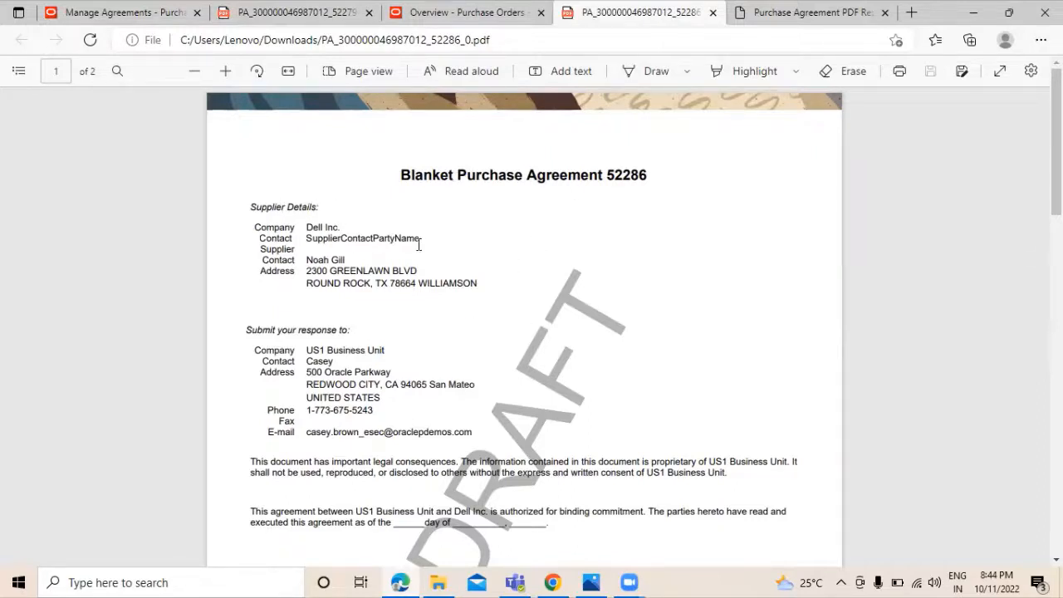
{"action": "scroll", "coordinate": [510, 374], "scroll_direction": "down", "scroll_amount": 2}
{"action": "scroll", "coordinate": [477, 295], "scroll_direction": "up", "scroll_amount": 2}
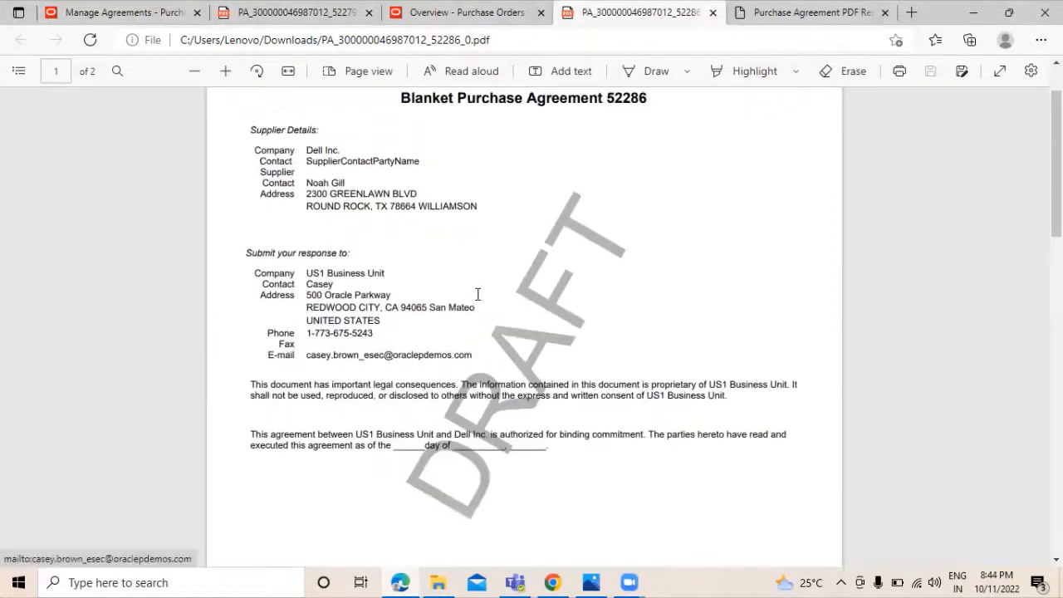
Step: Open the tested blanket purchase agreement from the Manage Agreements results, generate its PDF again and open the new file
{"action": "left_click", "coordinate": [112, 10]}
{"action": "left_click", "coordinate": [600, 8]}
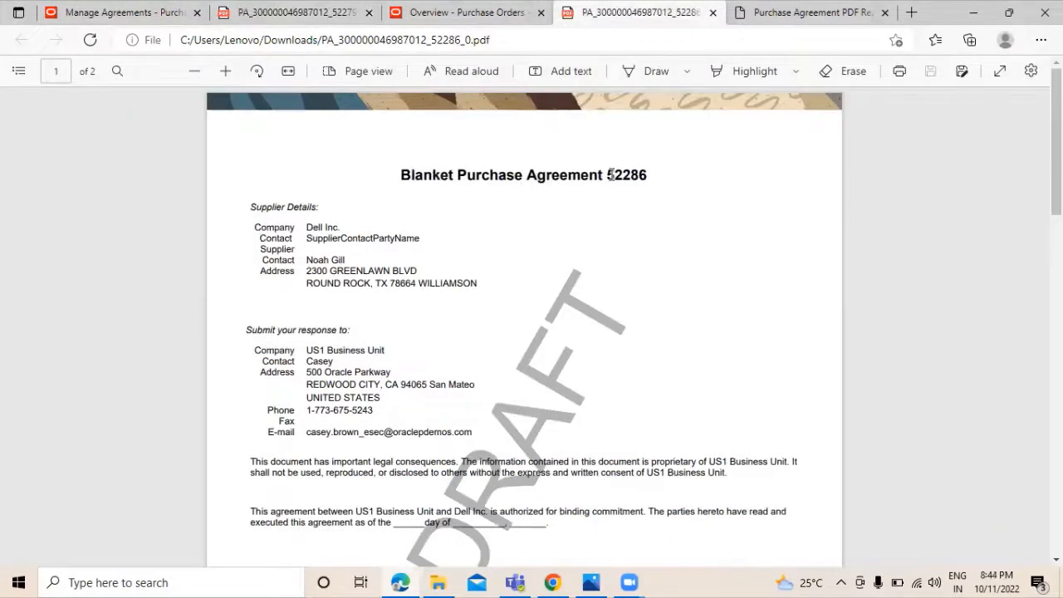
{"action": "left_click", "coordinate": [124, 12]}
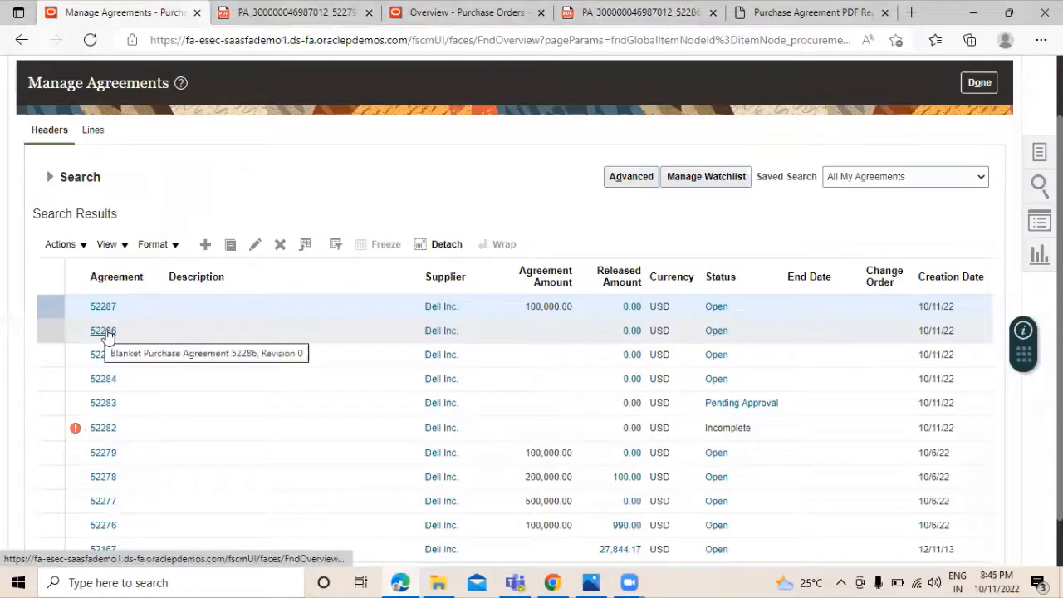
{"action": "left_click", "coordinate": [106, 332]}
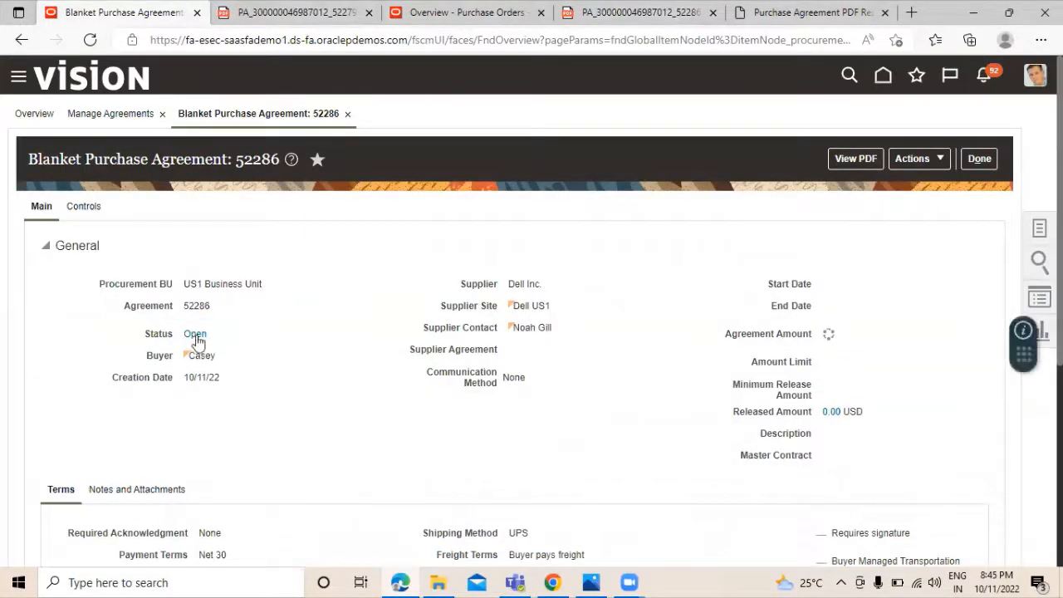
{"action": "left_click", "coordinate": [850, 160]}
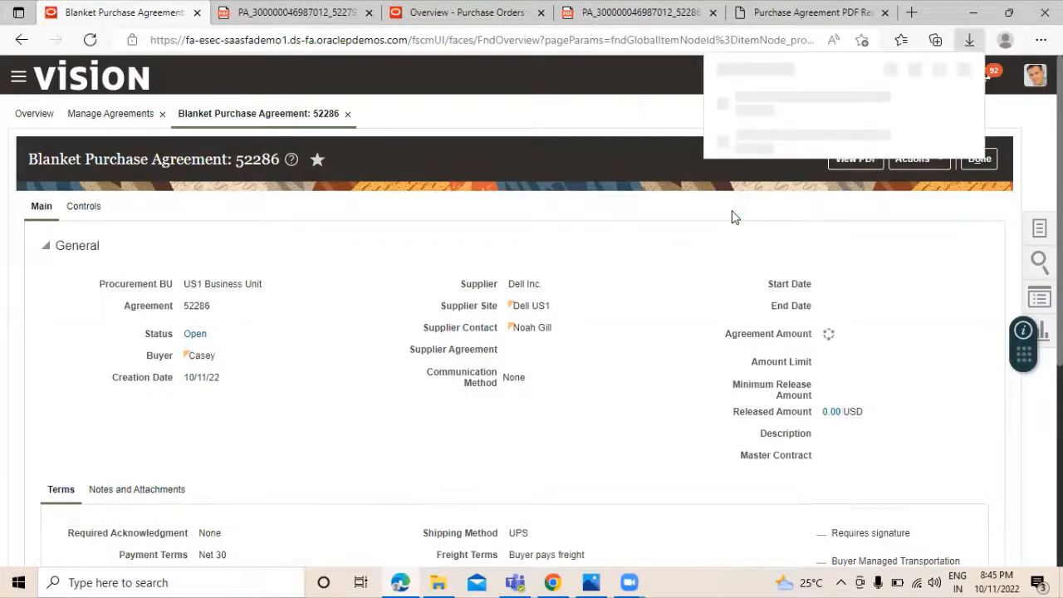
{"action": "left_click", "coordinate": [752, 107]}
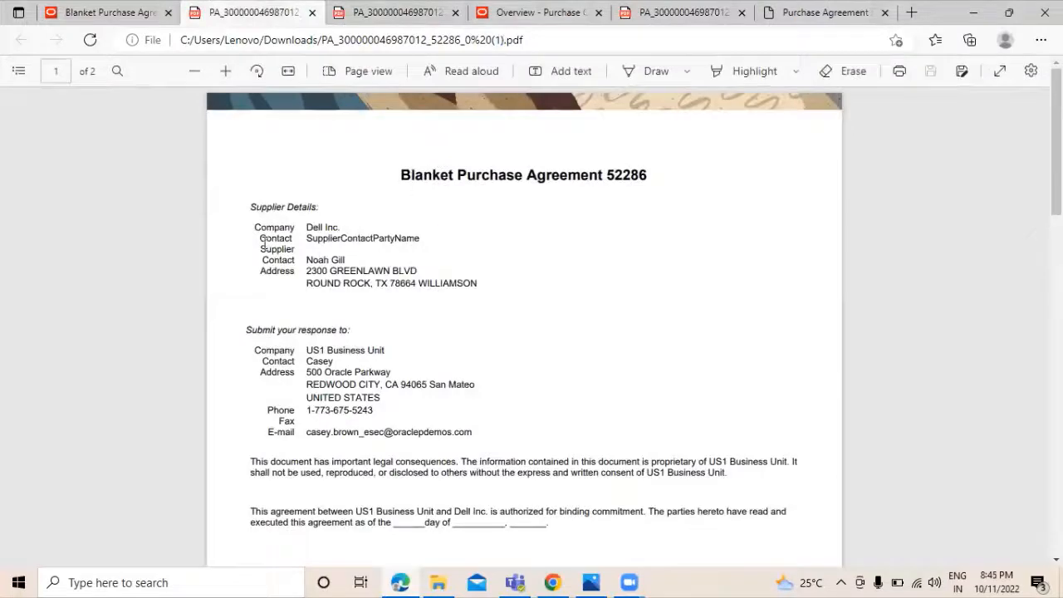
Step: Review both pages of the newly generated blanket agreement PDF, including the supplier details and the item line table
{"action": "scroll", "coordinate": [443, 253], "scroll_direction": "down", "scroll_amount": 2}
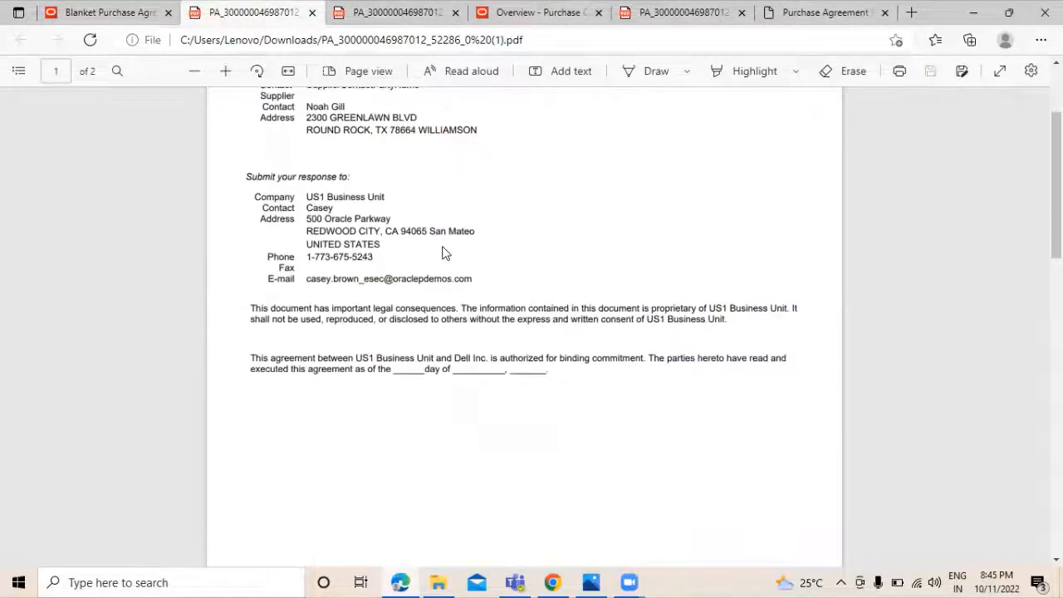
{"action": "scroll", "coordinate": [555, 379], "scroll_direction": "down", "scroll_amount": 10}
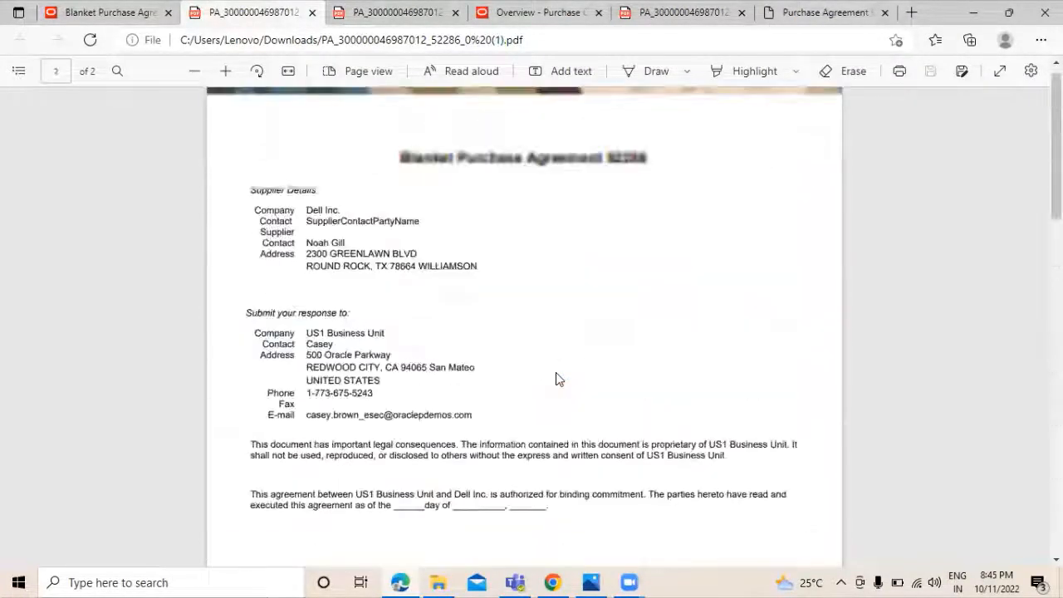
{"action": "scroll", "coordinate": [476, 254], "scroll_direction": "down", "scroll_amount": 15}
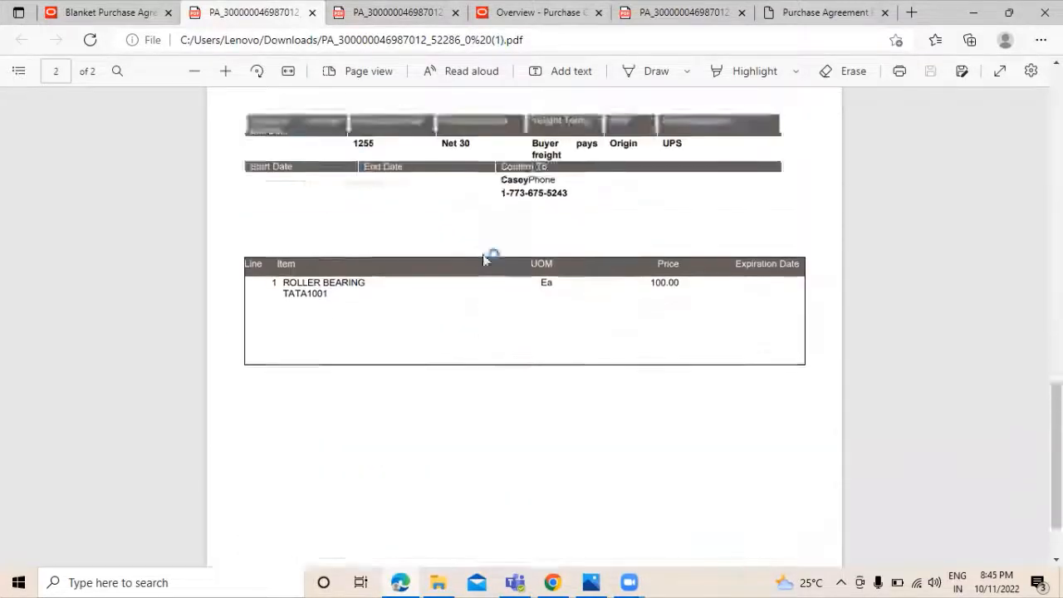
{"action": "scroll", "coordinate": [482, 254], "scroll_direction": "up", "scroll_amount": 15}
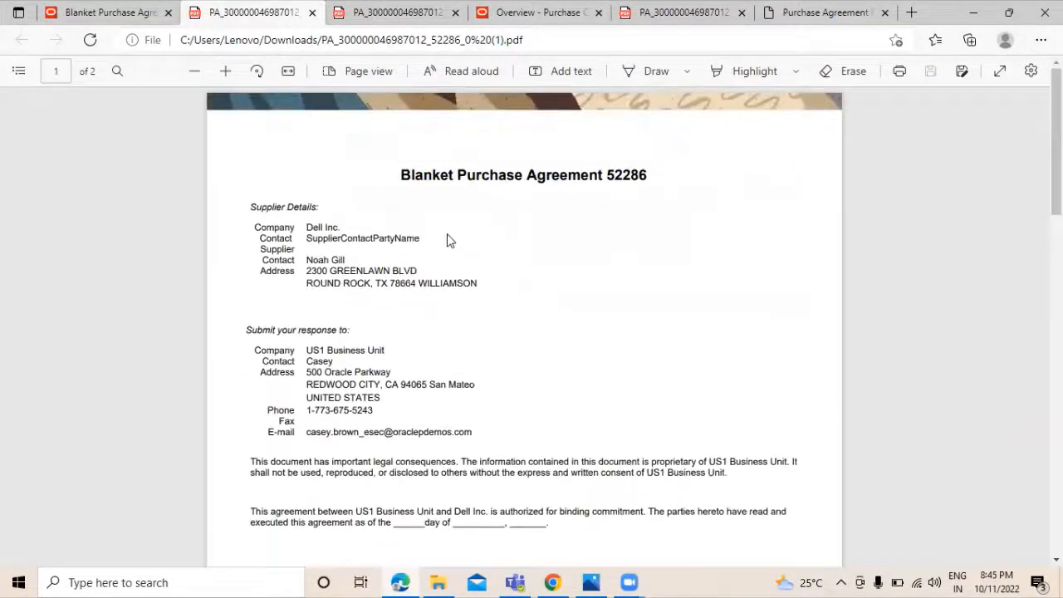